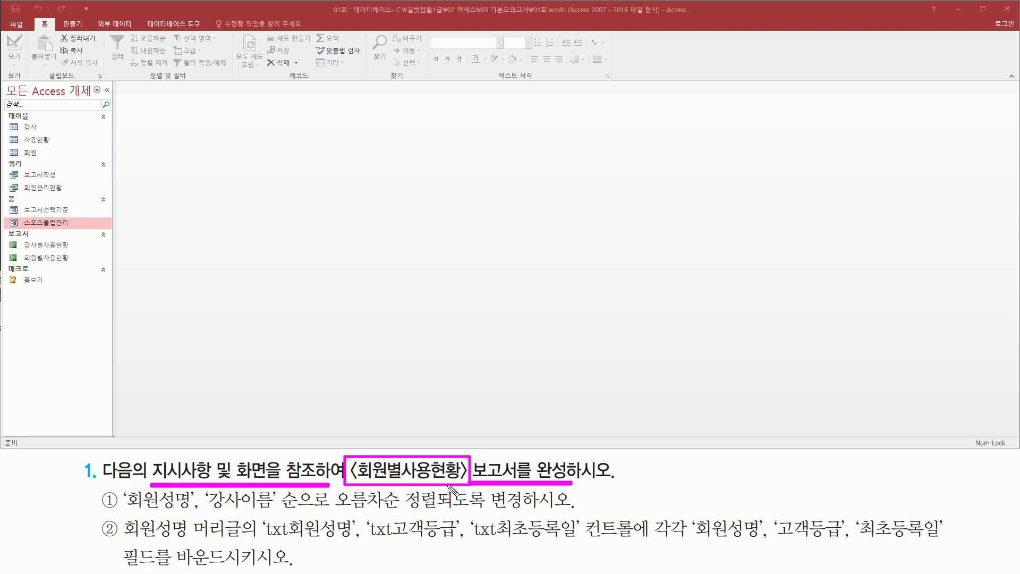
Open the 회원별사용현황 report in print preview and enlarge its first page to a readable size.
left_click_drag(20, 253, 79, 267)
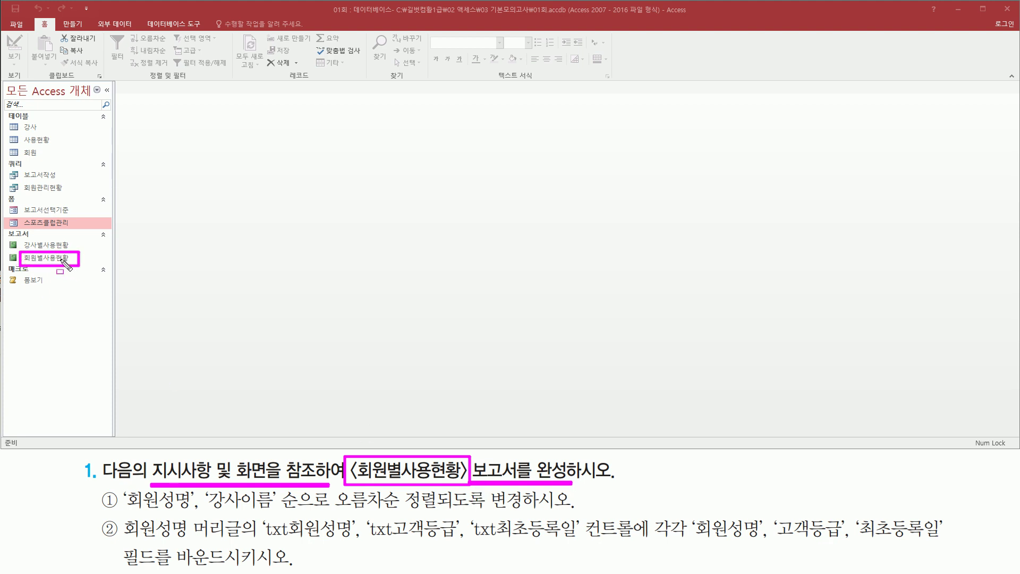
left_click(61, 259)
double_click(97, 259)
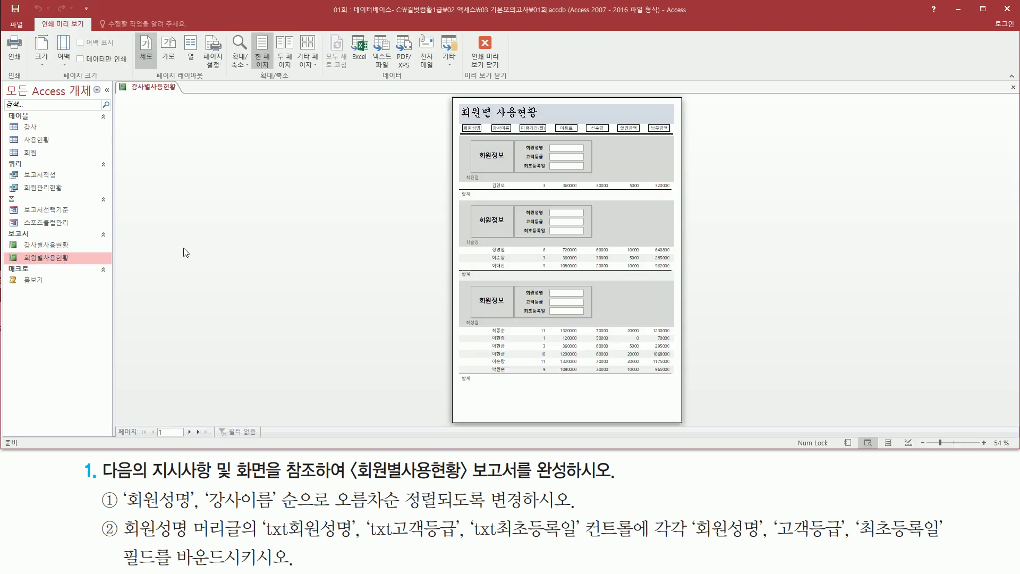
left_click(511, 137)
scroll(547, 186, "up", 2)
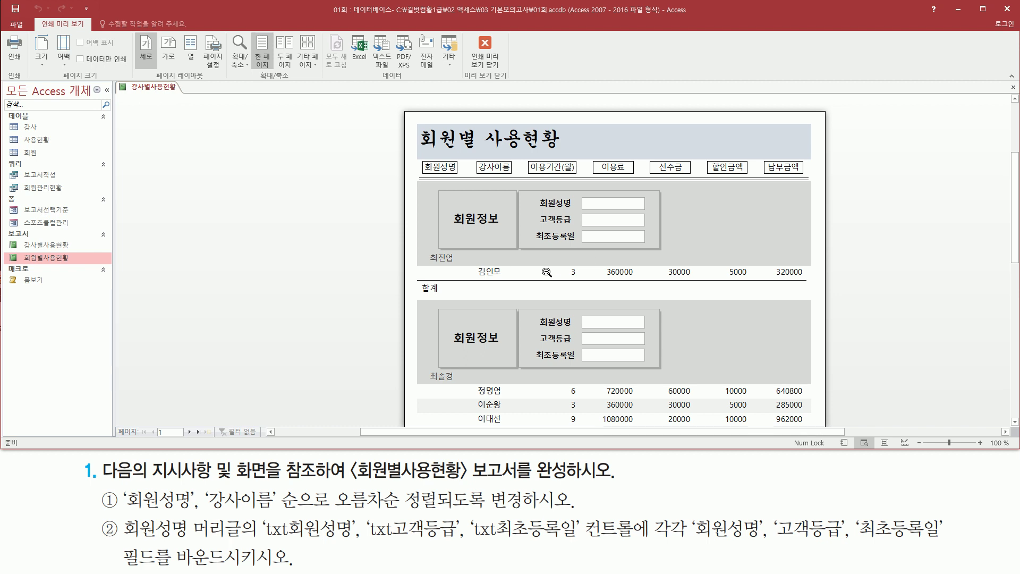
scroll(551, 274, "down", 6)
scroll(551, 268, "up", 10)
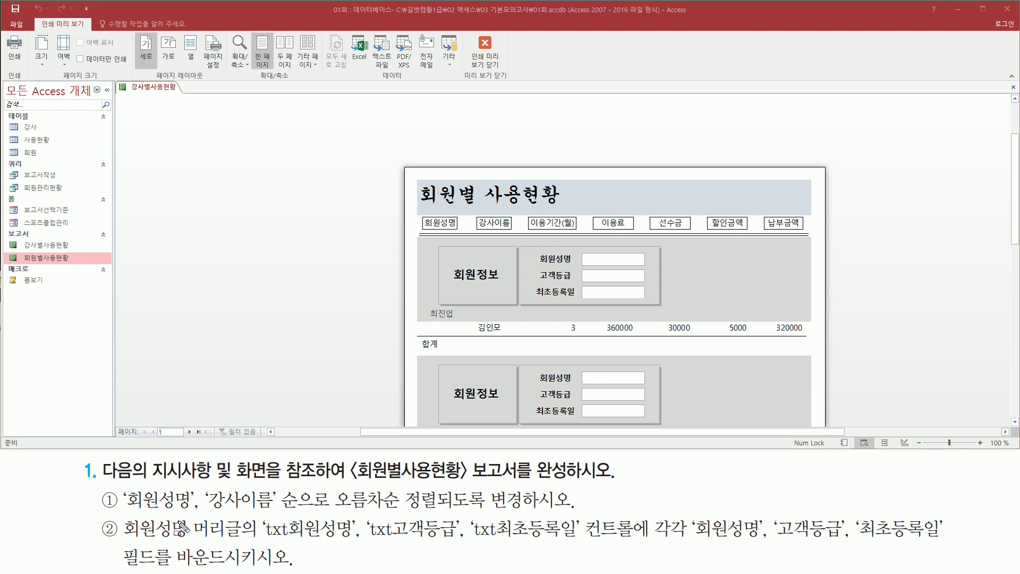
Examine the order of the member names and of the instructor names within each group on the report's first page.
left_click_drag(125, 512, 271, 513)
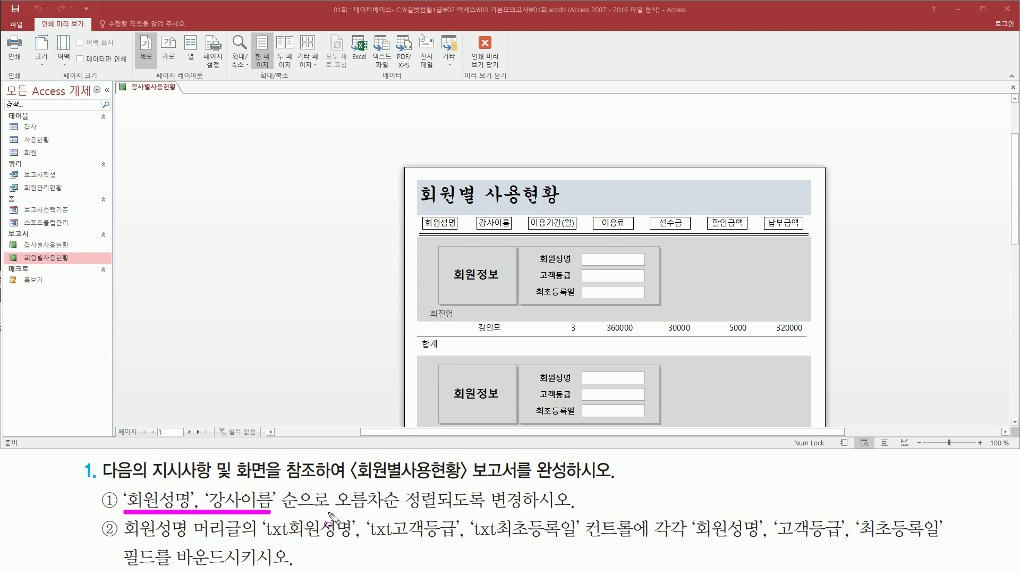
mouse_move(333, 512)
left_mouse_down()
mouse_move(434, 511)
mouse_move(438, 486)
left_mouse_up()
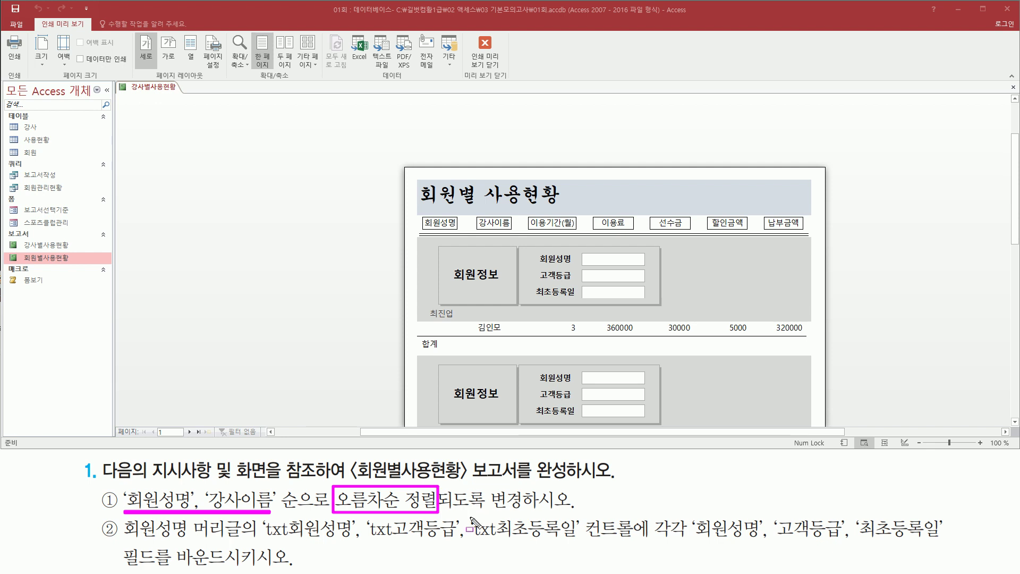
key("Escape")
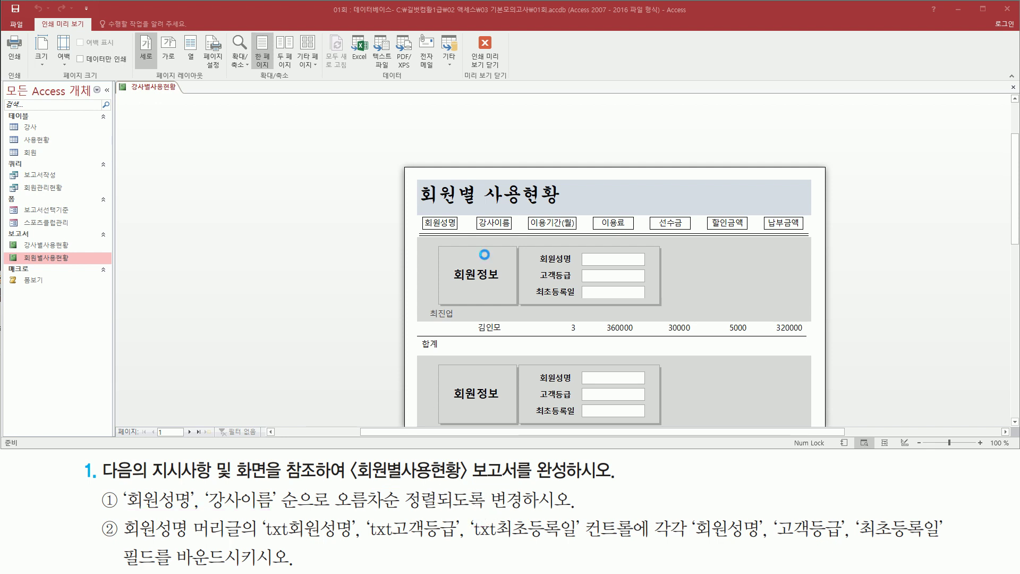
scroll(481, 256, "down", 2)
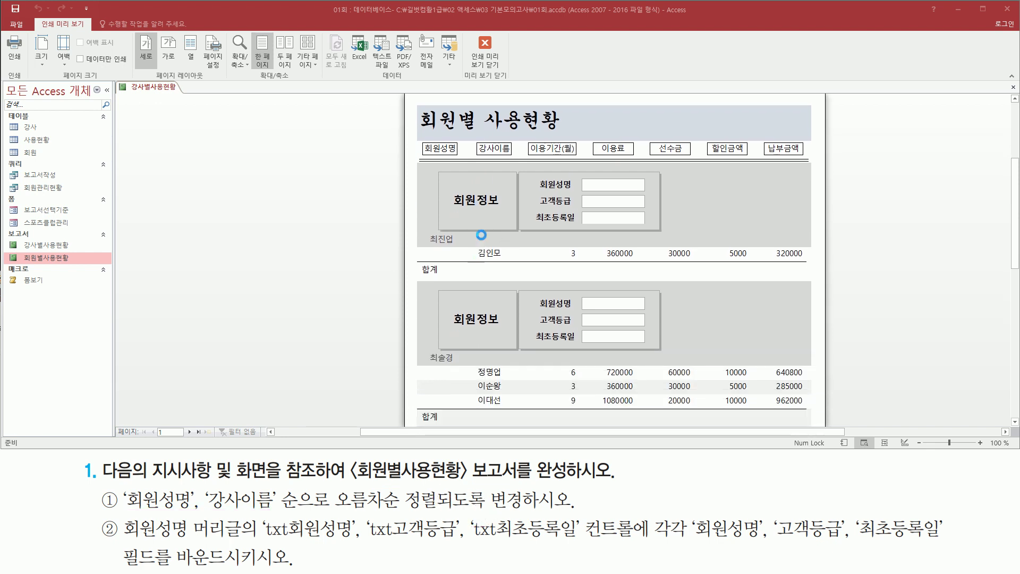
left_click_drag(430, 232, 458, 246)
left_click_drag(427, 351, 455, 365)
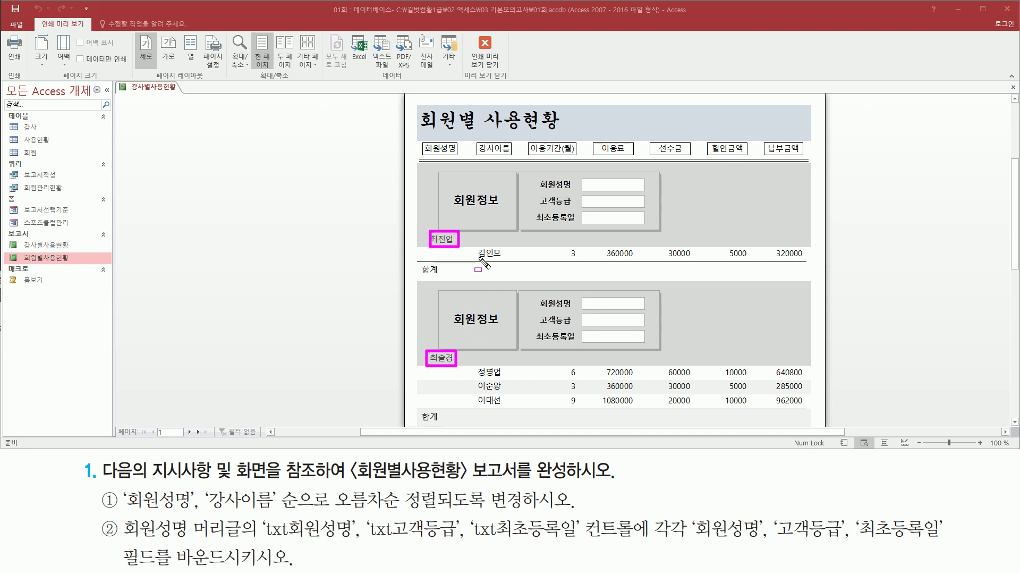
left_click_drag(476, 245, 510, 265)
mouse_move(485, 371)
left_mouse_down()
mouse_move(502, 417)
mouse_move(508, 411)
left_mouse_up()
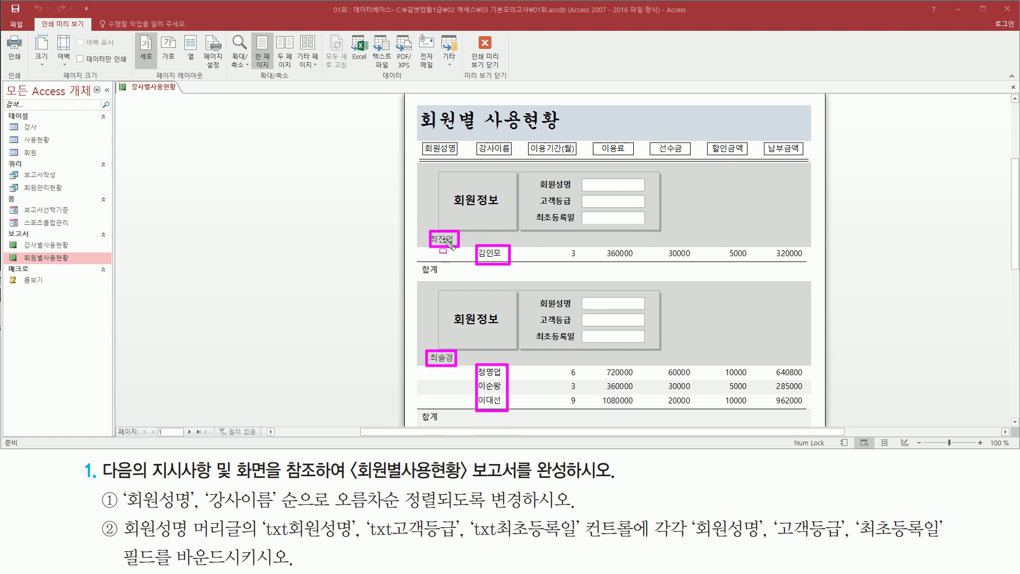
key("Escape")
scroll(441, 372, "down", 5)
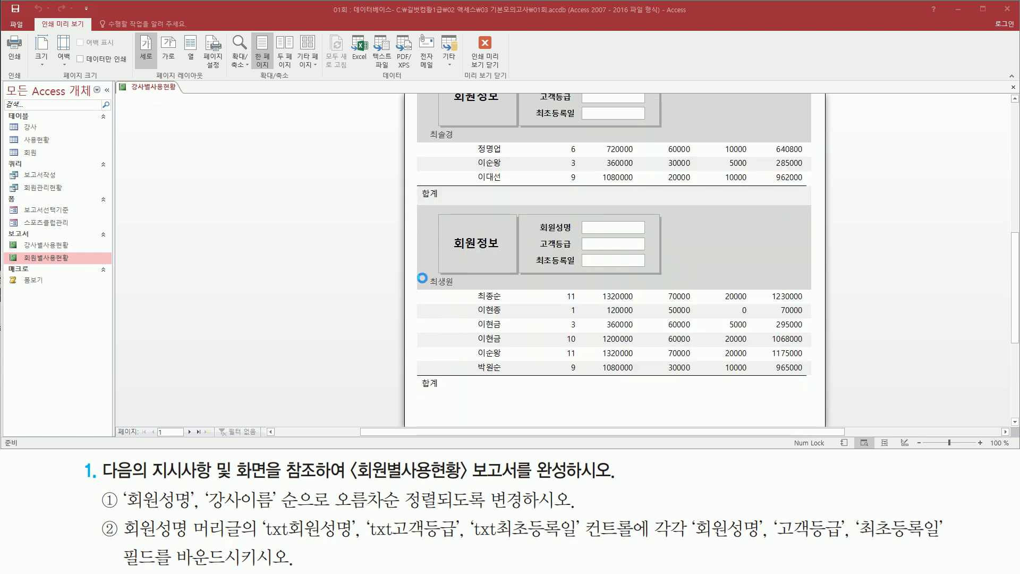
Go to page 2 of the report and compare its 회원성명 and 강사이름 order with the required ascending sort.
left_click(189, 432)
scroll(497, 291, "up", 5)
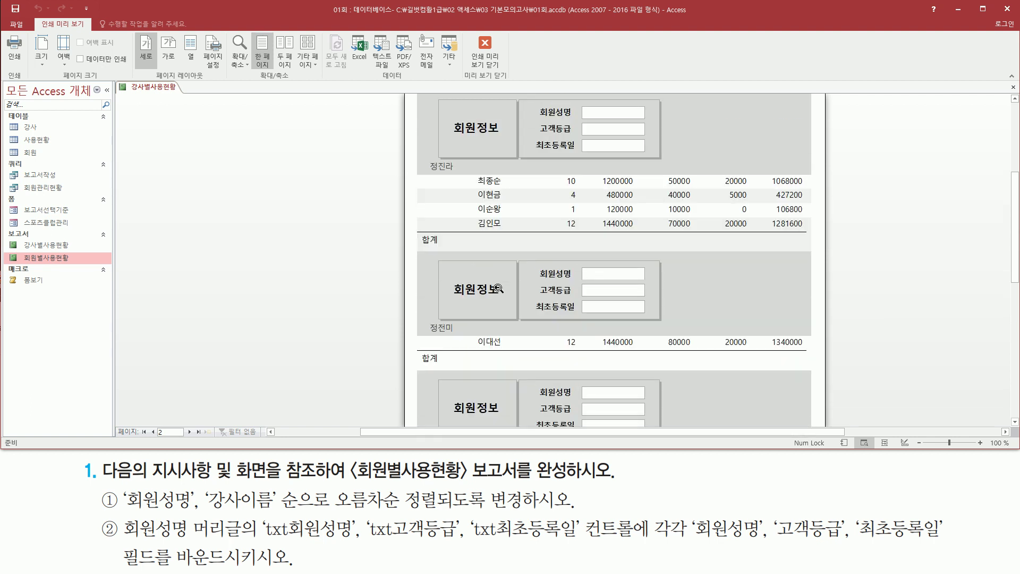
left_click_drag(428, 211, 459, 232)
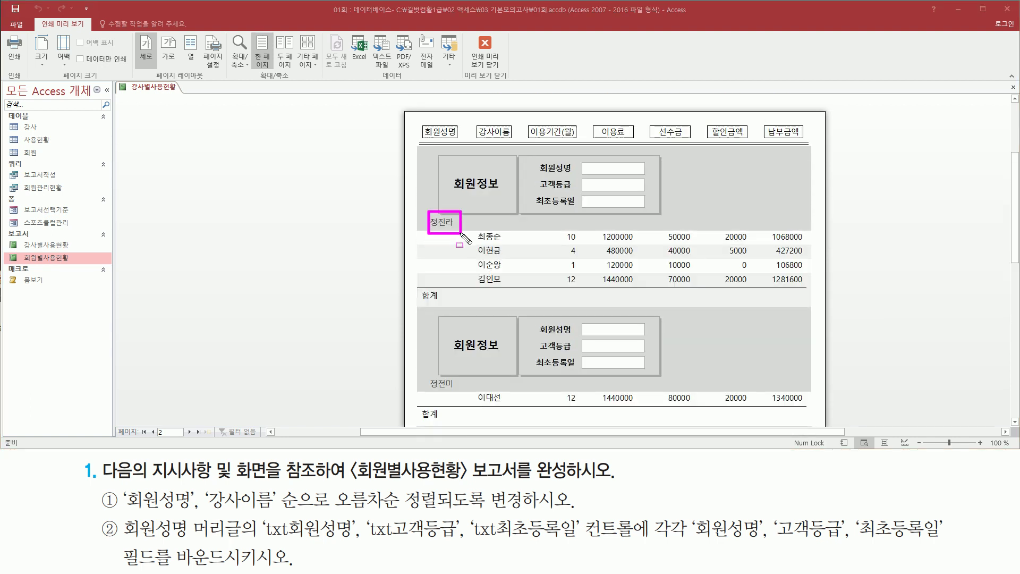
left_click_drag(423, 389, 470, 407)
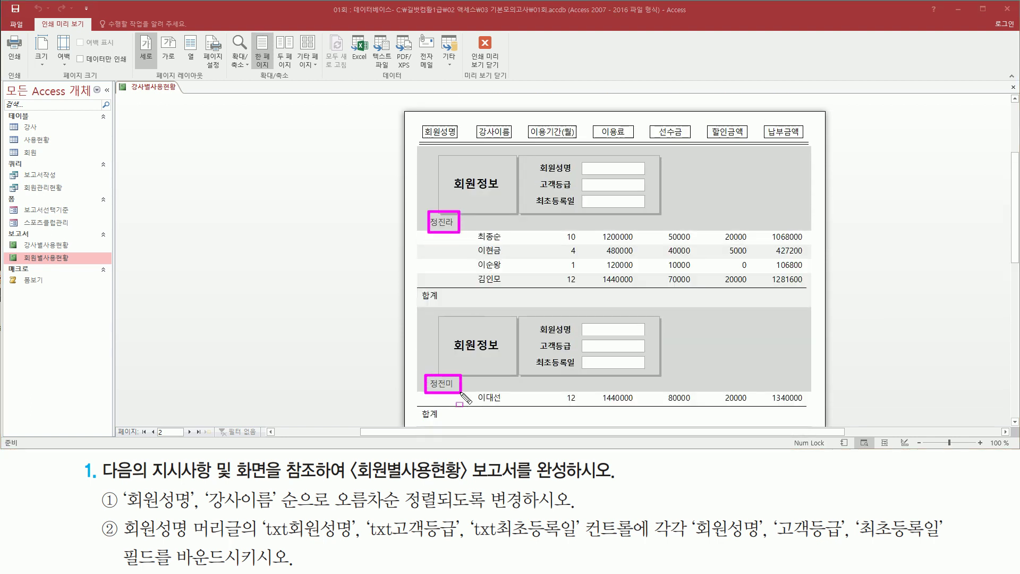
scroll(461, 374, "down", 3)
scroll(460, 374, "down", 2)
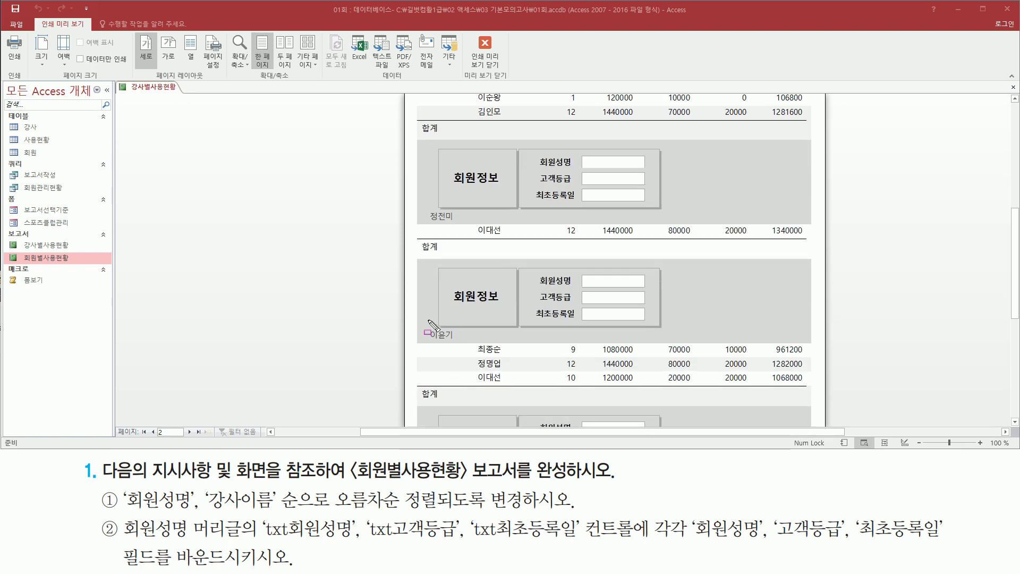
left_click_drag(430, 330, 455, 342)
key("Escape")
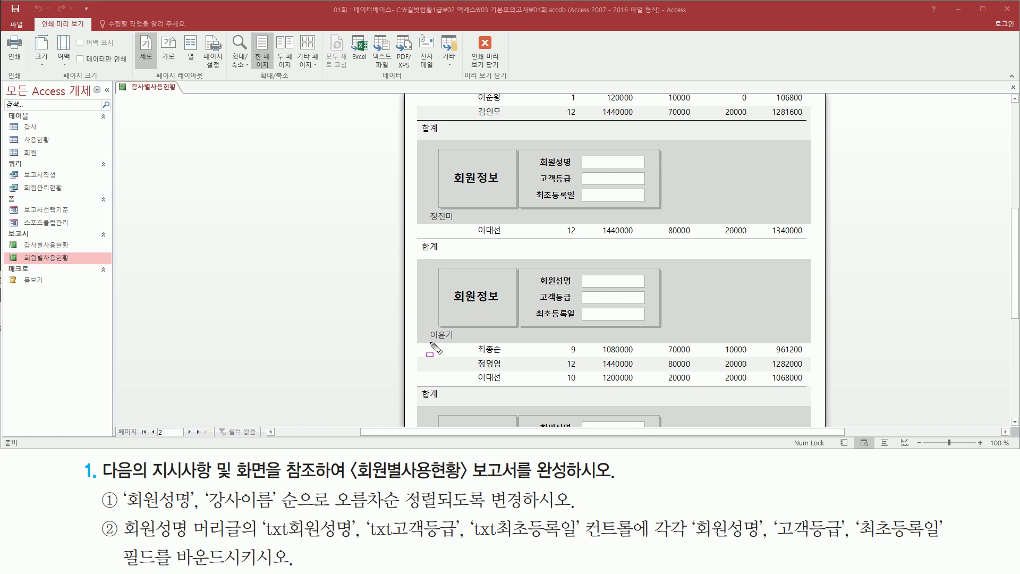
left_click_drag(430, 340, 453, 341)
mouse_move(473, 341)
left_mouse_down()
mouse_move(509, 358)
mouse_move(509, 386)
left_mouse_up()
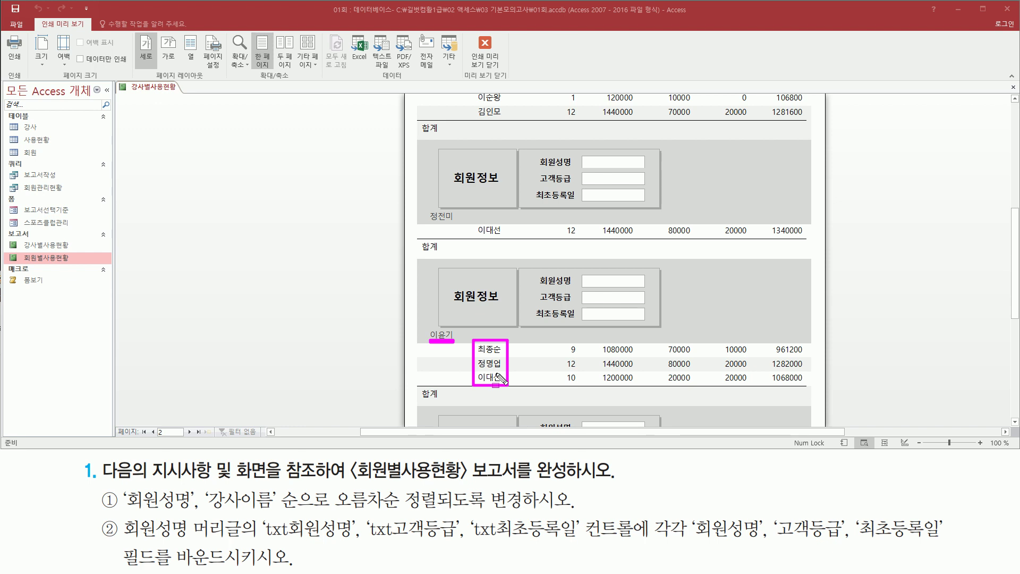
mouse_move(117, 487)
left_mouse_down()
mouse_move(240, 517)
mouse_move(437, 512)
left_mouse_up()
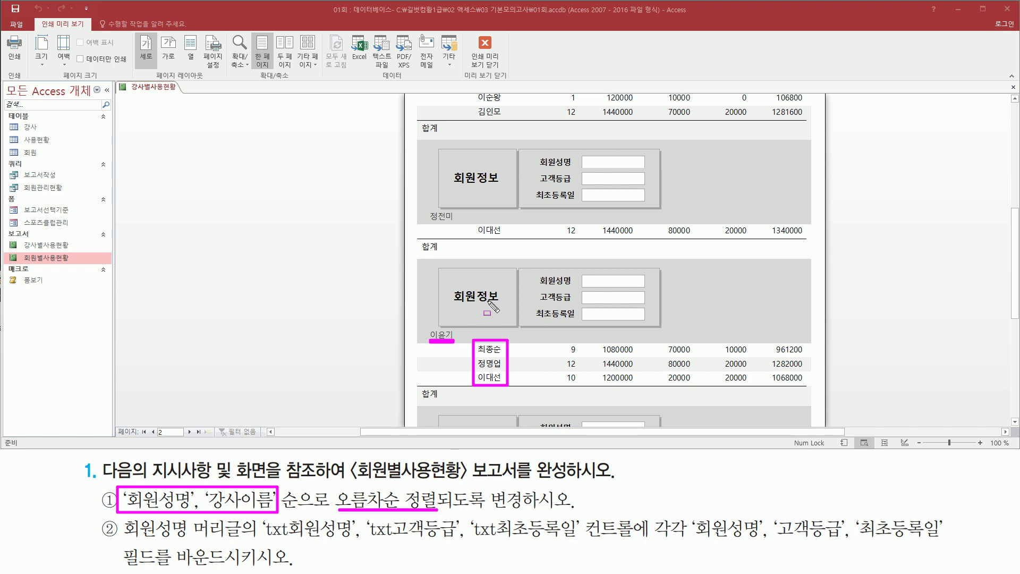
key("Escape")
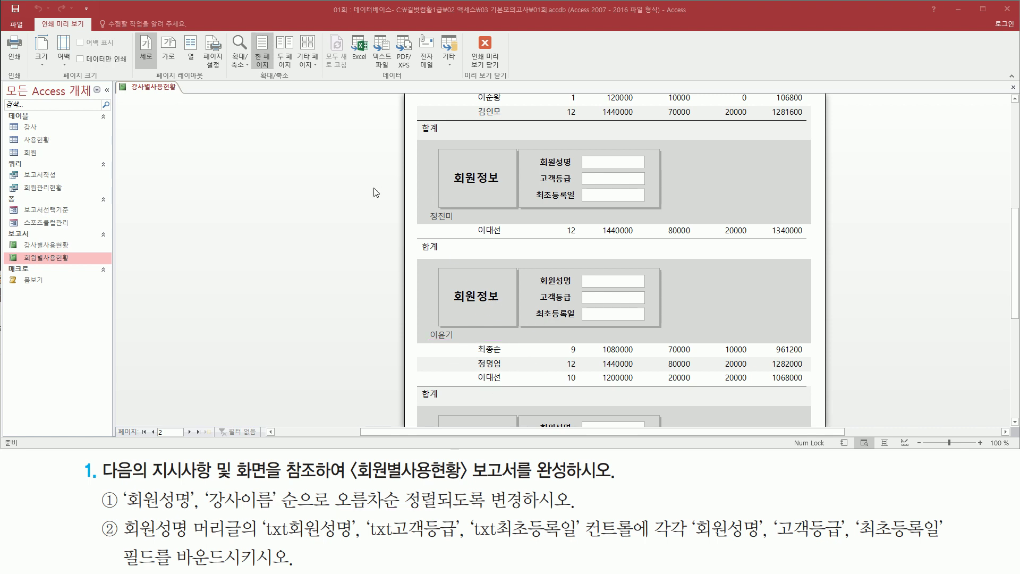
Switch the 회원별사용현황 report to Design View.
right_click(167, 92)
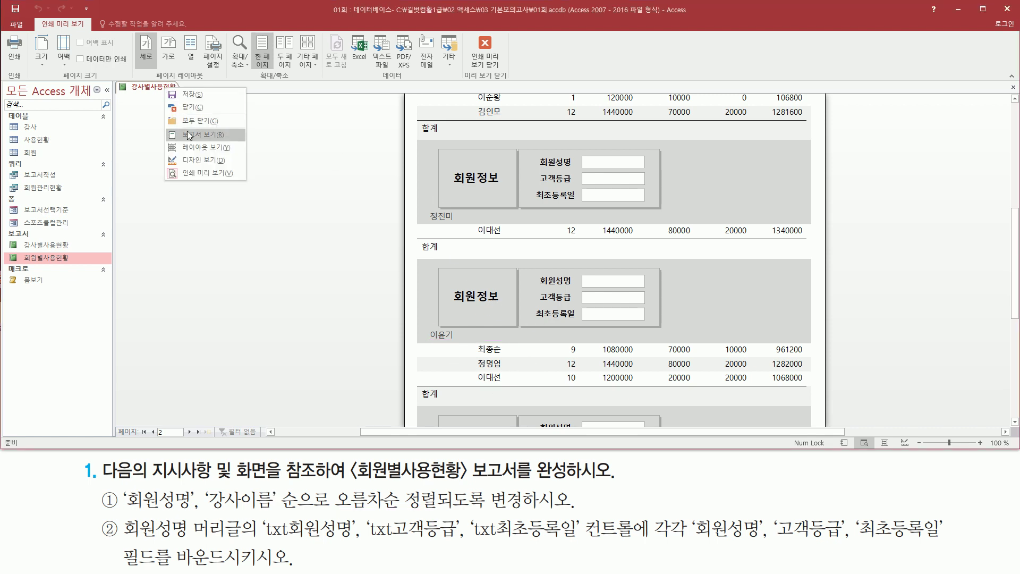
left_click(210, 161)
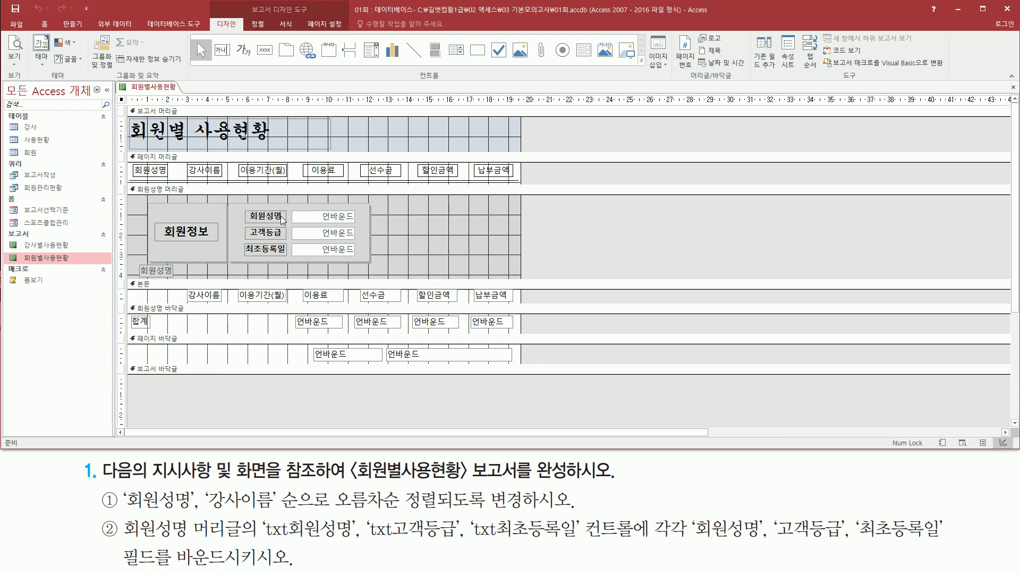
left_click_drag(246, 1, 314, 16)
left_click_drag(215, 18, 240, 30)
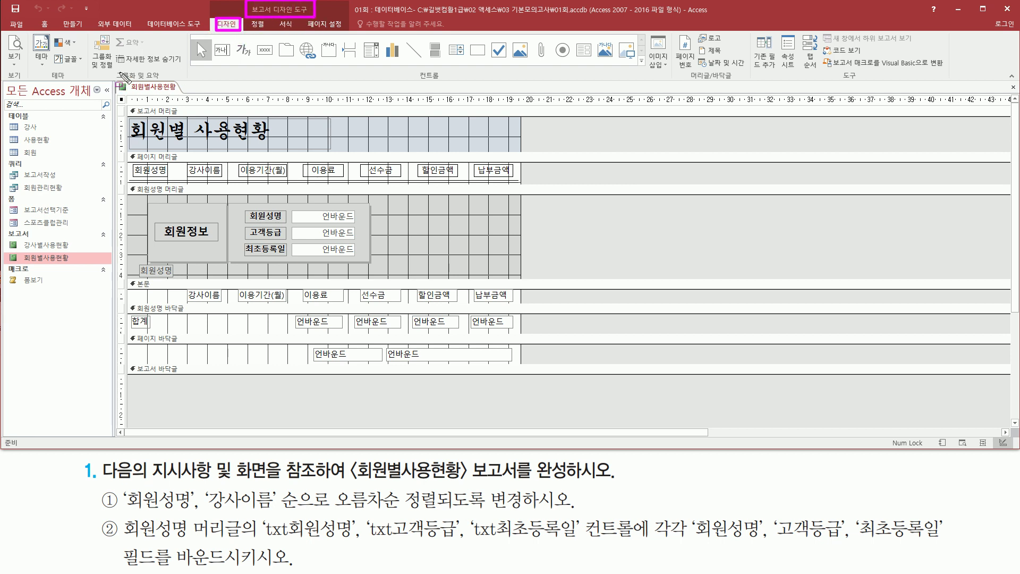
mouse_move(111, 67)
left_mouse_down()
mouse_move(170, 92)
mouse_move(169, 81)
left_mouse_up()
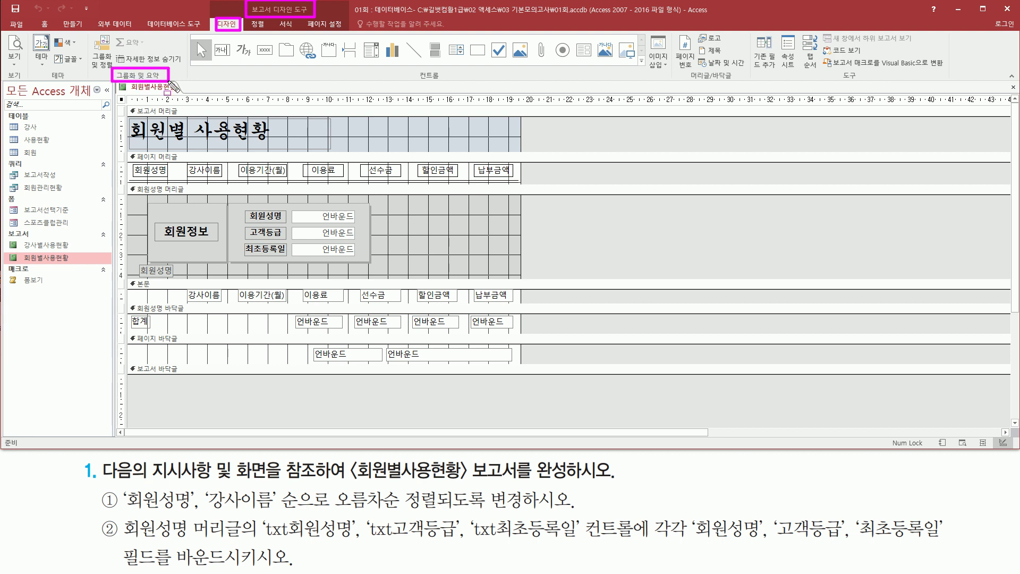
left_click_drag(91, 33, 107, 58)
key("Escape")
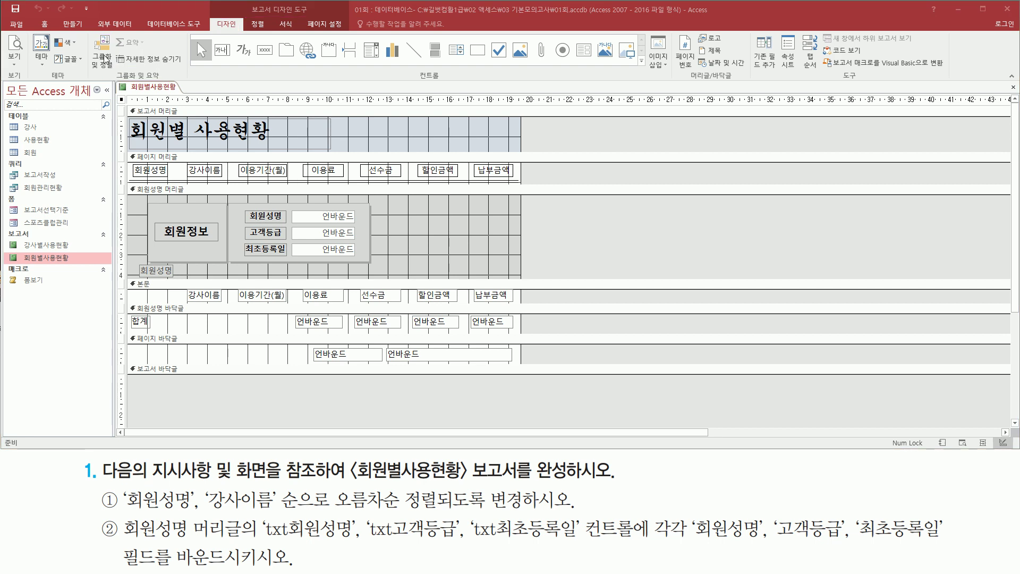
Show the report's group, sort and total settings and set the 회원성명 group level to ascending order (오름차순).
left_click(107, 63)
key("ctrl+2")
mouse_move(115, 359)
left_mouse_down()
mouse_move(186, 369)
mouse_move(231, 413)
mouse_move(307, 425)
left_mouse_up()
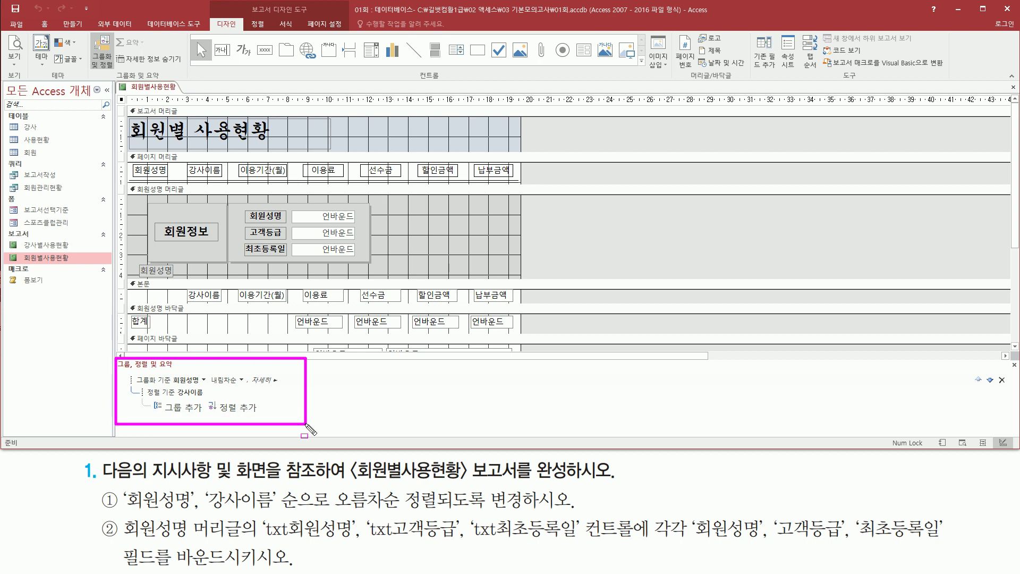
left_click_drag(124, 509, 188, 509)
left_click_drag(337, 509, 392, 509)
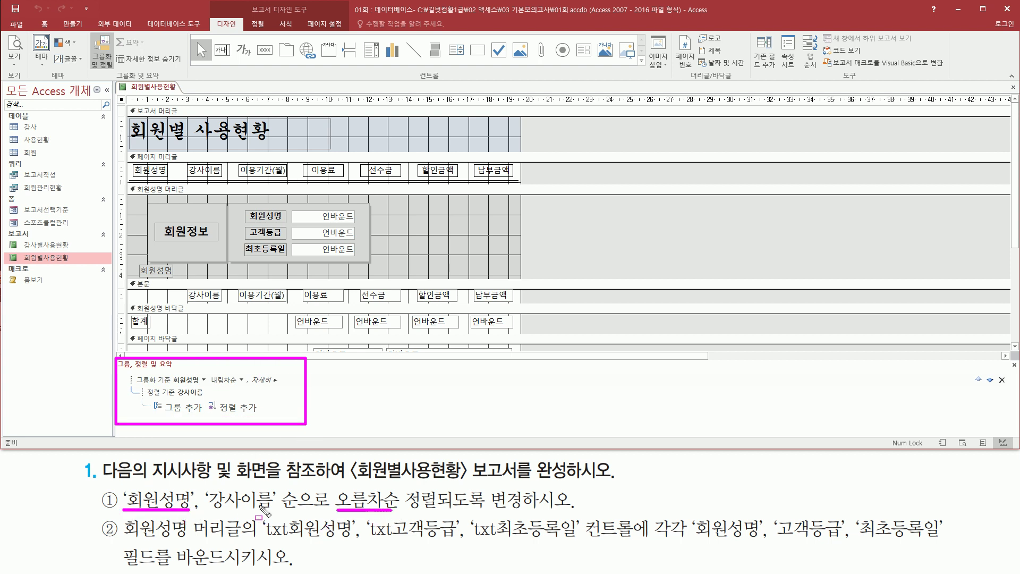
left_click_drag(210, 510, 283, 510)
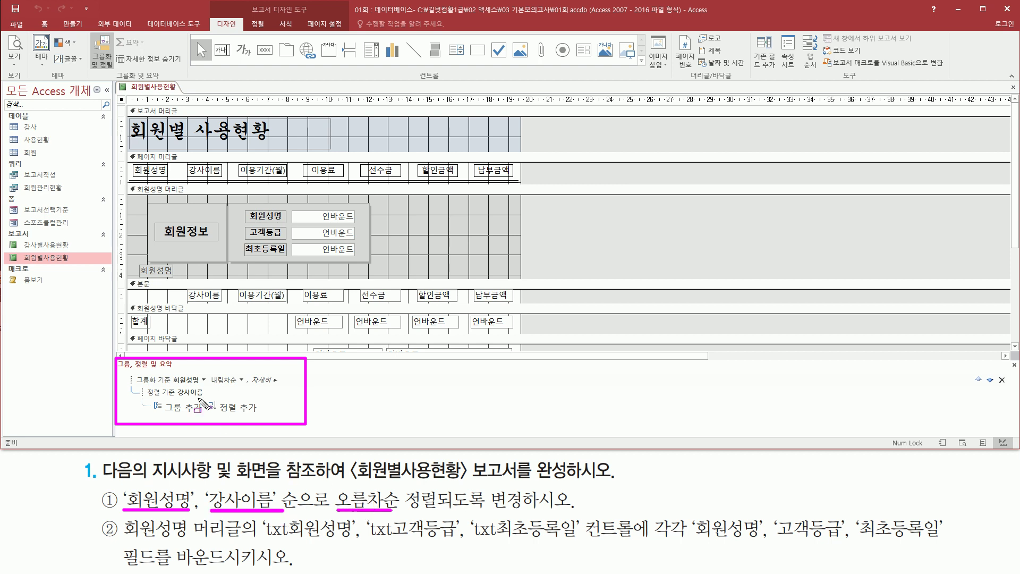
mouse_move(131, 371)
left_mouse_down()
mouse_move(169, 387)
mouse_move(243, 386)
left_mouse_up()
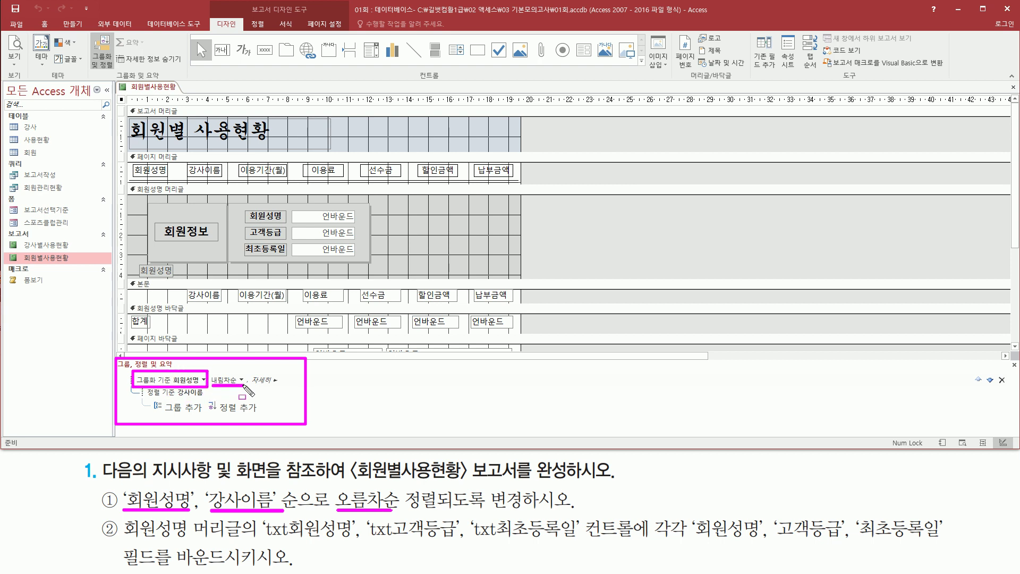
key("Escape")
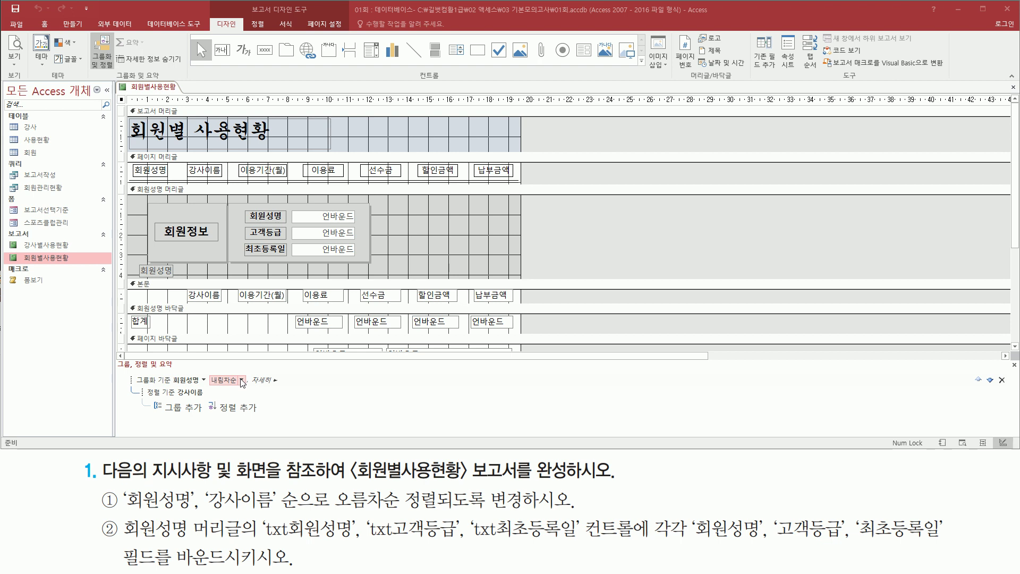
left_click(242, 380)
left_click(234, 391)
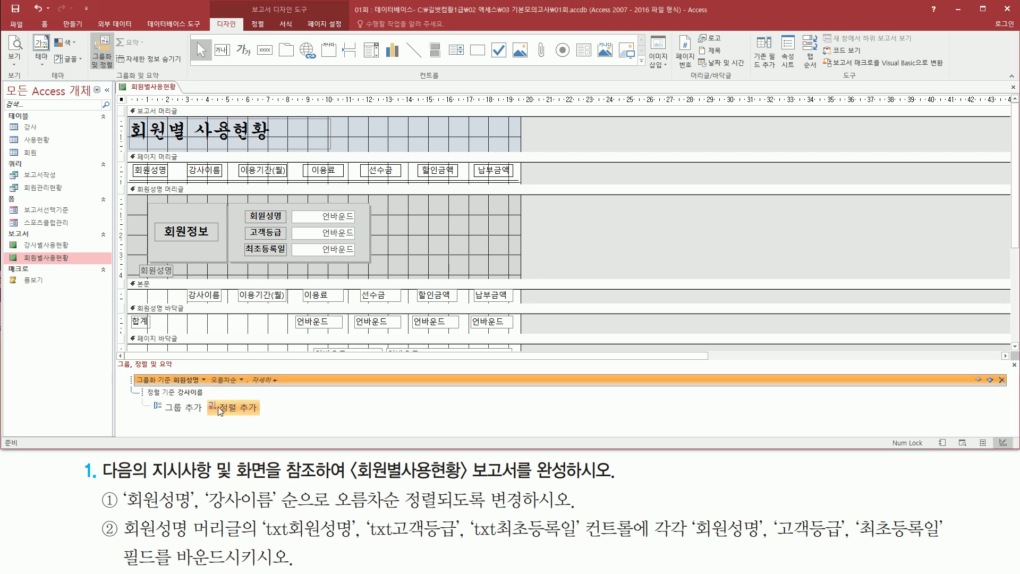
Set the 강사이름 sort level to ascending order (오름차순) and check the order of the 회원성명 group level.
left_click_drag(143, 397, 211, 397)
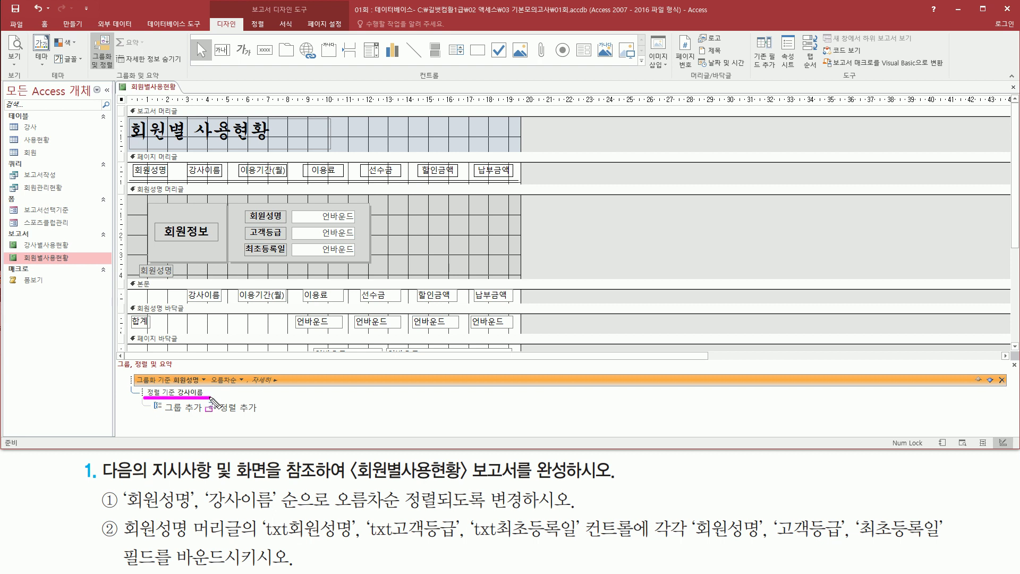
left_click(198, 394)
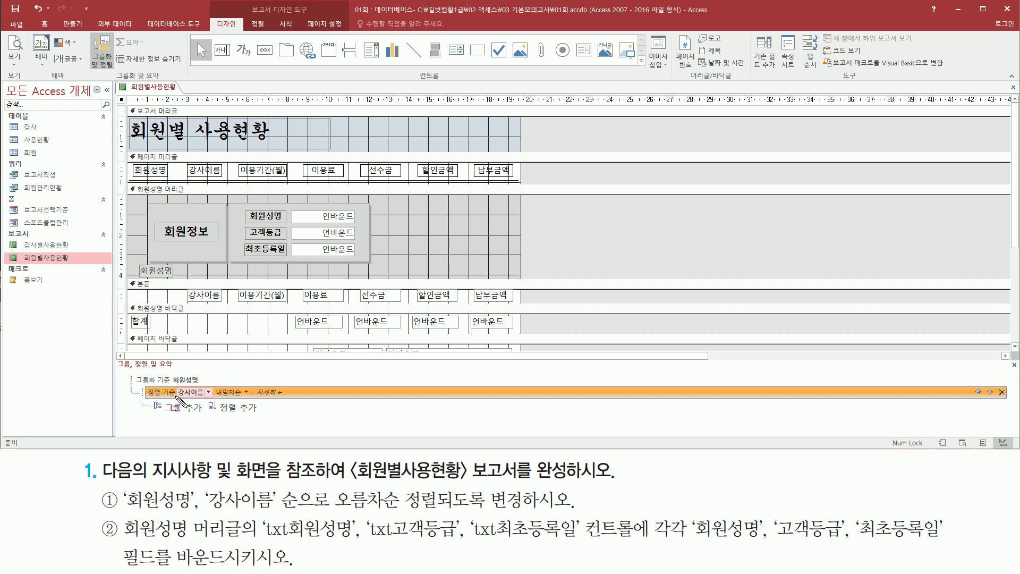
left_click_drag(178, 397, 250, 399)
left_click(246, 392)
left_click(233, 406)
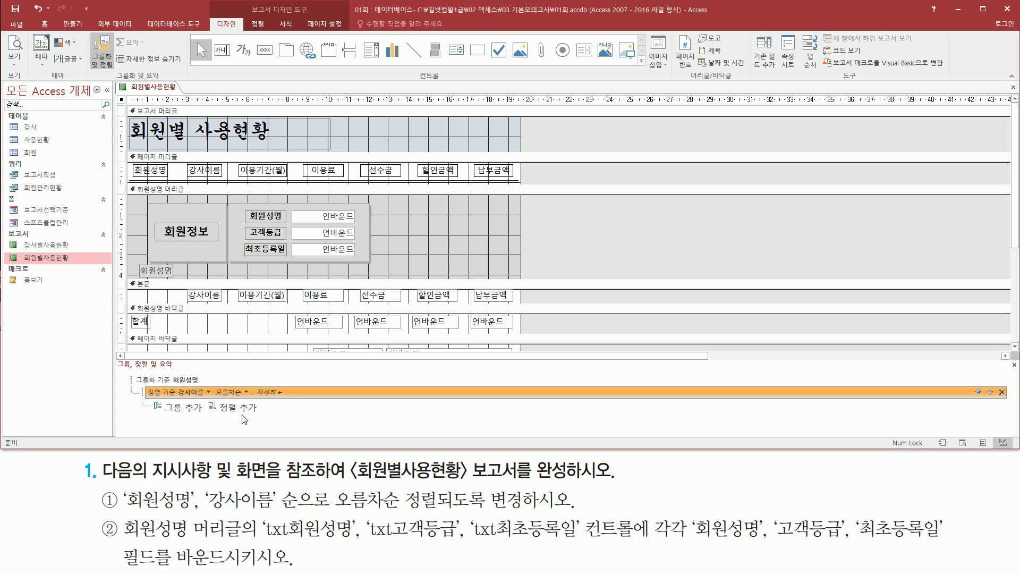
mouse_move(174, 383)
left_mouse_down()
mouse_move(198, 399)
mouse_move(250, 400)
left_mouse_up()
key("Escape")
left_click(189, 381)
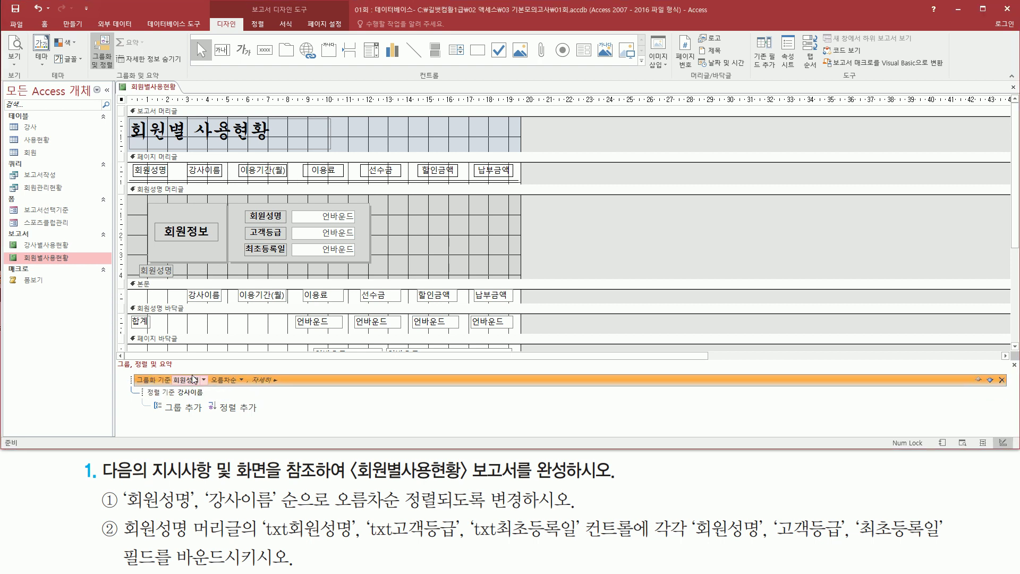
left_click_drag(172, 372, 241, 388)
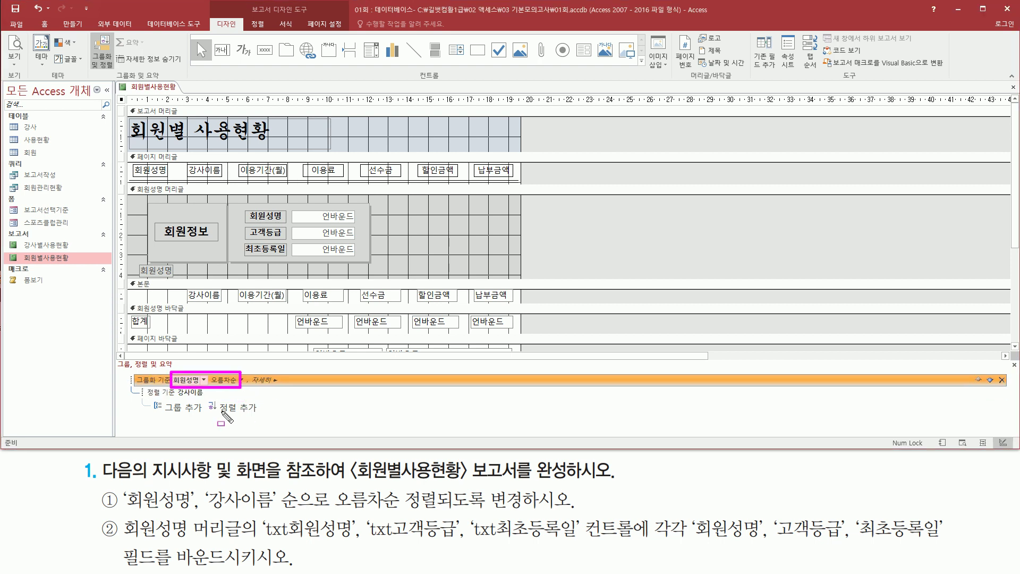
Review the 회원성명 and 강사이름 sort levels and close the group, sort and total settings.
key("Escape")
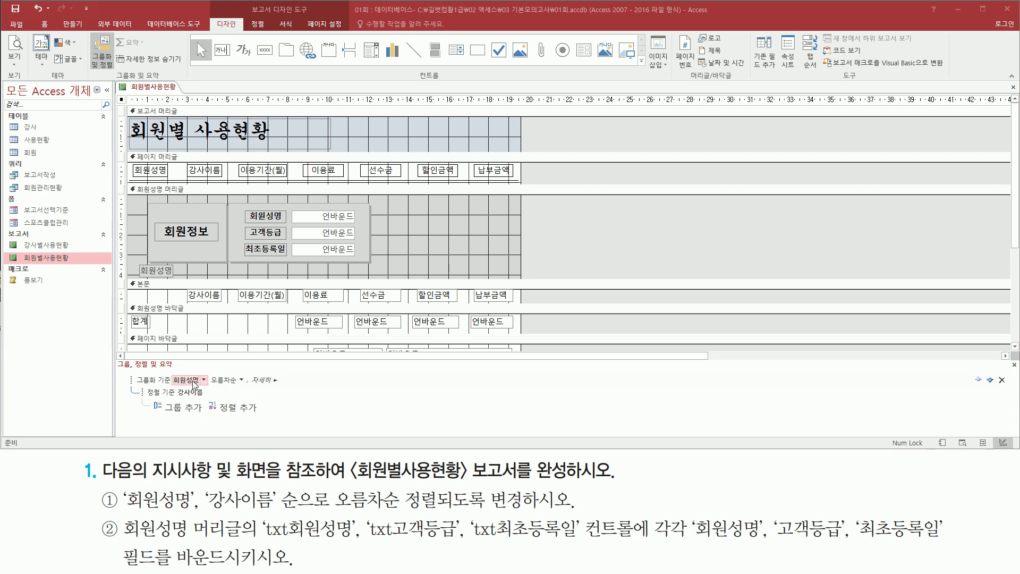
left_click_drag(123, 360, 295, 424)
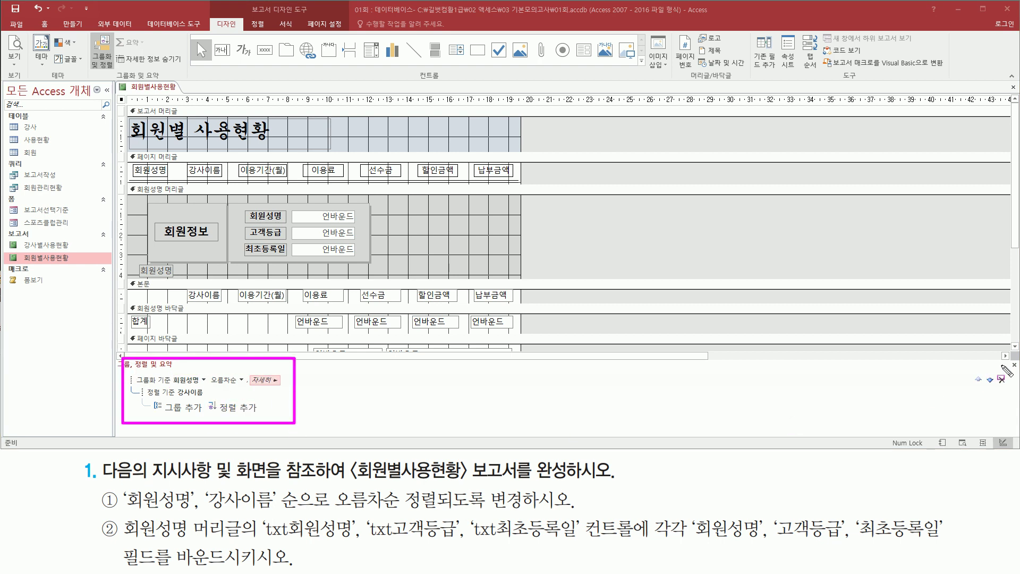
left_click_drag(1004, 356, 1018, 374)
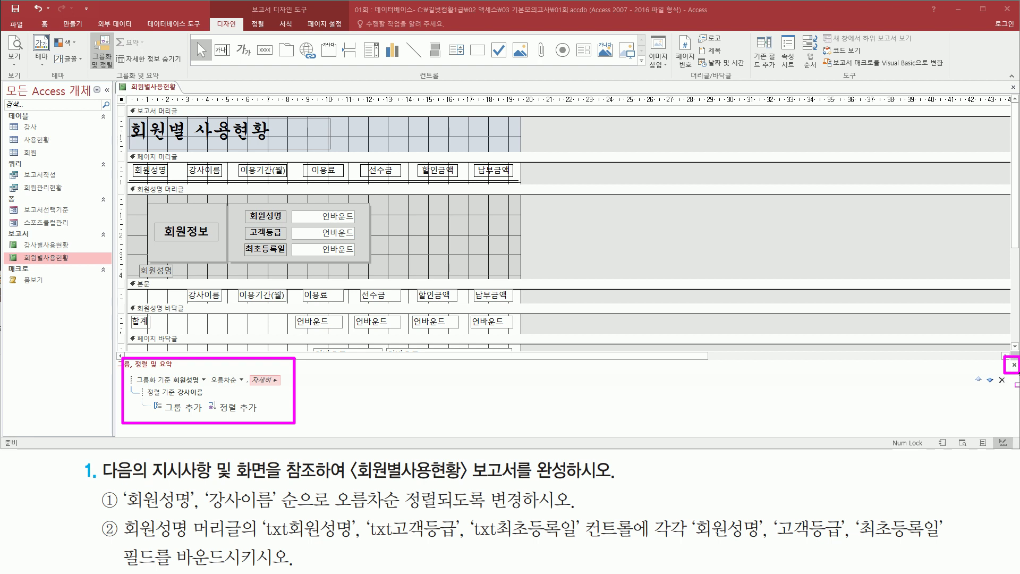
key("Escape")
left_click(1002, 379)
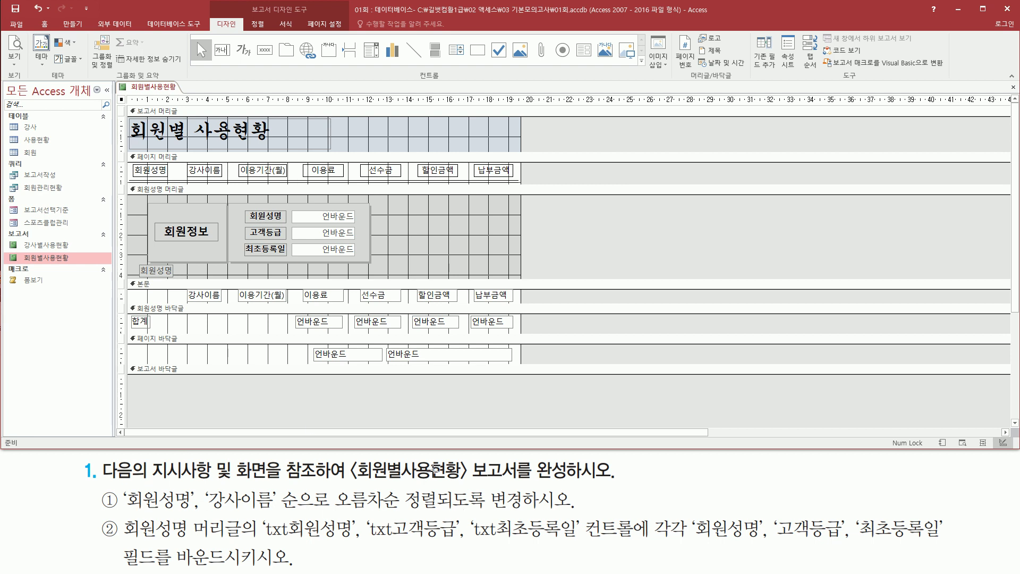
Open the report in Print Preview and check the ascending order of the member and instructor names on page 1.
right_click(163, 90)
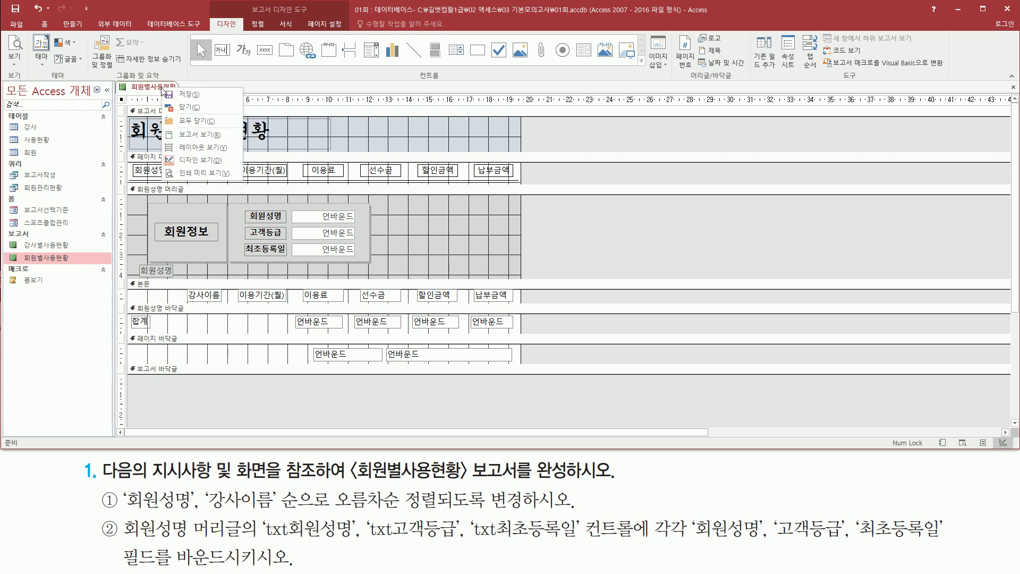
left_click(190, 174)
scroll(514, 222, "up", 5)
scroll(514, 223, "down", 3)
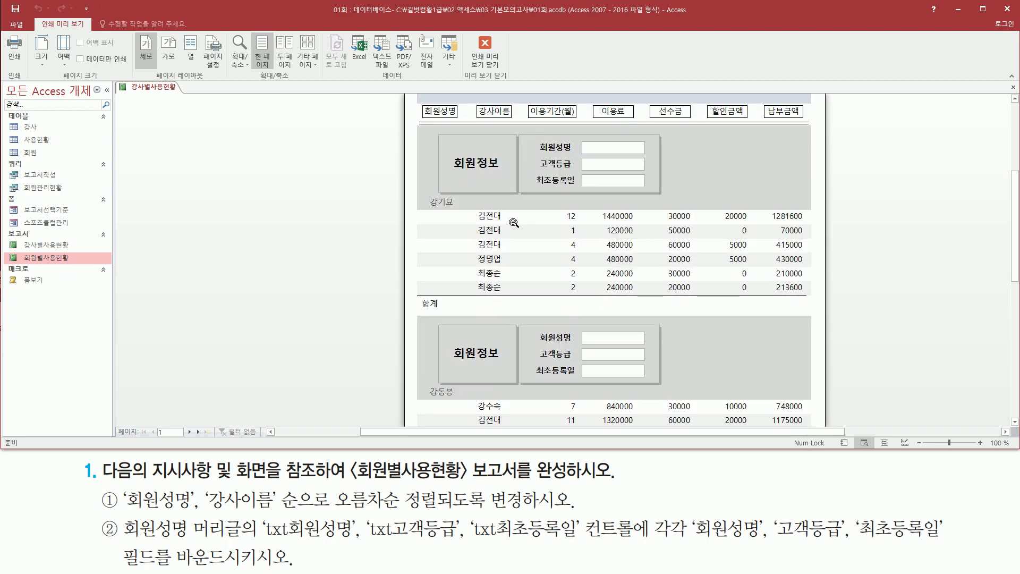
left_click_drag(424, 192, 463, 215)
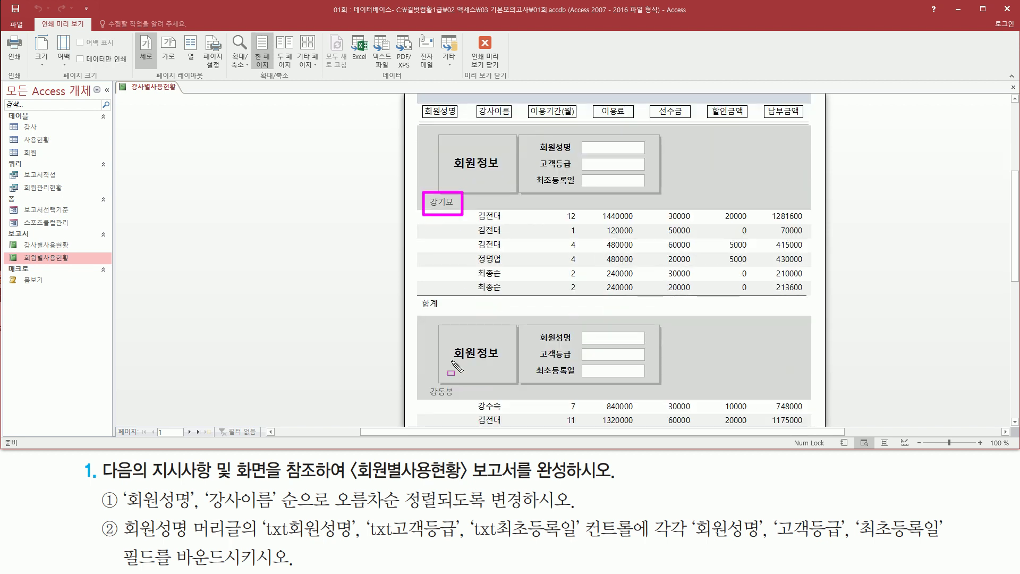
left_click_drag(422, 385, 460, 400)
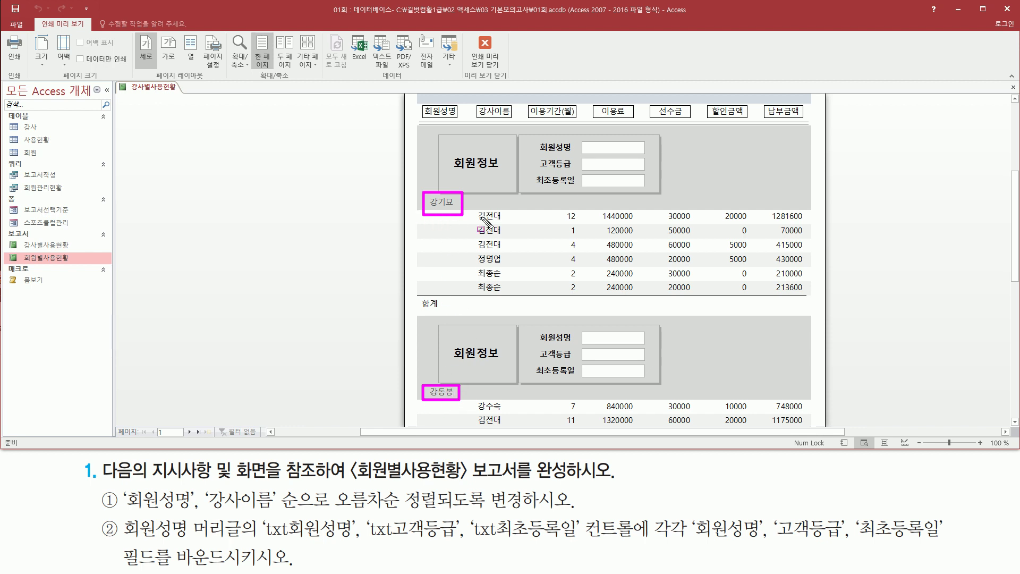
mouse_move(473, 206)
left_mouse_down()
mouse_move(494, 285)
mouse_move(518, 307)
mouse_move(509, 296)
left_mouse_up()
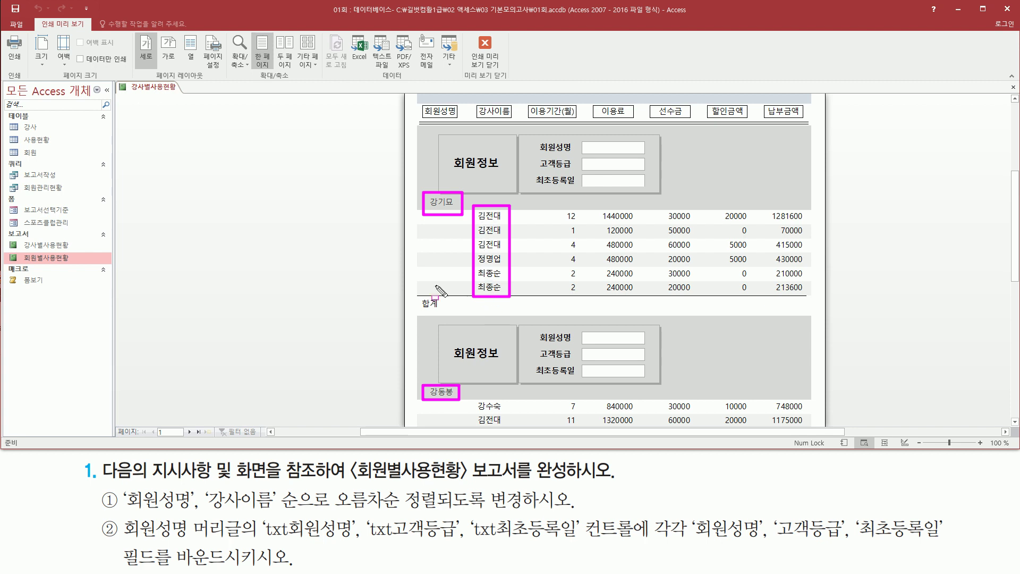
key("Escape")
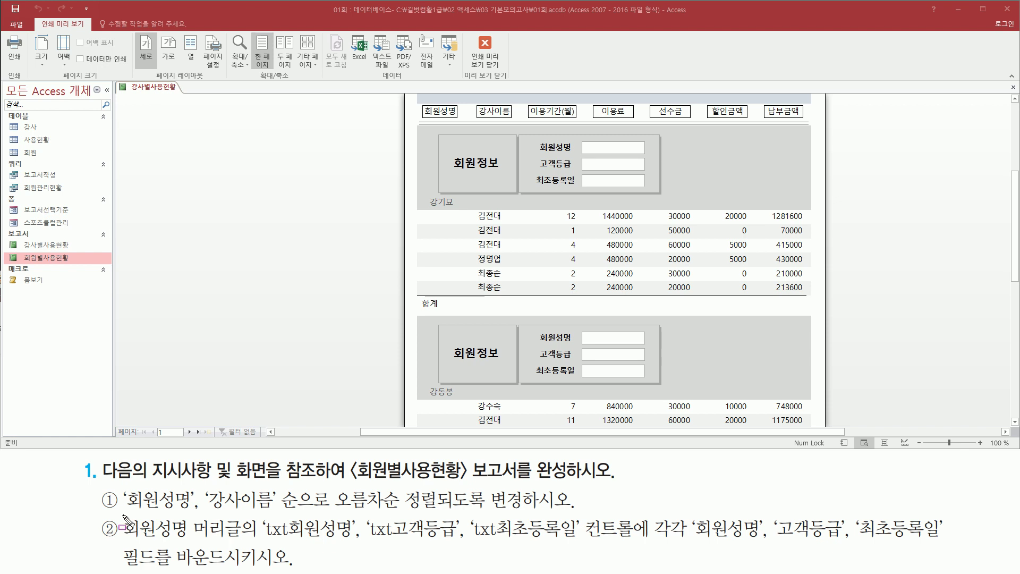
Compare the 회원성명, 고객등급 and 최초등록일 boxes in the previewed member headers with the field-binding requirement.
mouse_move(120, 514)
left_mouse_down()
mouse_move(191, 548)
mouse_move(240, 542)
left_mouse_up()
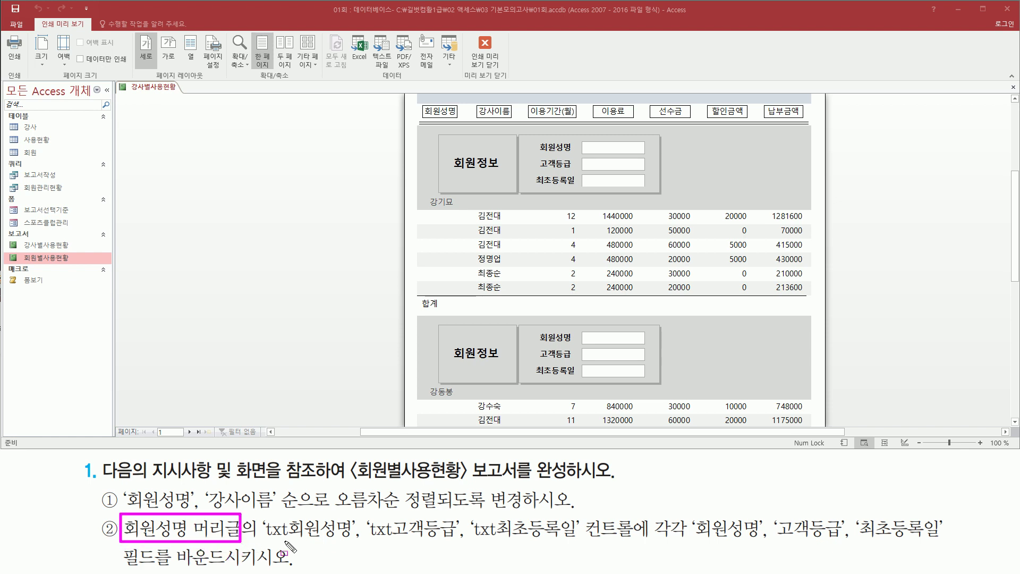
left_click_drag(265, 540, 583, 541)
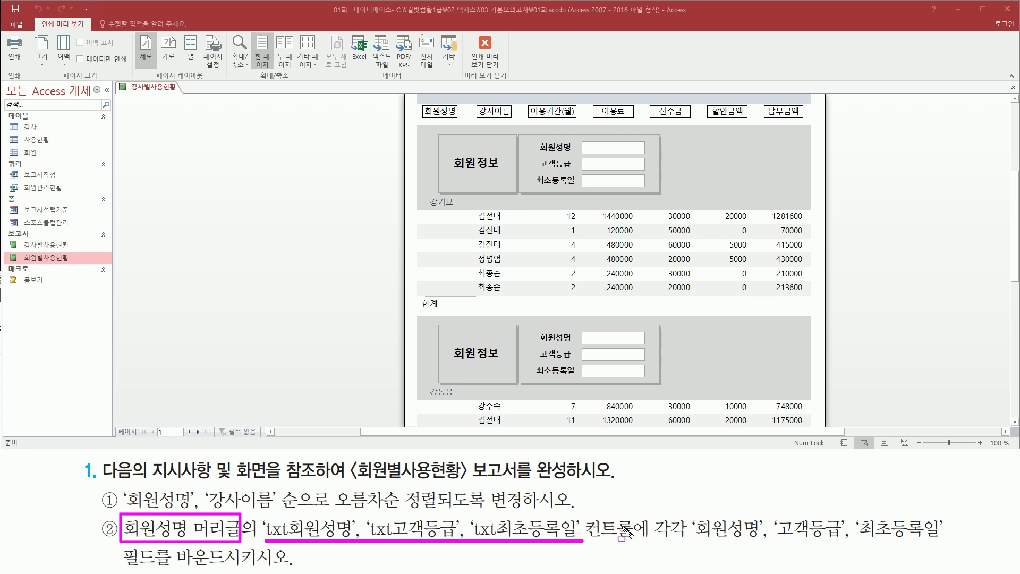
mouse_move(654, 512)
left_mouse_down()
mouse_move(668, 540)
mouse_move(954, 547)
left_mouse_up()
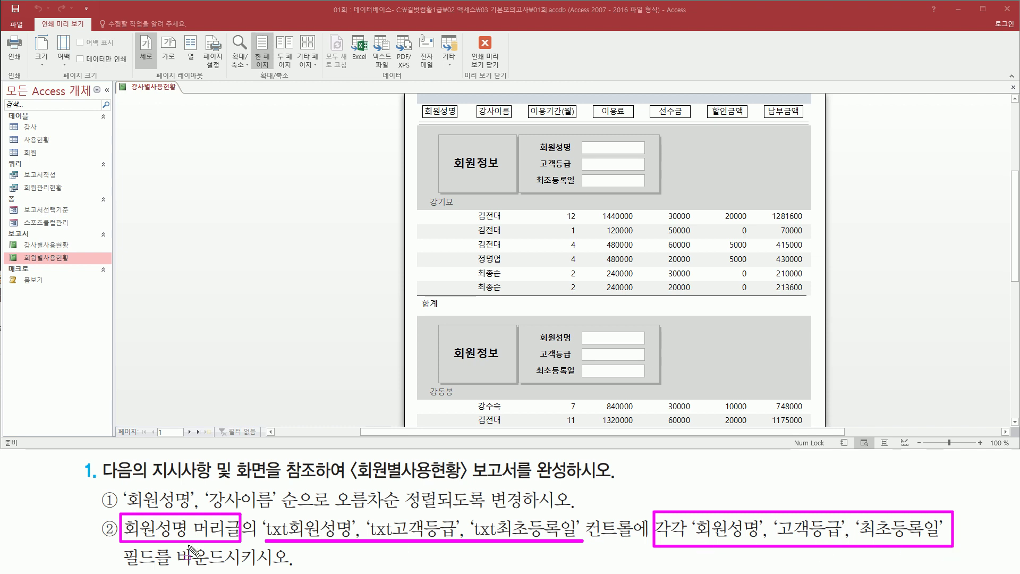
left_click_drag(125, 567, 302, 567)
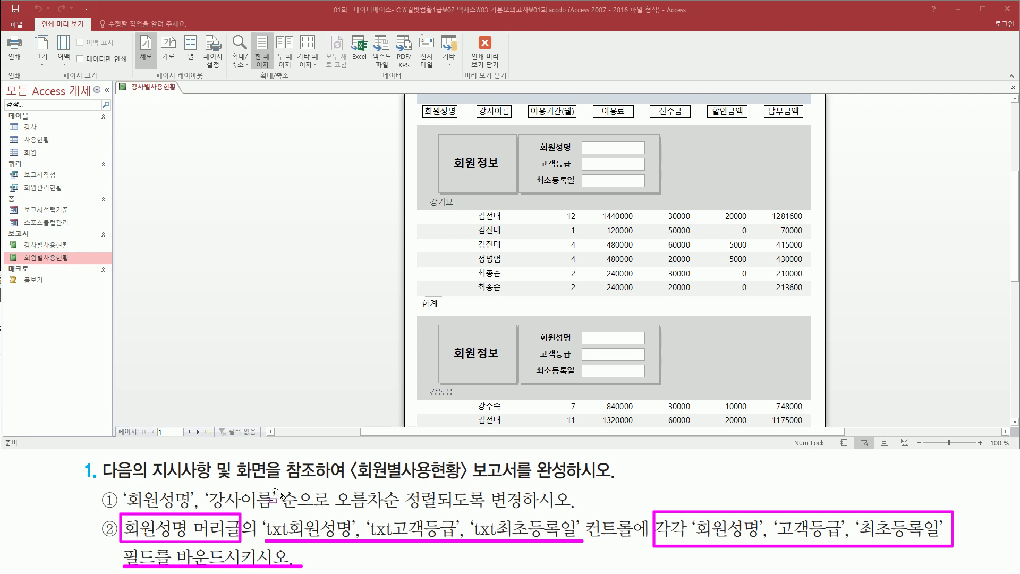
mouse_move(419, 123)
left_mouse_down()
mouse_move(637, 211)
mouse_move(807, 205)
left_mouse_up()
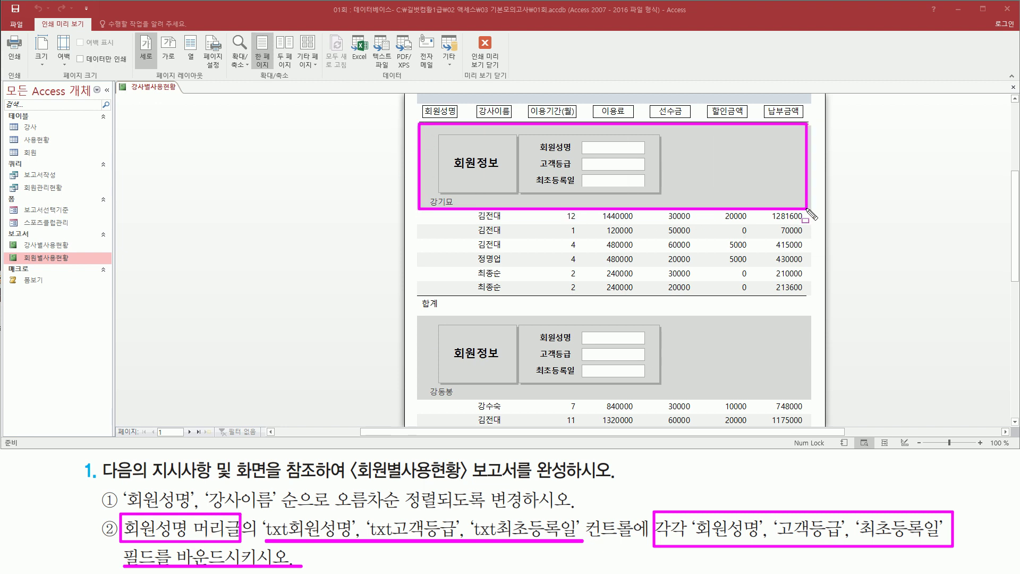
mouse_move(417, 314)
left_mouse_down()
mouse_move(669, 385)
mouse_move(813, 399)
left_mouse_up()
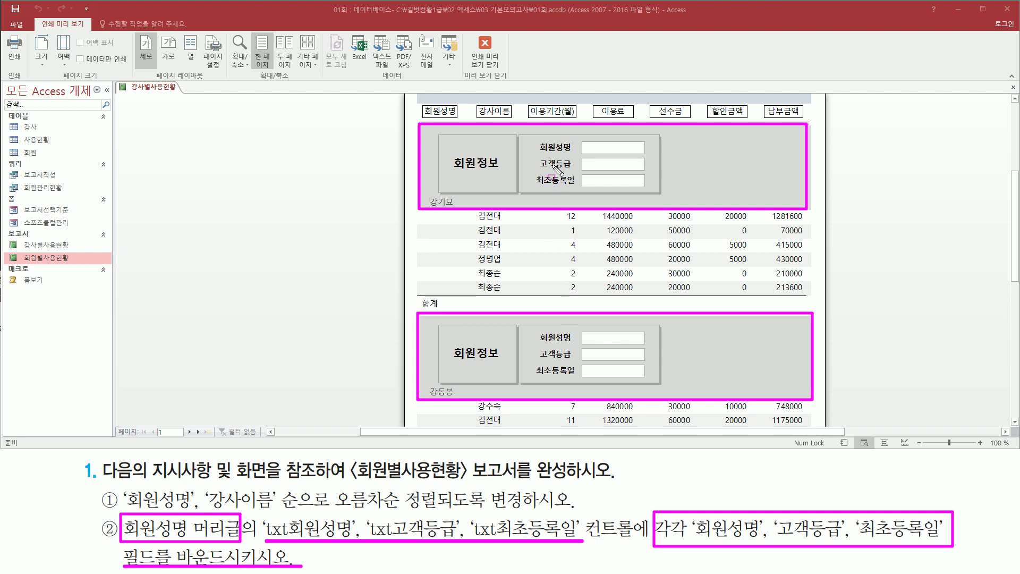
mouse_move(539, 153)
left_mouse_down()
mouse_move(569, 152)
mouse_move(563, 187)
mouse_move(575, 187)
left_mouse_up()
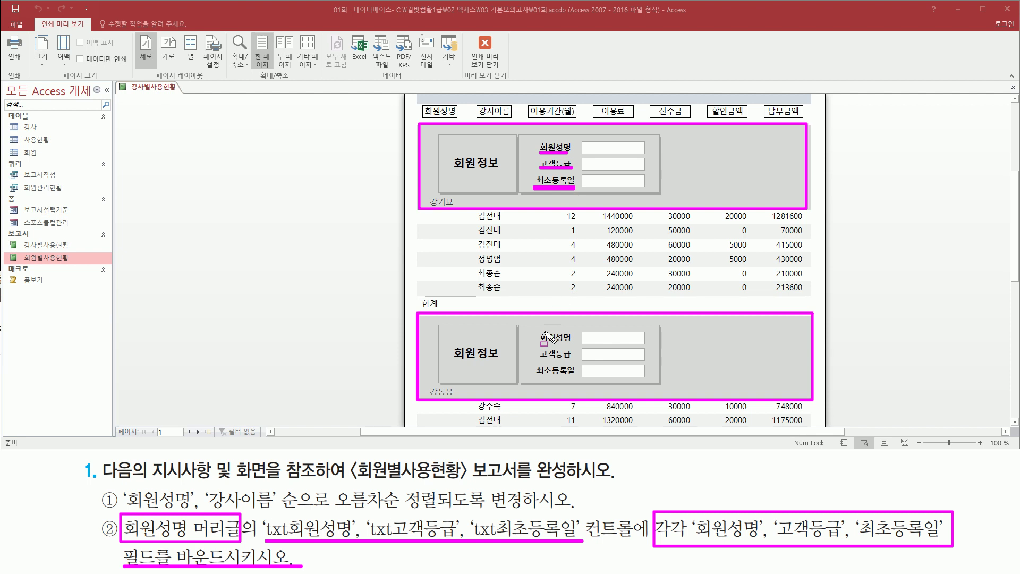
left_click_drag(535, 329, 573, 377)
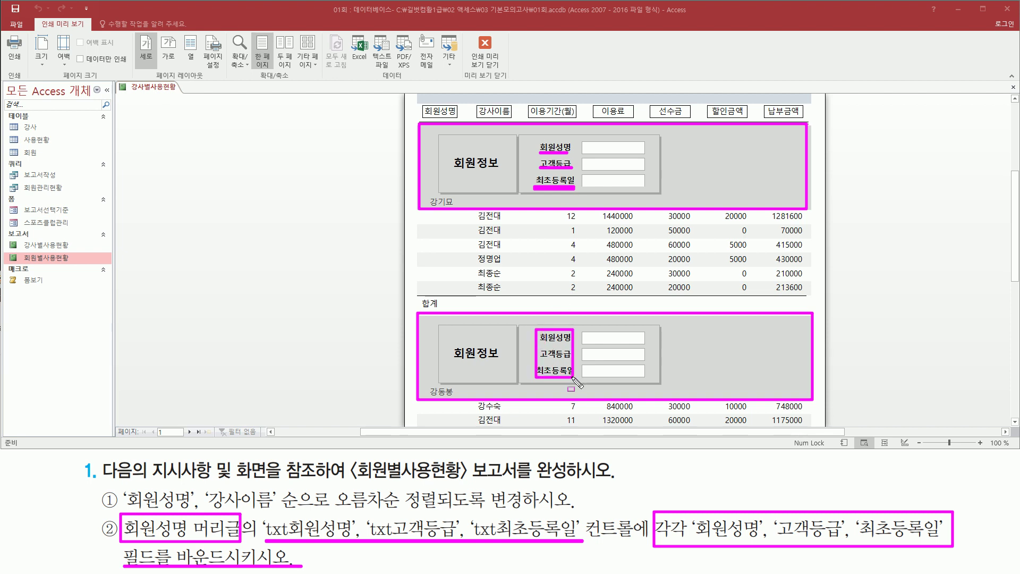
left_click_drag(584, 140, 645, 189)
left_click_drag(585, 330, 647, 380)
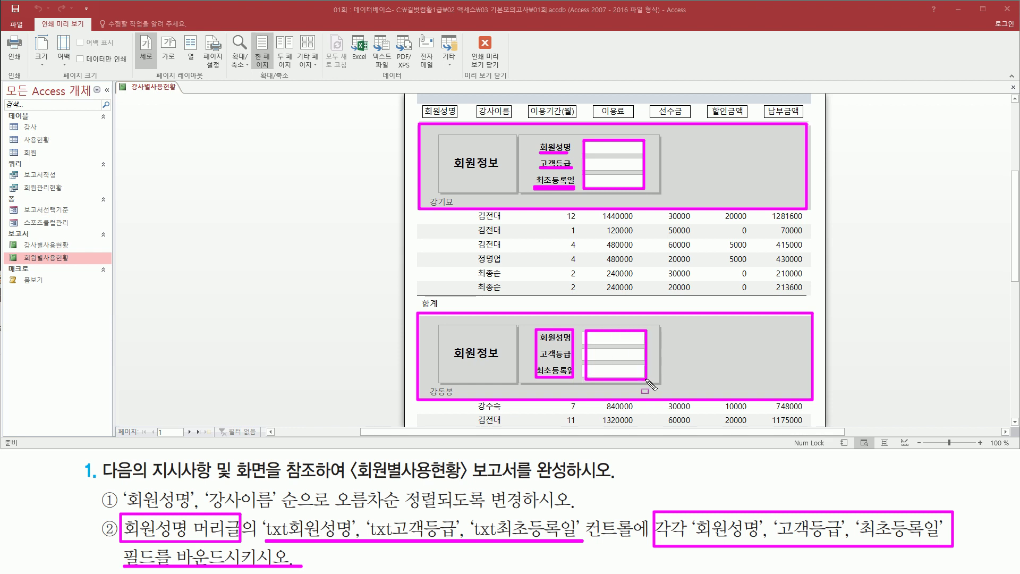
mouse_move(263, 511)
left_mouse_down()
mouse_move(267, 533)
mouse_move(584, 543)
left_mouse_up()
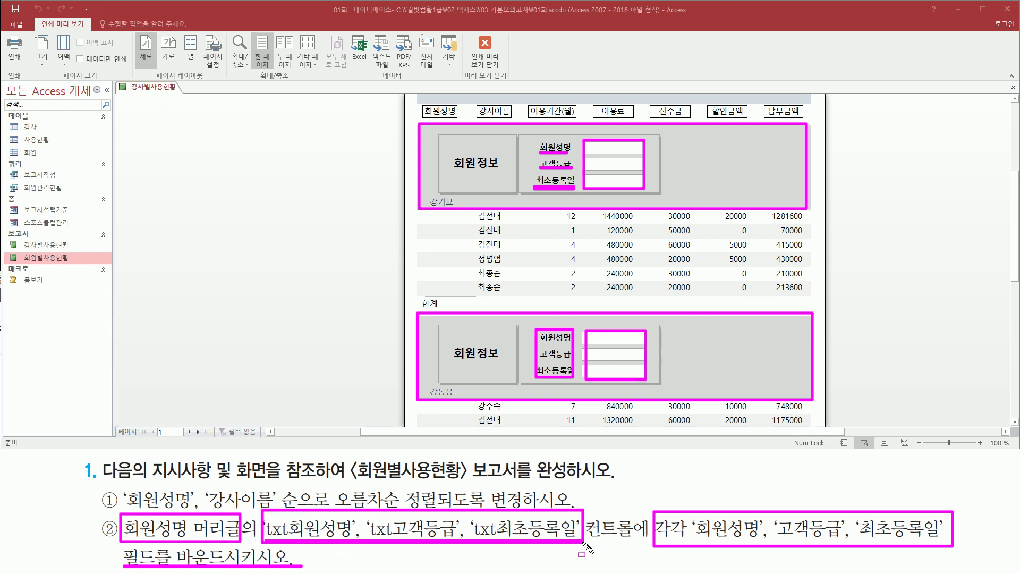
key("Escape")
Return the report to Design View and locate the three unbound text boxes in the 회원성명 header.
right_click(158, 91)
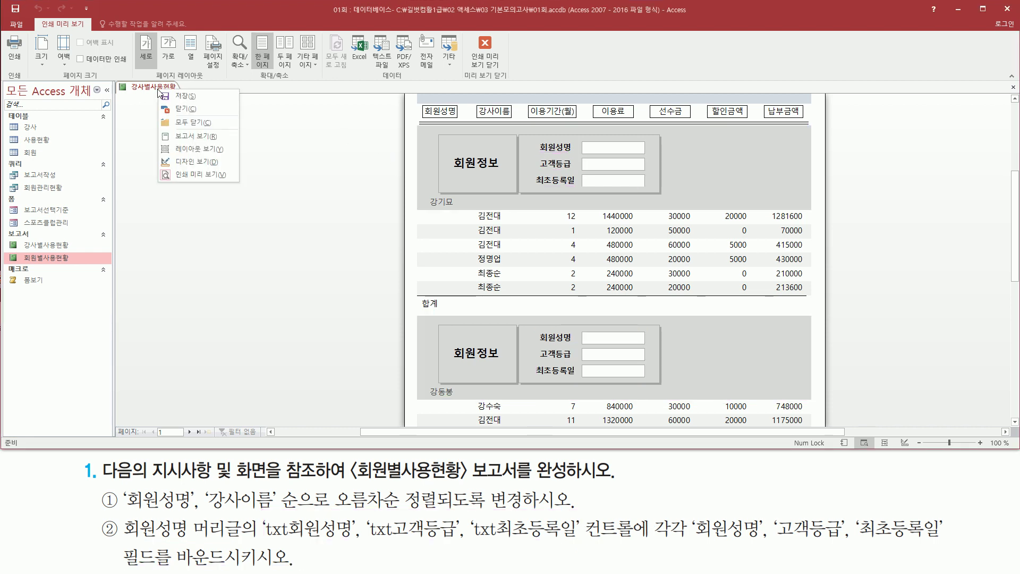
left_click(193, 161)
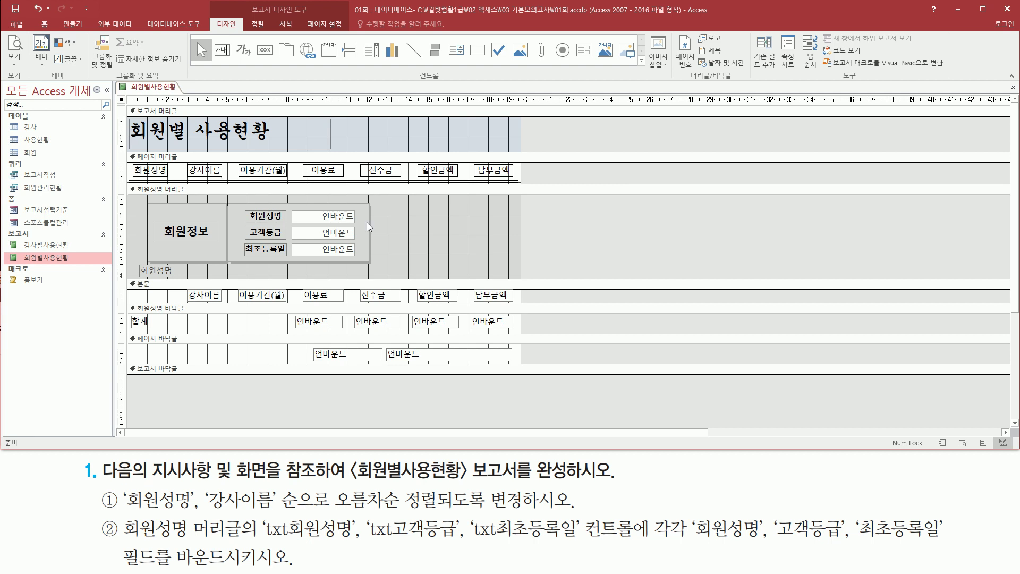
left_click_drag(287, 206, 366, 262)
key("Escape")
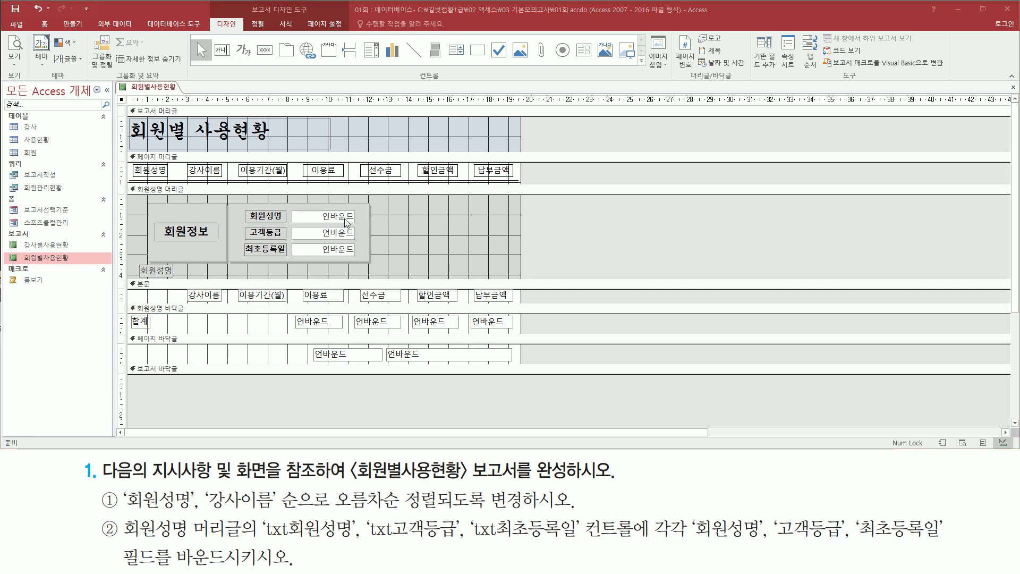
left_click_drag(295, 210, 354, 237)
key("Escape")
Open the property sheet for the text box beside the 회원성명 label and check its control name against the requirement.
double_click(334, 216)
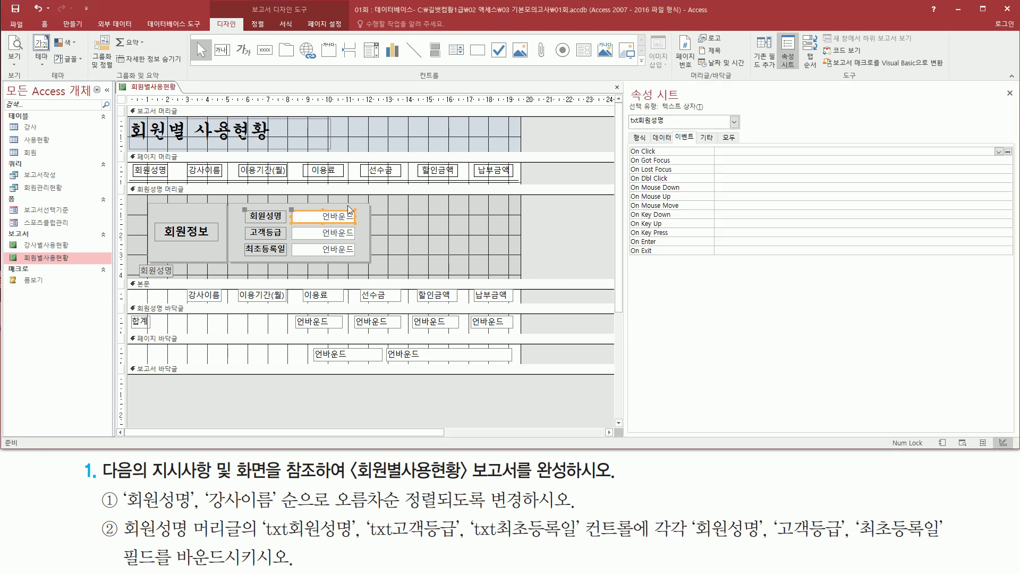
left_click_drag(630, 88, 685, 101)
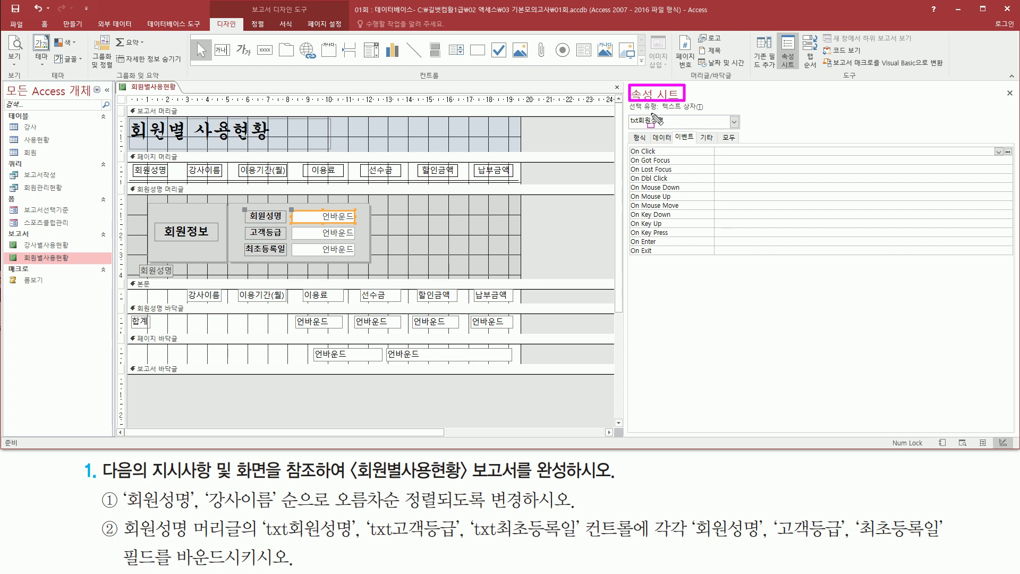
left_click_drag(631, 126, 670, 127)
left_click_drag(260, 548, 361, 550)
key("Escape")
Select the text boxes beside the 고객등급 and 최초등록일 labels in turn and check their control names.
left_click(341, 234)
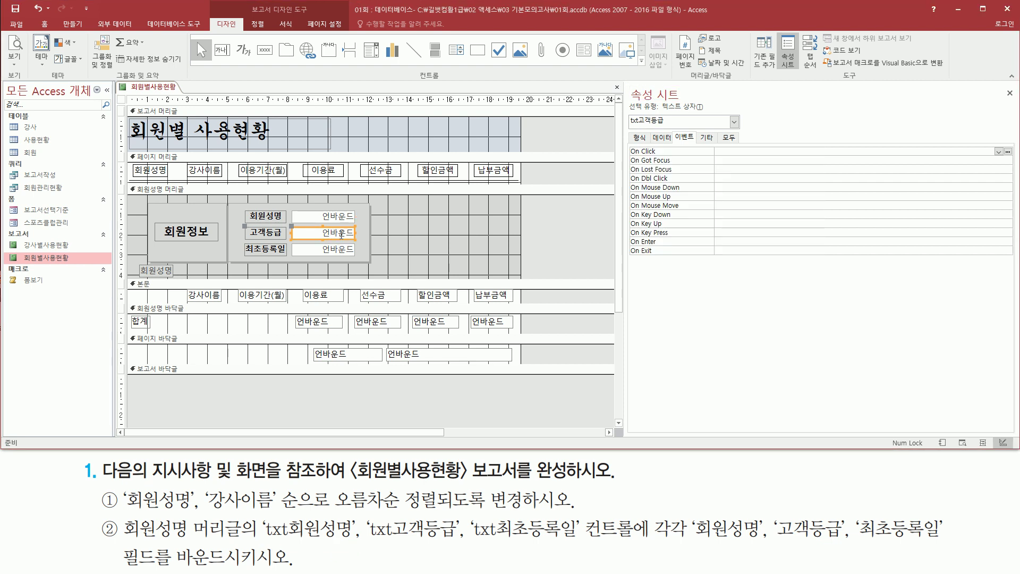
key("ctrl+2")
left_click_drag(630, 126, 666, 125)
left_click_drag(368, 544, 462, 545)
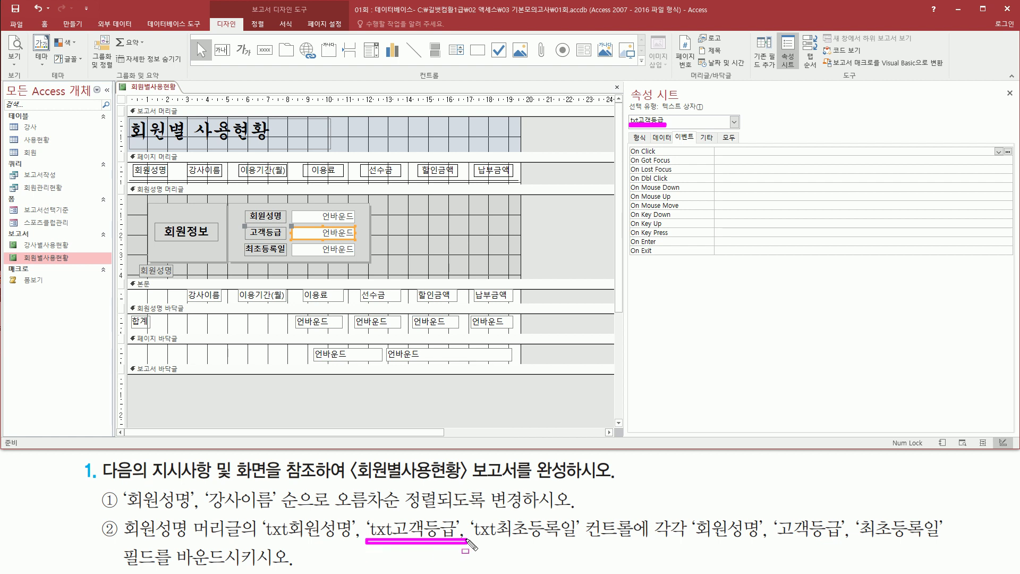
key("Escape")
left_click(345, 253)
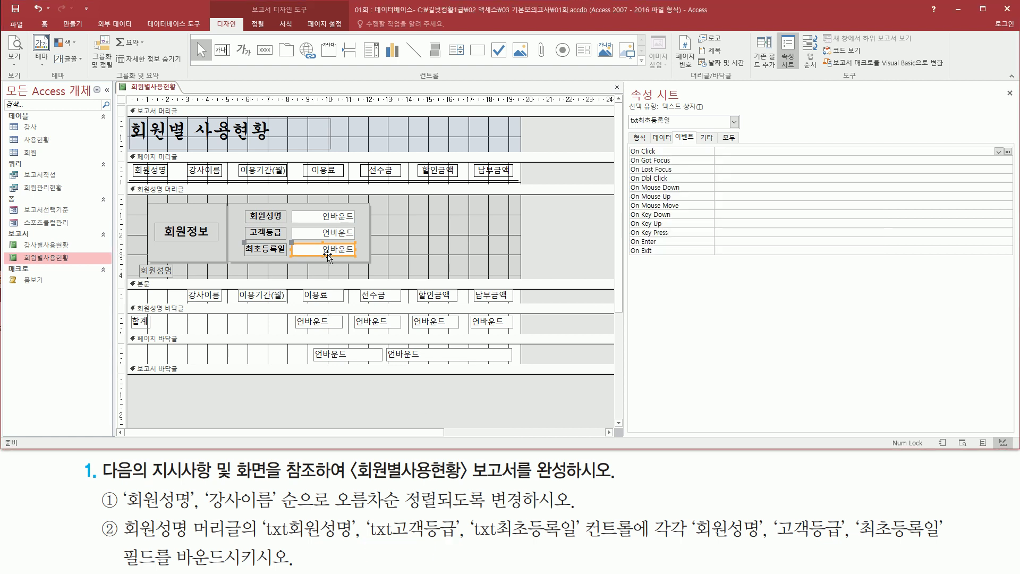
left_click_drag(294, 244, 365, 260)
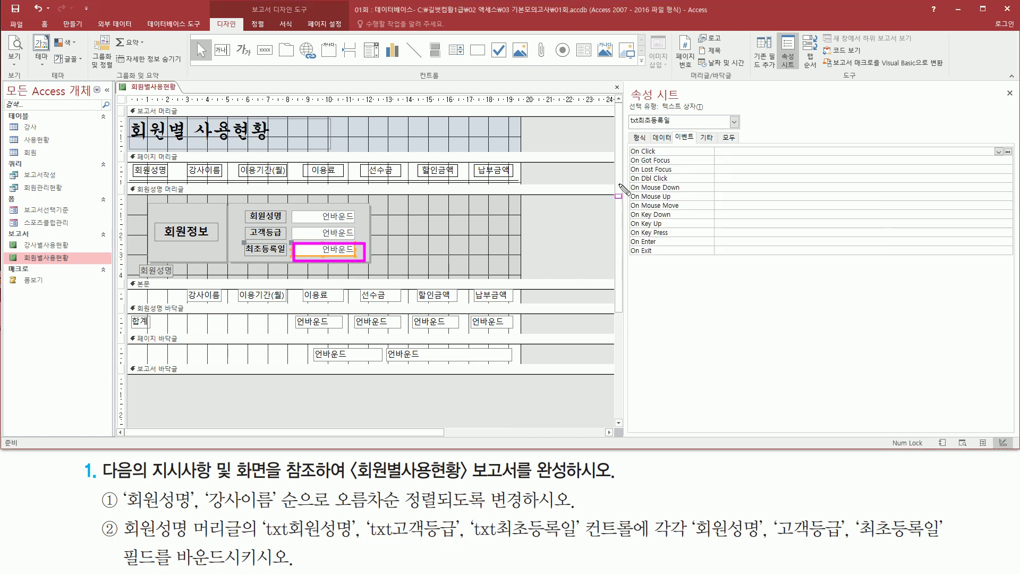
left_click_drag(631, 127, 673, 127)
left_click_drag(471, 541, 581, 541)
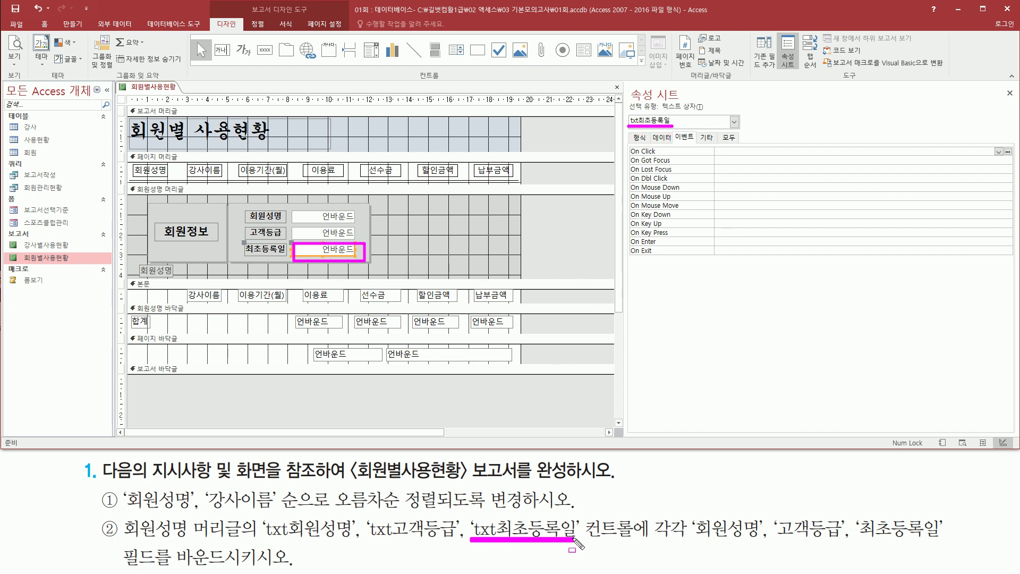
key("Escape")
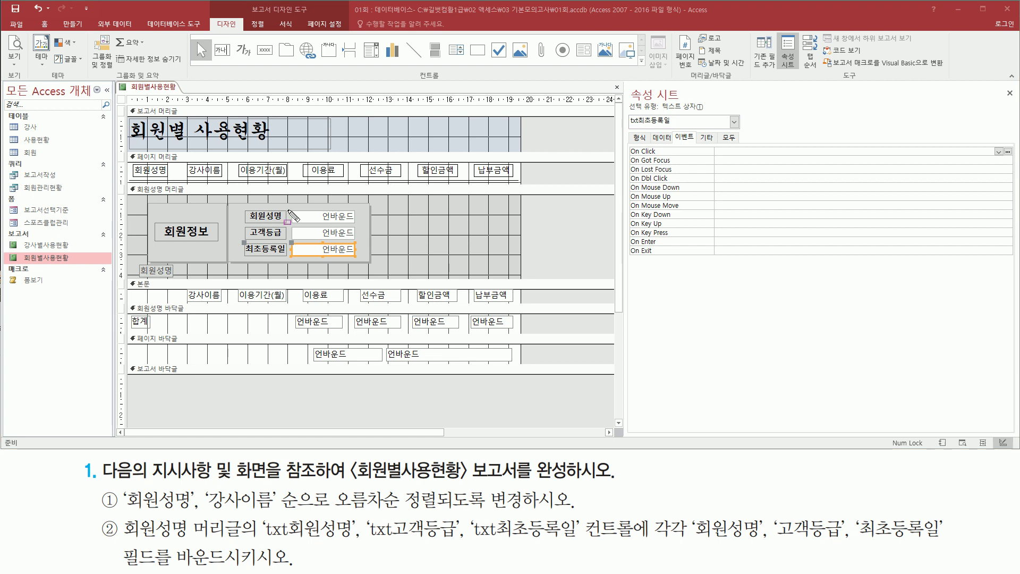
Bind the txt회원성명 text box in the 회원성명 header to the 회원성명 field through its control source.
left_click_drag(291, 205, 361, 259)
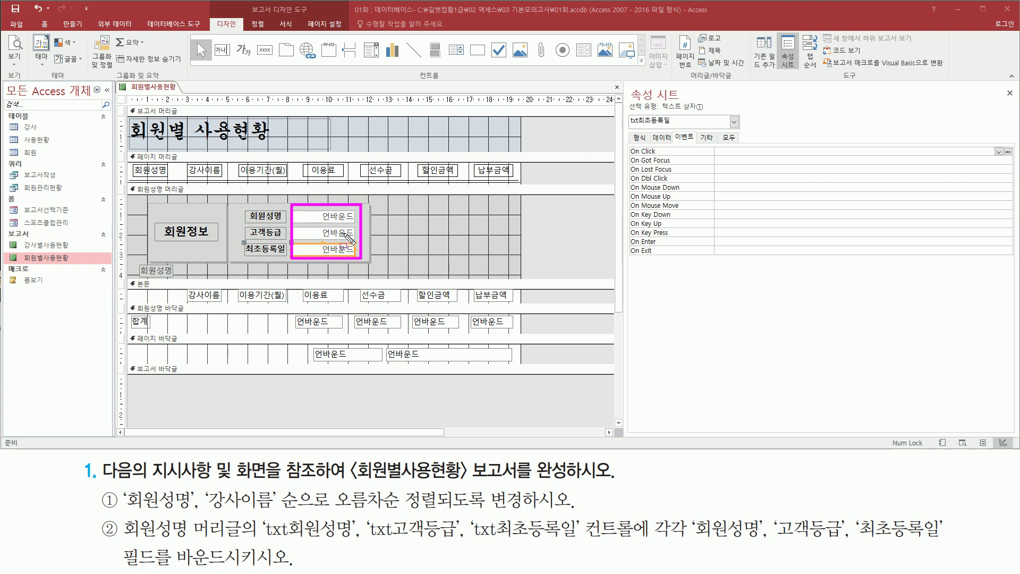
left_click_drag(689, 542, 948, 543)
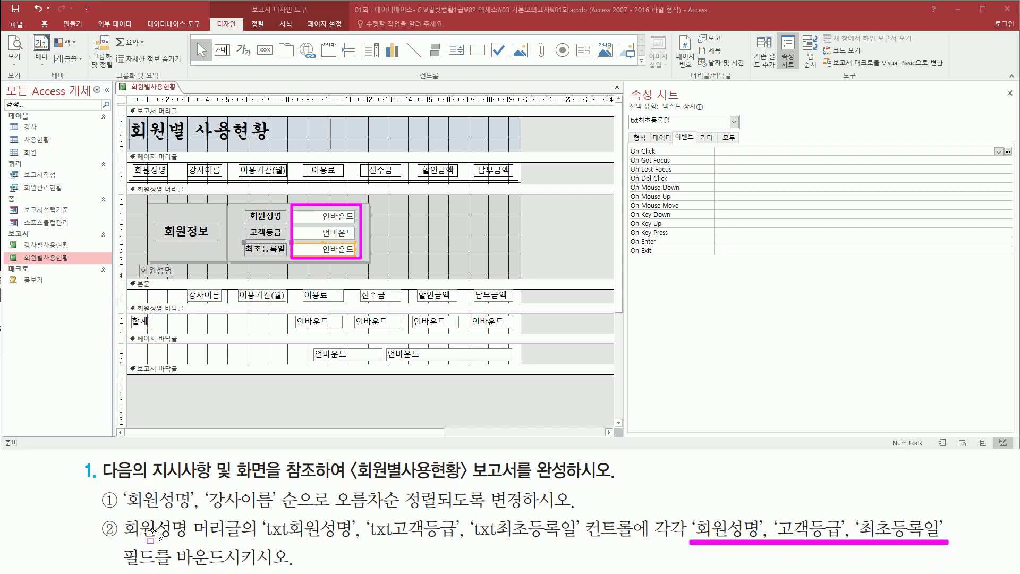
key("Escape")
left_click(300, 217)
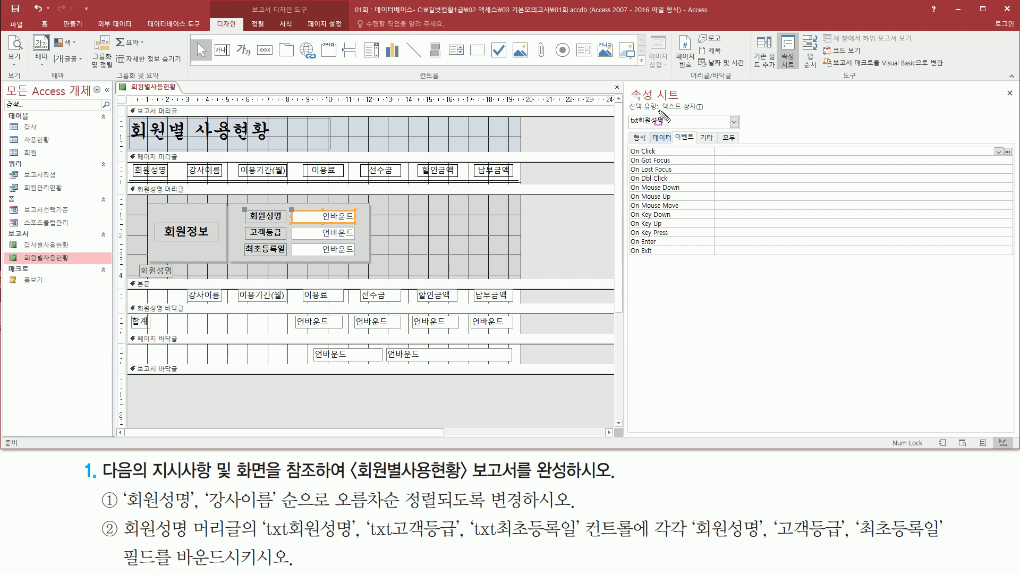
left_click_drag(649, 132, 674, 142)
key("Escape")
left_click(662, 137)
left_click_drag(628, 142, 678, 162)
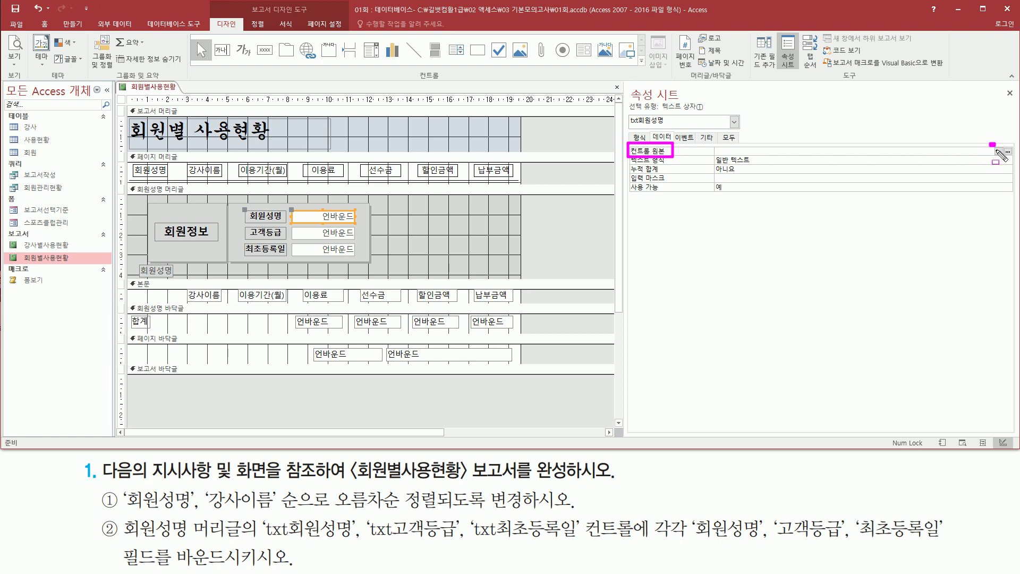
left_click(1004, 151)
left_click(999, 152)
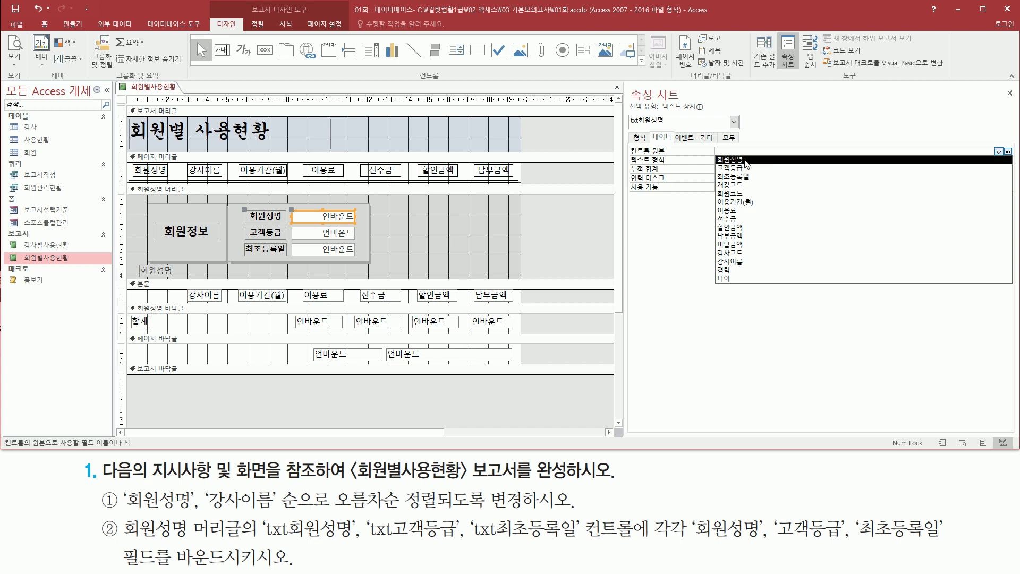
left_click(746, 161)
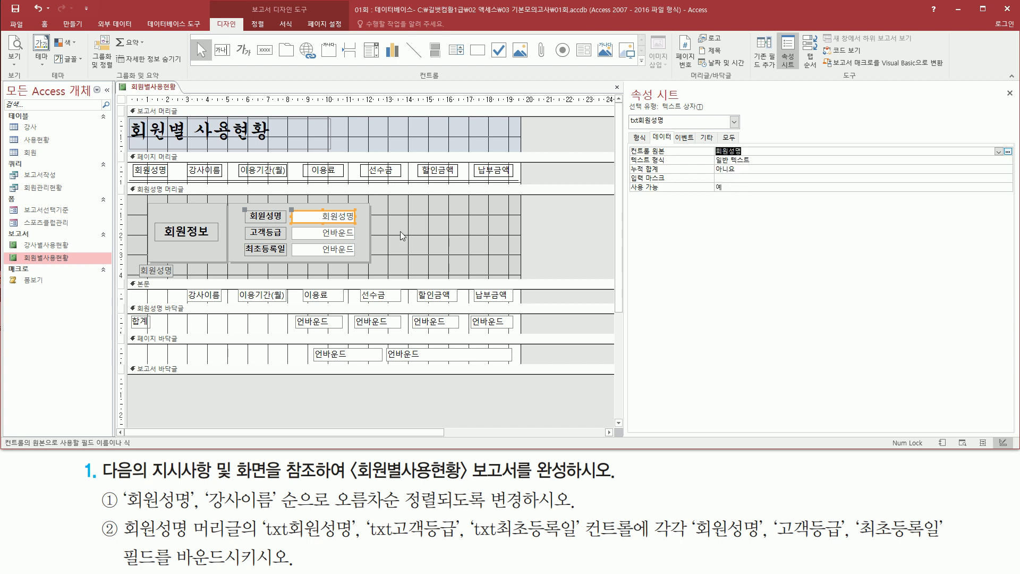
Set the control source of txt고객등급 to 고객등급 and of txt최초등록일 to 최초등록일.
left_click(303, 229)
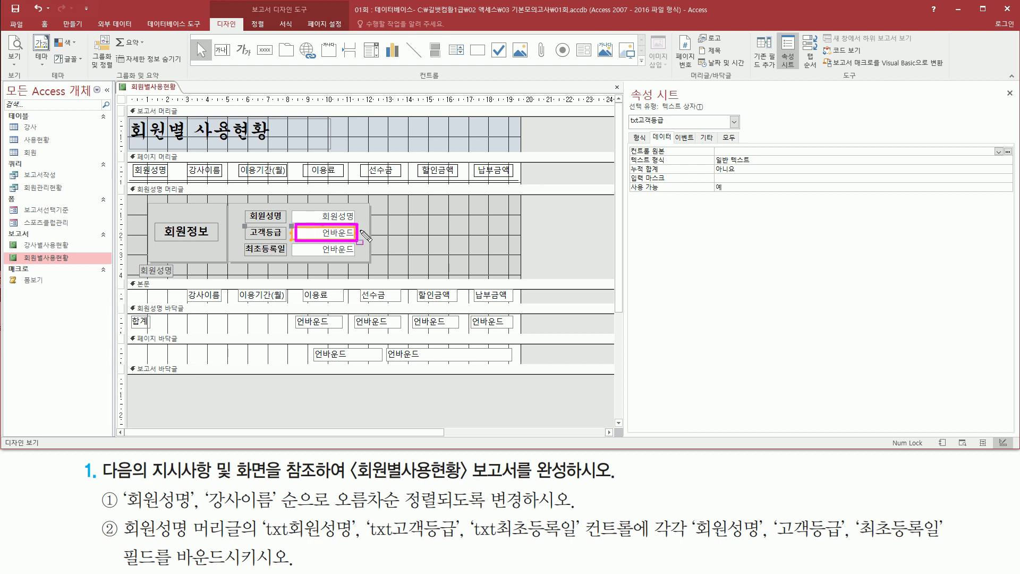
left_click(999, 152)
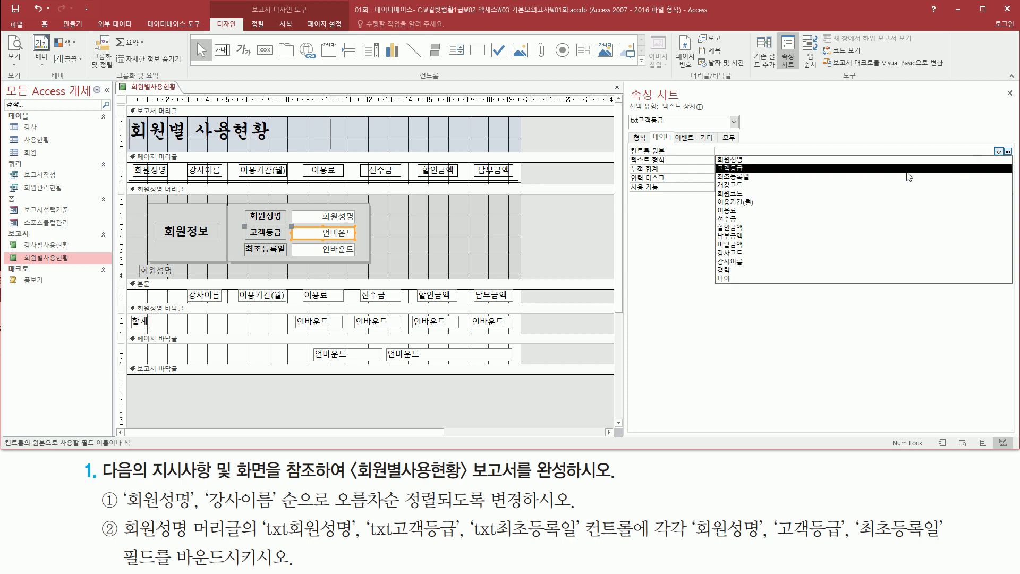
left_click(907, 170)
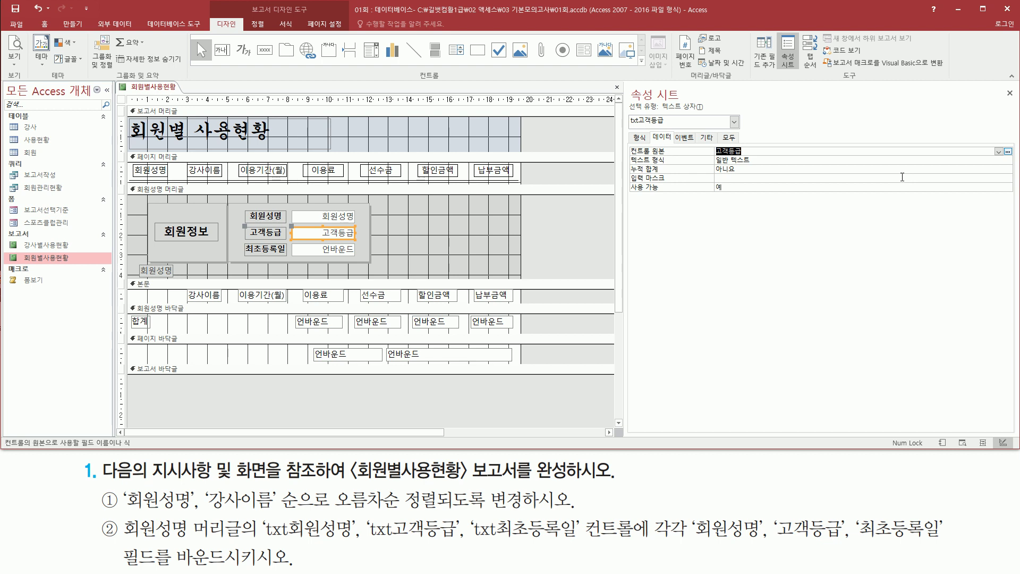
left_click(342, 248)
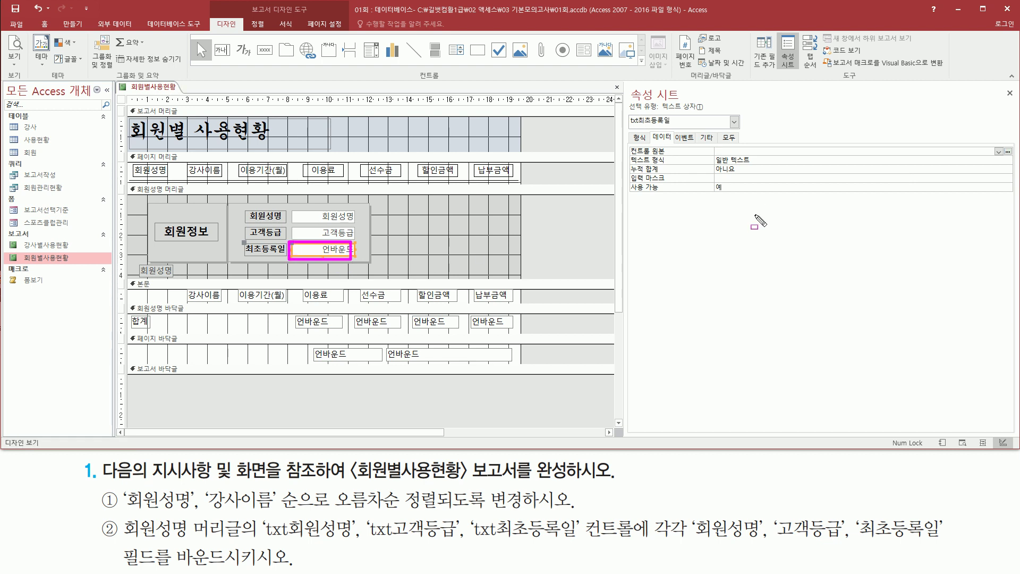
left_click(999, 152)
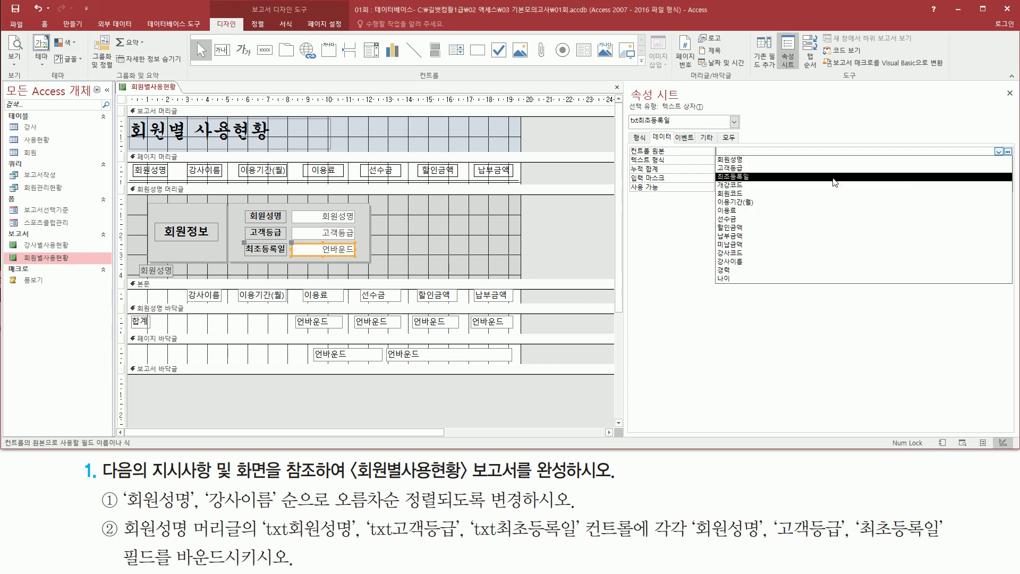
left_click(833, 178)
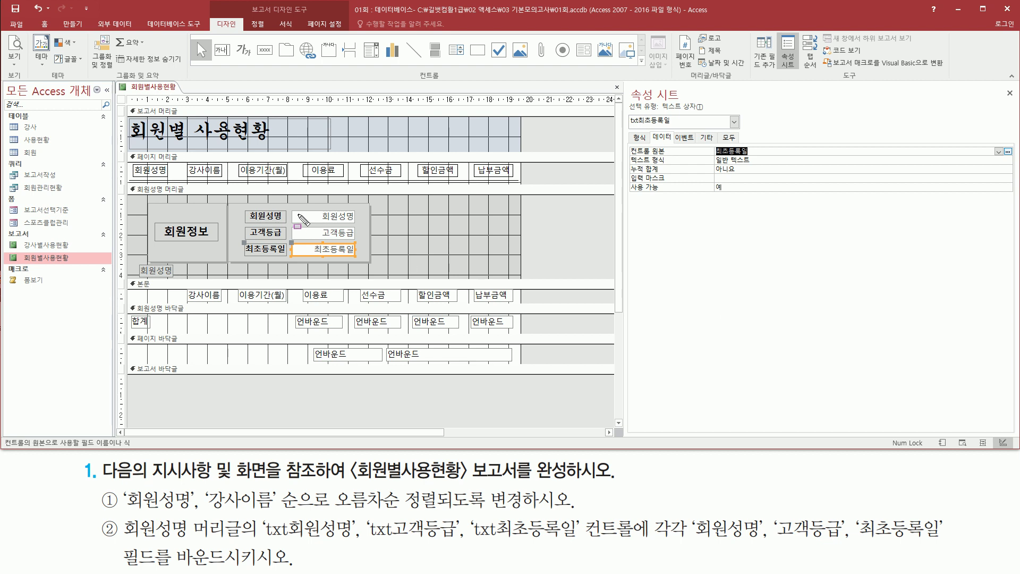
Open the 회원별사용현황 report in Print Preview and check the member details in the 회원성명 headers.
left_click_drag(292, 209, 359, 257)
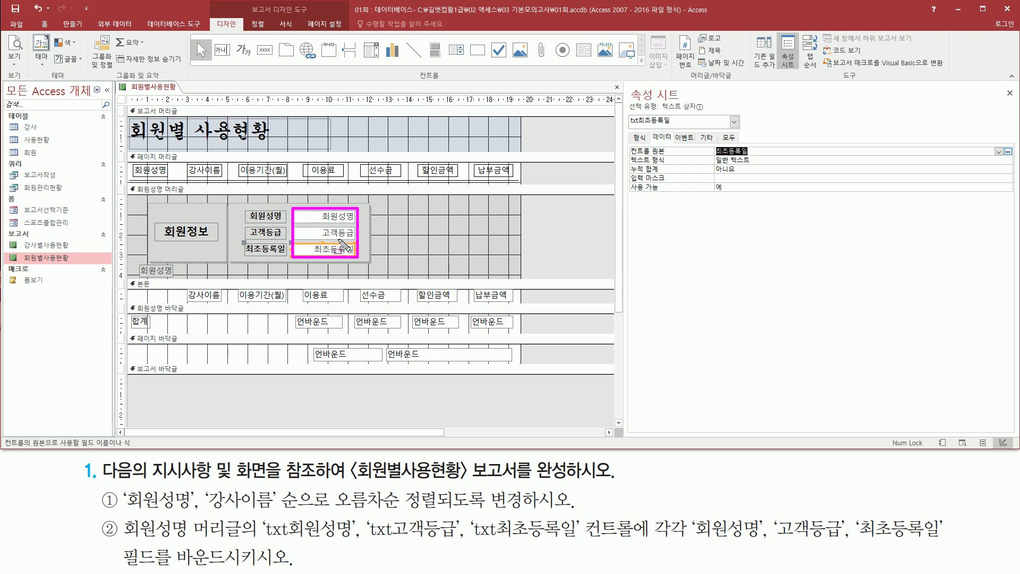
left_click_drag(130, 81, 177, 95)
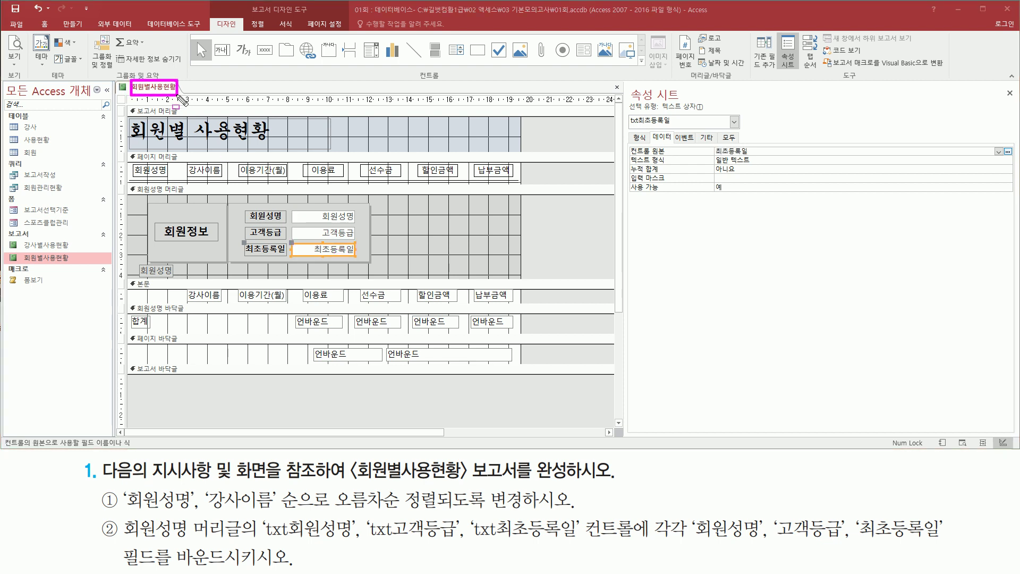
right_click(162, 89)
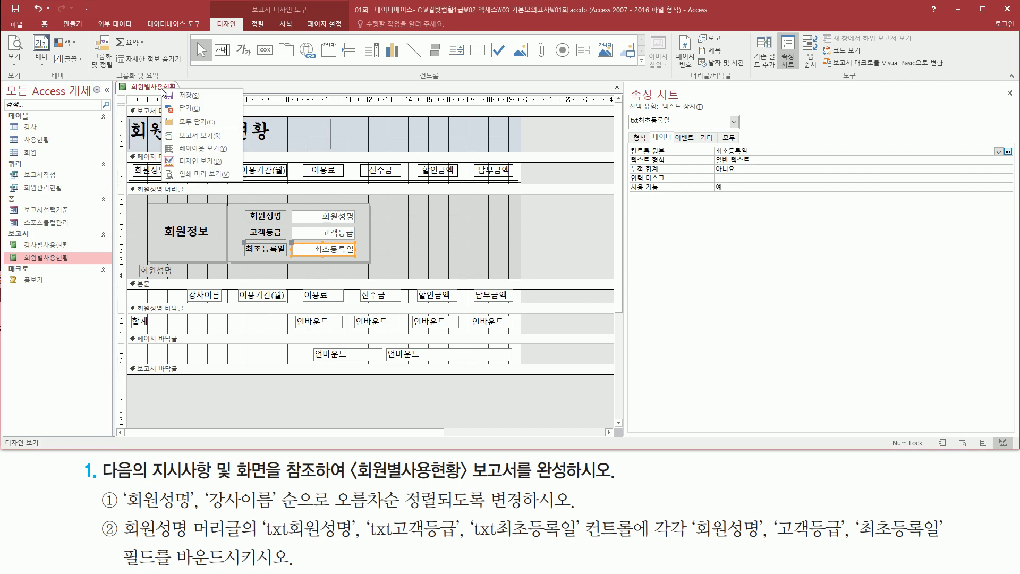
left_click(193, 174)
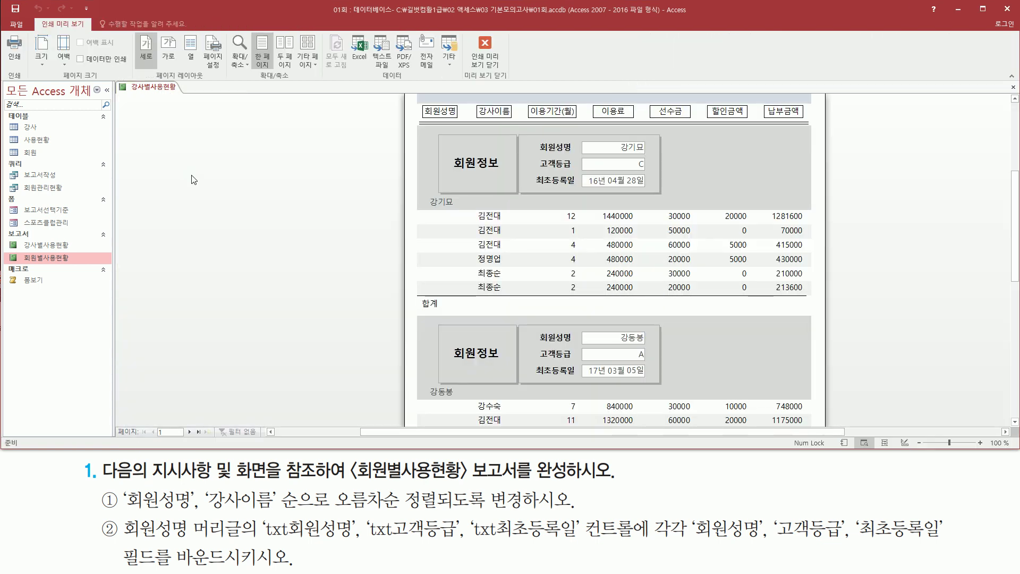
mouse_move(580, 137)
left_mouse_down()
mouse_move(614, 178)
mouse_move(650, 189)
left_mouse_up()
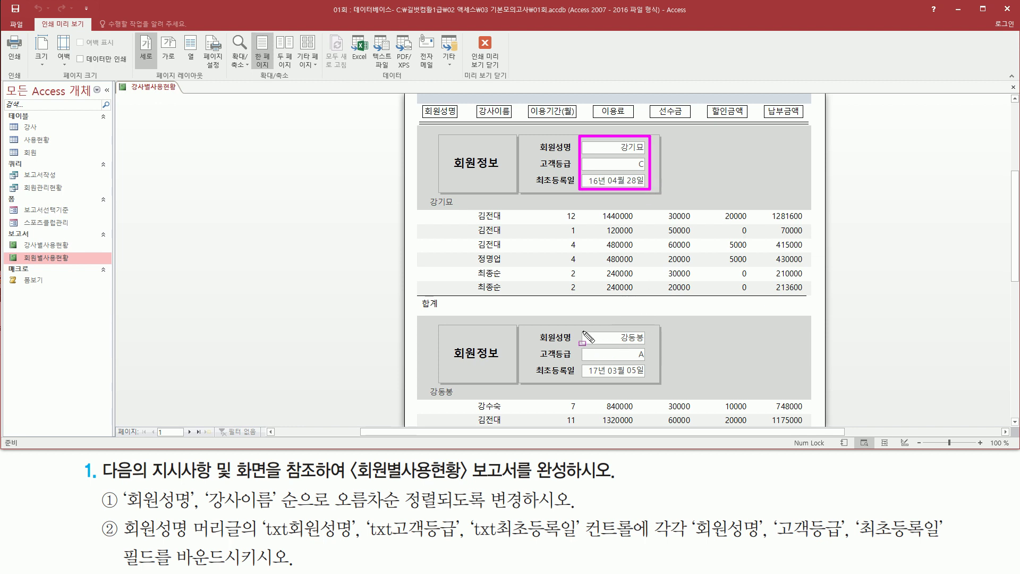
mouse_move(580, 328)
left_mouse_down()
mouse_move(581, 379)
mouse_move(654, 369)
mouse_move(654, 328)
mouse_move(579, 328)
left_mouse_up()
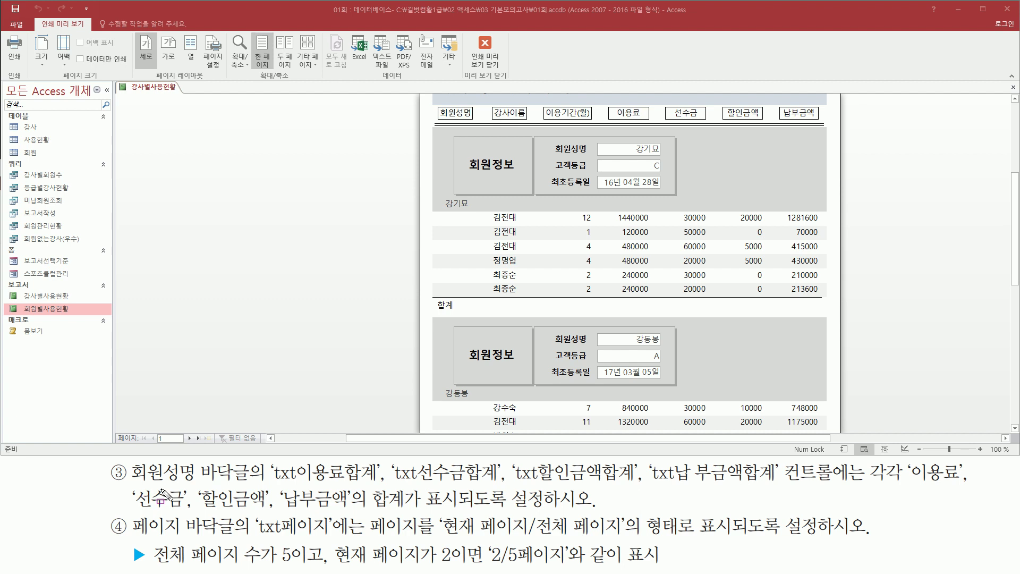
Read the requirement for the sums in the 회원성명 footer's txt이용료합계, txt선수금합계, txt할인금액합계 and txt납부금액합계 controls.
left_click_drag(127, 485, 780, 485)
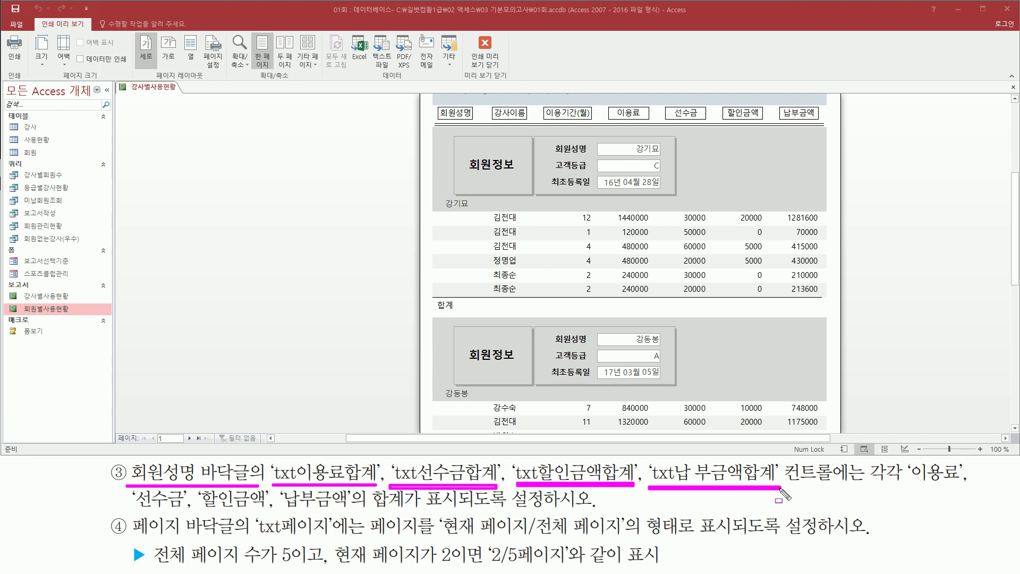
left_click_drag(910, 486, 973, 485)
left_click_drag(134, 508, 592, 514)
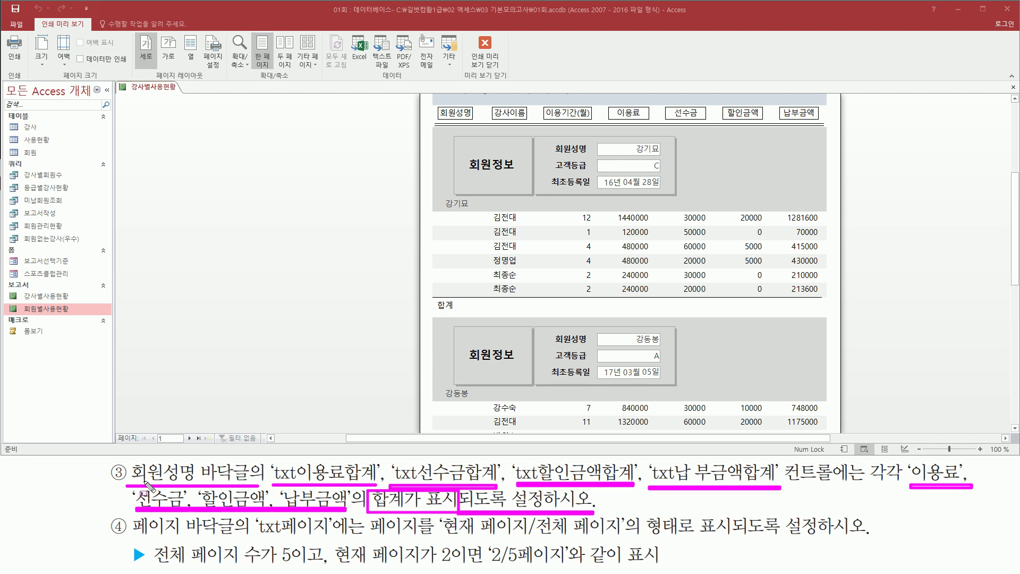
Compare the previewed 합계 row with the 이용료, 선수금, 할인금액 and 납부금액 columns it has to total.
left_click_drag(431, 295, 832, 319)
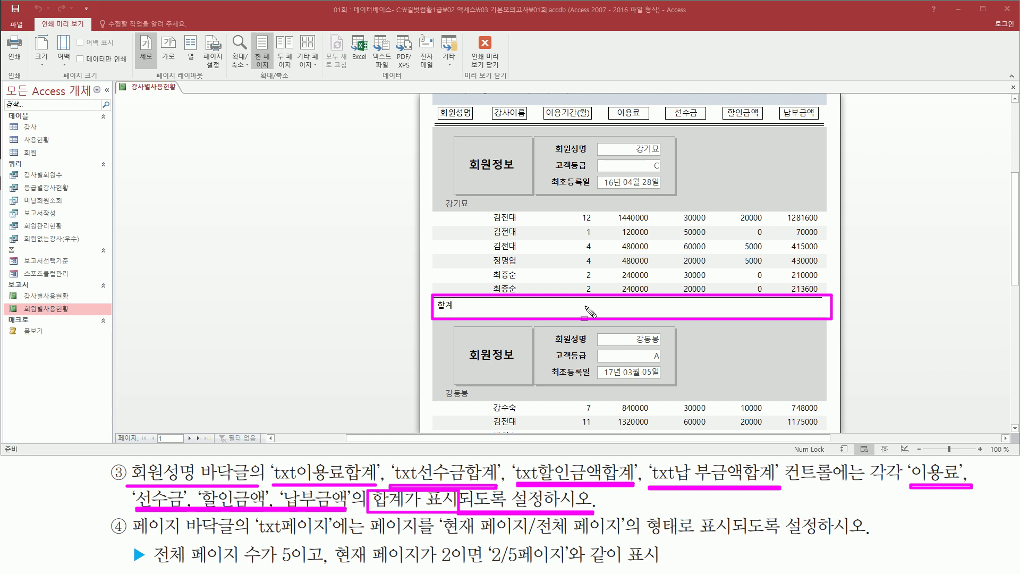
left_click_drag(614, 301, 652, 316)
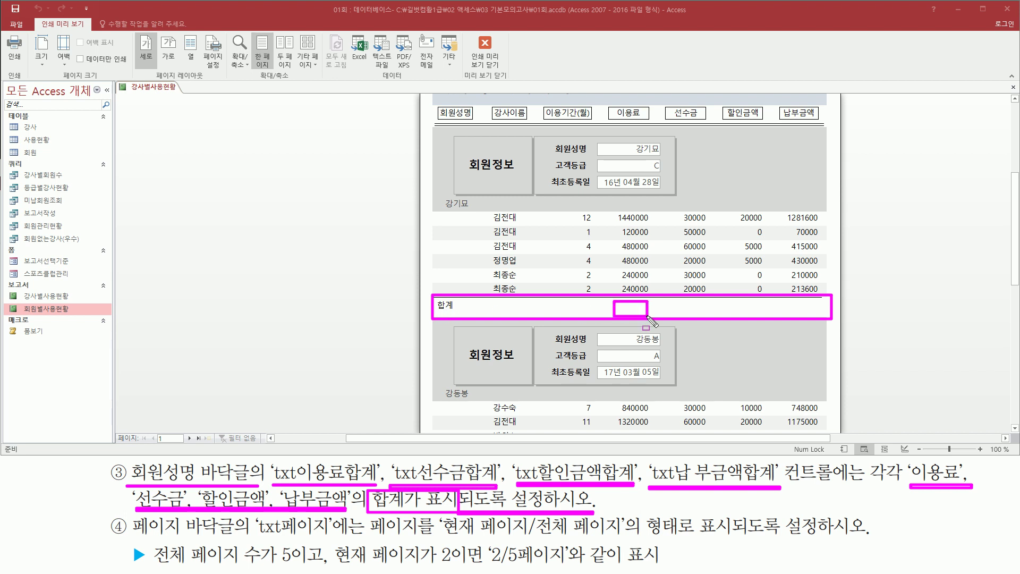
left_click_drag(610, 105, 639, 123)
left_click_drag(681, 300, 711, 314)
left_click_drag(668, 104, 710, 123)
mouse_move(735, 301)
left_mouse_down()
mouse_move(735, 317)
mouse_move(770, 310)
left_mouse_up()
left_click_drag(724, 103, 766, 119)
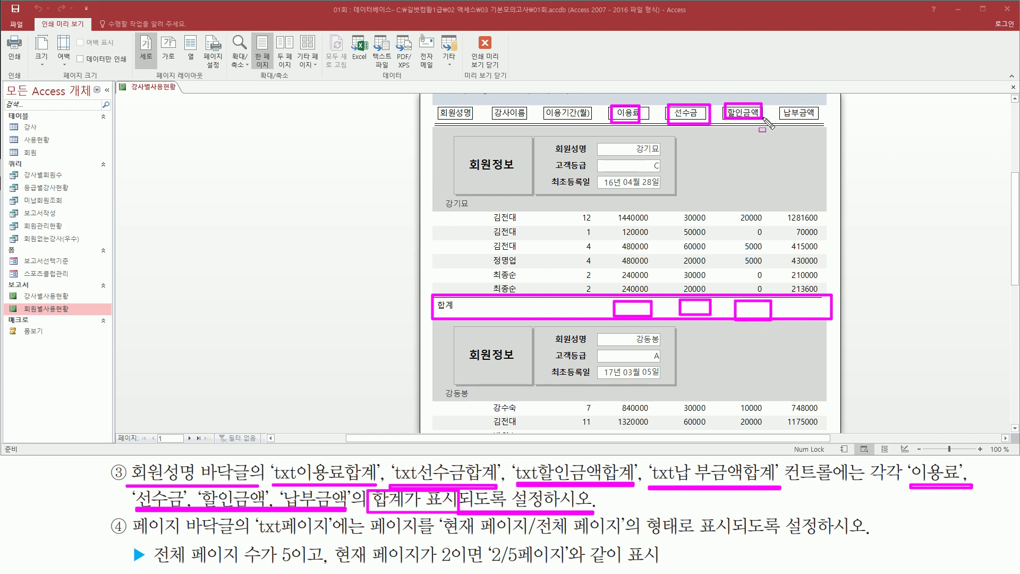
mouse_move(796, 312)
left_mouse_down()
mouse_move(832, 316)
mouse_move(797, 301)
left_mouse_up()
mouse_move(797, 102)
left_mouse_down()
mouse_move(774, 113)
mouse_move(818, 134)
left_mouse_up()
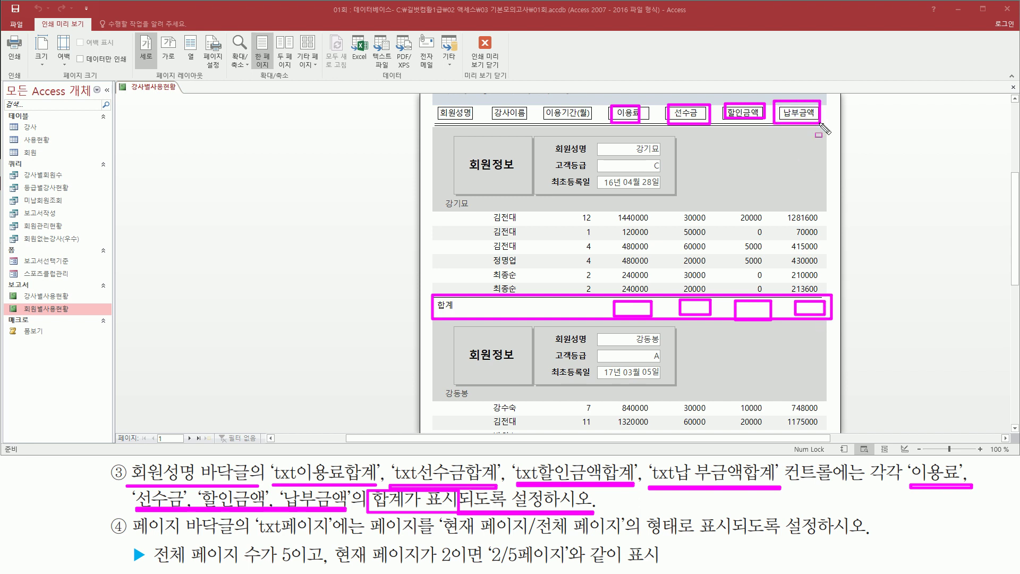
mouse_move(617, 206)
left_mouse_down()
mouse_move(617, 228)
mouse_move(659, 287)
left_mouse_up()
left_click_drag(682, 201, 711, 287)
left_click_drag(741, 209, 769, 294)
mouse_move(789, 209)
left_mouse_down()
mouse_move(818, 303)
mouse_move(824, 296)
left_mouse_up()
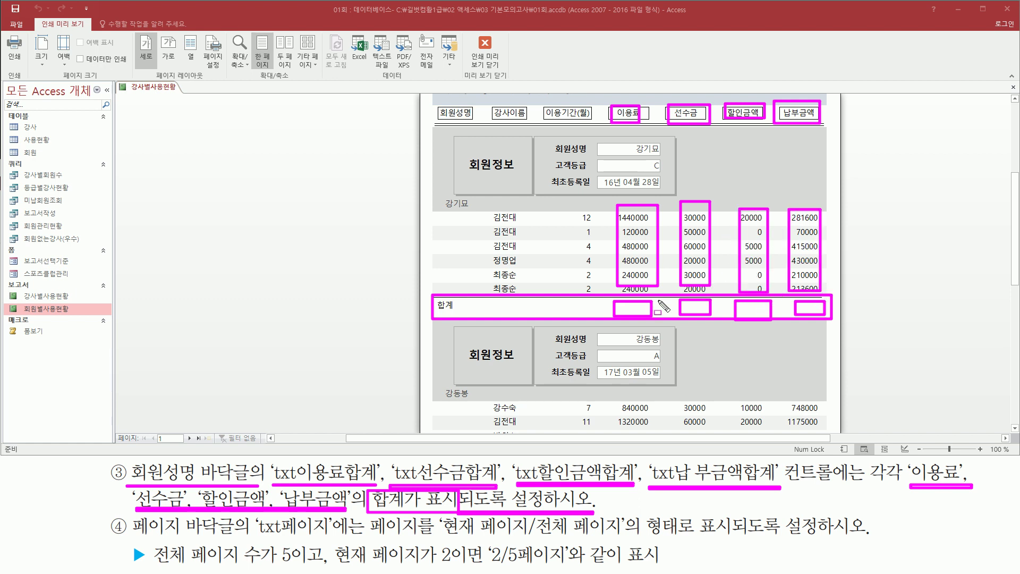
Return the report to Design View and locate the four unbound text boxes in the 회원성명 footer.
key("Escape")
right_click(361, 159)
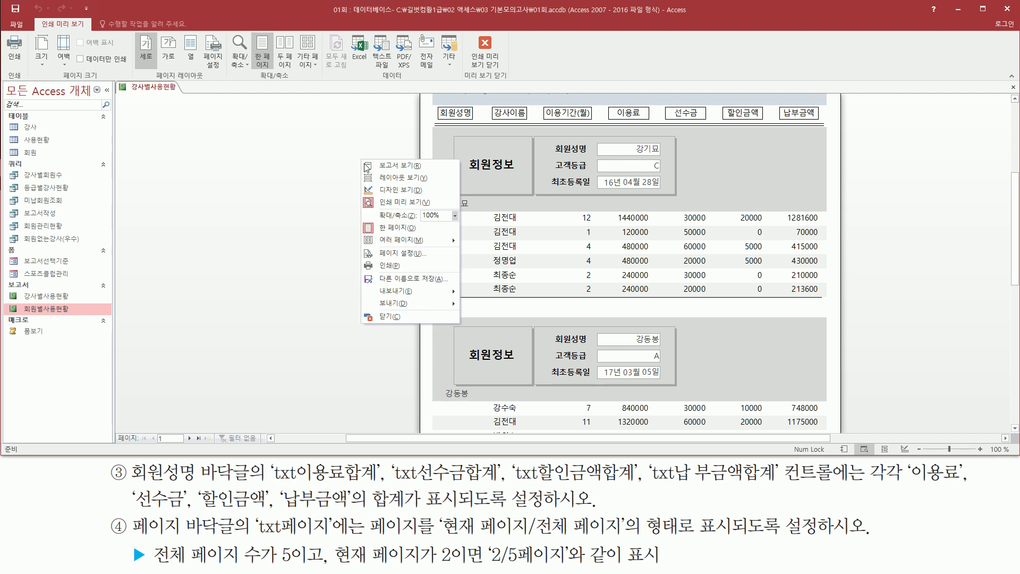
left_click(390, 191)
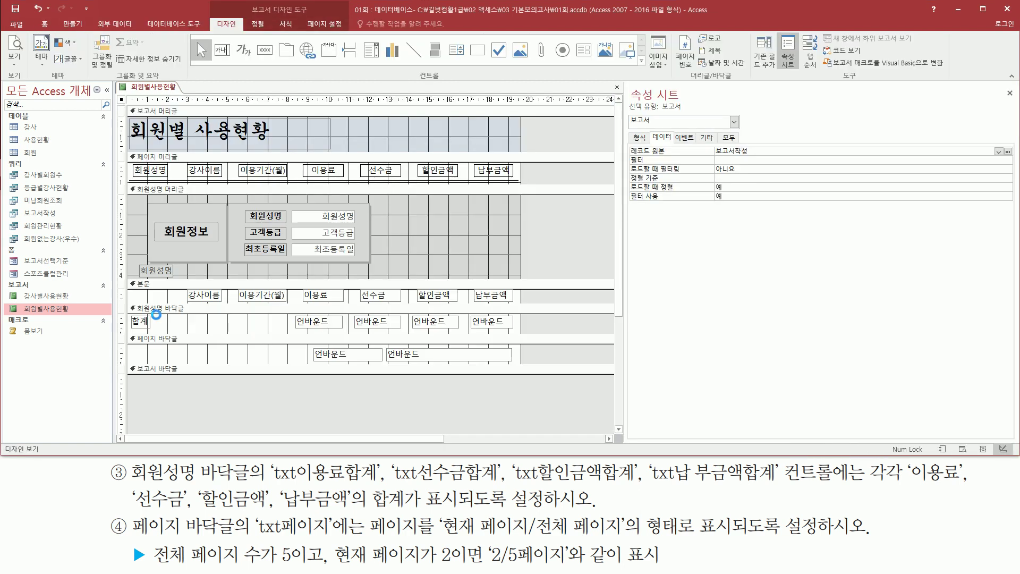
mouse_move(129, 301)
left_mouse_down()
mouse_move(177, 325)
mouse_move(539, 347)
left_mouse_up()
left_click_drag(285, 333, 534, 338)
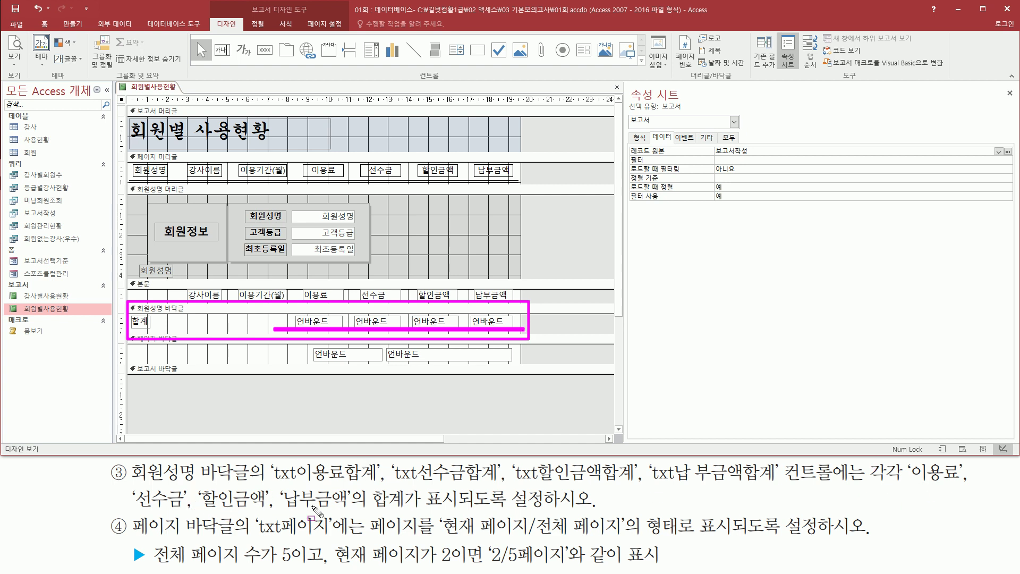
mouse_move(365, 485)
left_mouse_down()
mouse_move(405, 512)
mouse_move(468, 509)
left_mouse_up()
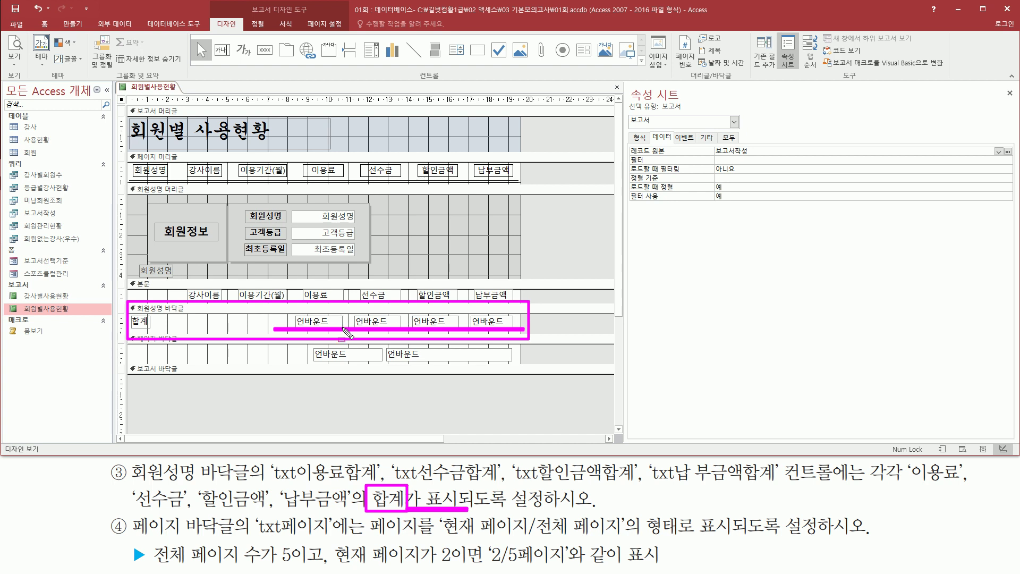
Select the first and second unbound text boxes in the 회원성명 footer in turn and check their control names.
key("Escape")
left_click(342, 326)
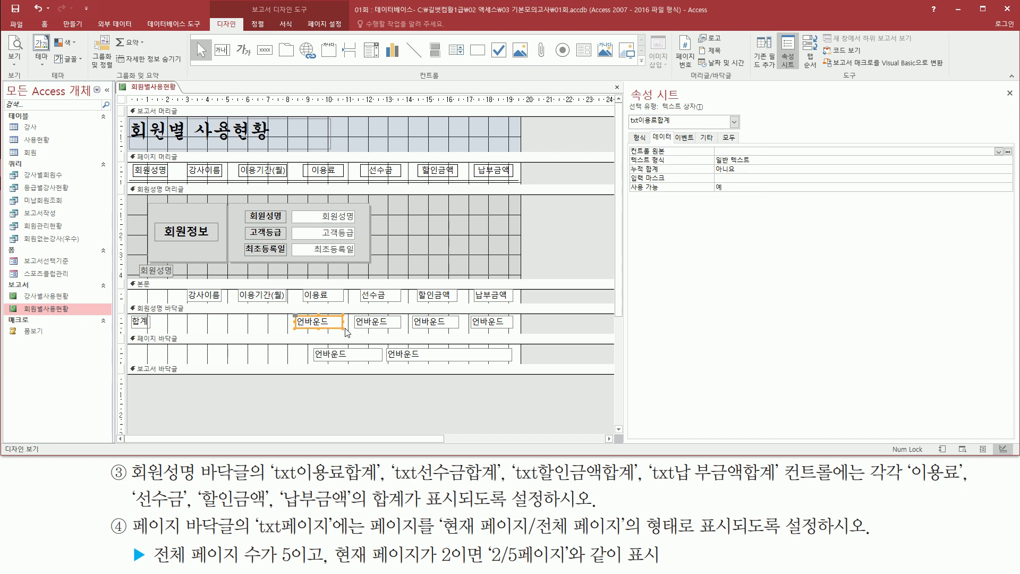
mouse_move(624, 109)
left_mouse_down()
mouse_move(625, 127)
mouse_move(684, 128)
left_mouse_up()
key("Escape")
left_click(377, 322)
left_click_drag(625, 112, 678, 128)
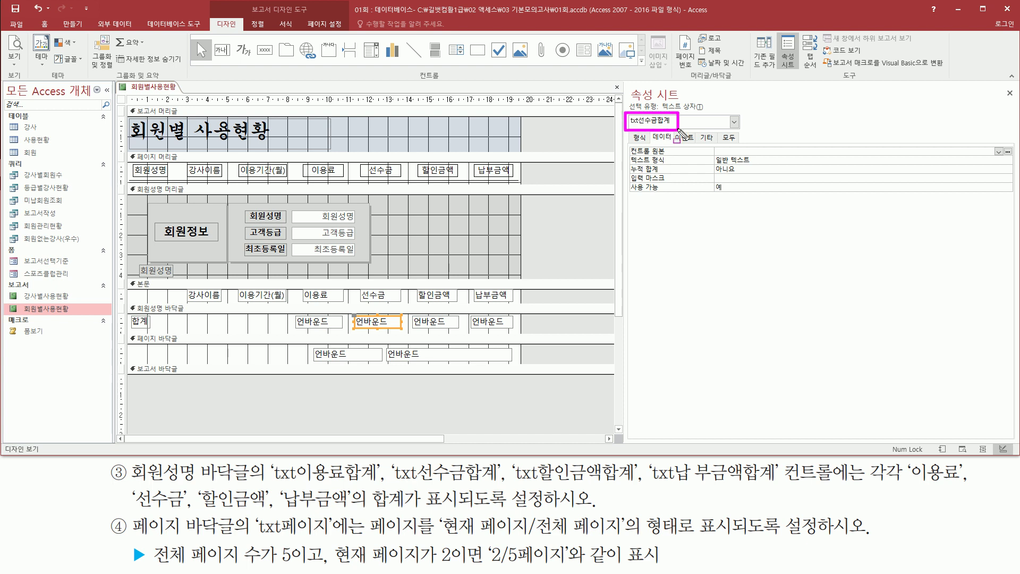
Check the control names of the third and fourth unbound text boxes in the 회원성명 footer.
key("Escape")
left_click(433, 322)
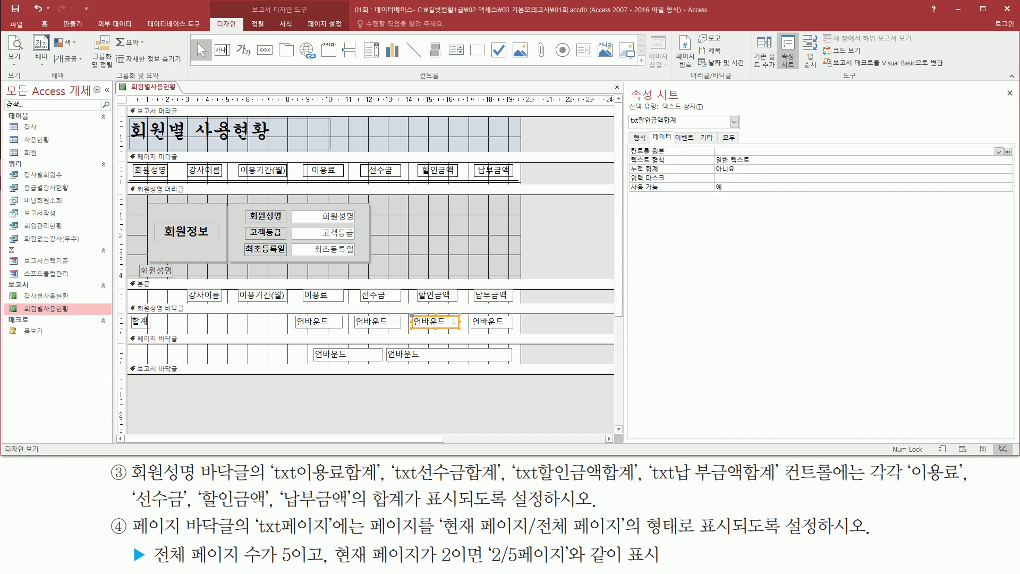
mouse_move(626, 111)
left_mouse_down()
mouse_move(644, 126)
mouse_move(685, 128)
left_mouse_up()
key("Escape")
left_click(486, 324)
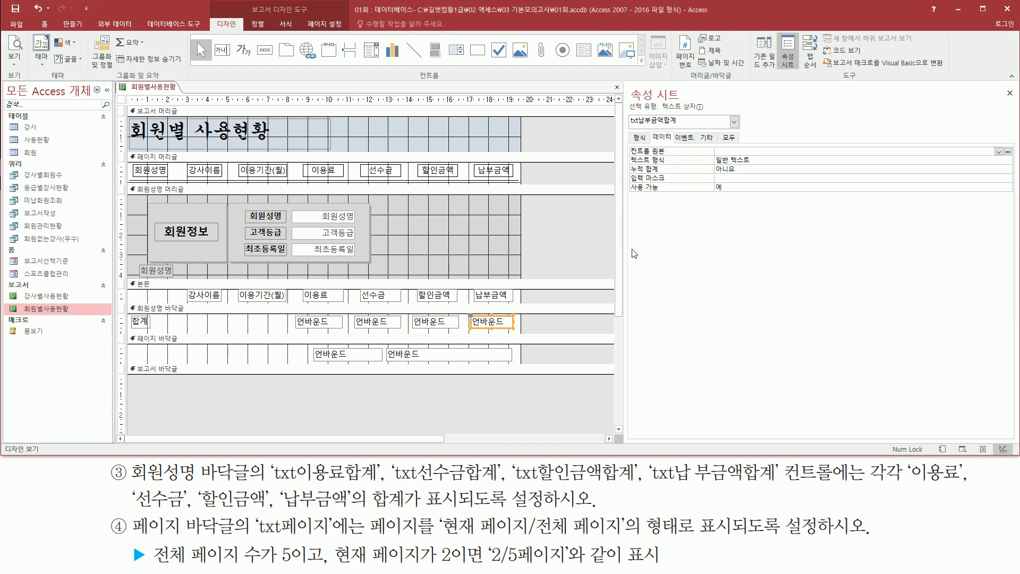
mouse_move(626, 112)
left_mouse_down()
mouse_move(644, 127)
mouse_move(687, 130)
left_mouse_up()
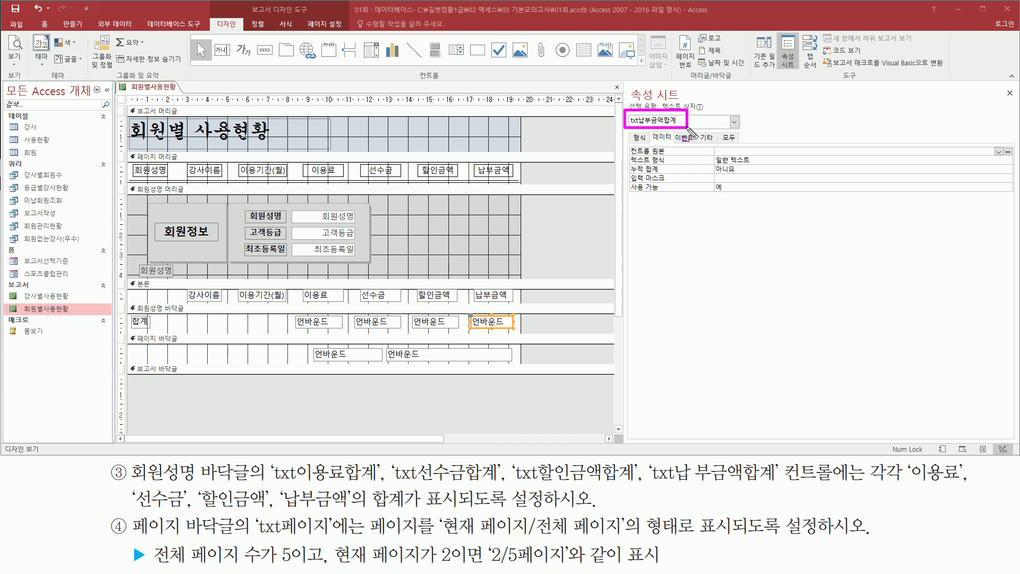
Select the first unbound text box in the 회원성명 footer and locate its Control Source property.
mouse_move(291, 309)
left_mouse_down()
mouse_move(366, 329)
mouse_move(519, 333)
left_mouse_up()
left_click(336, 323)
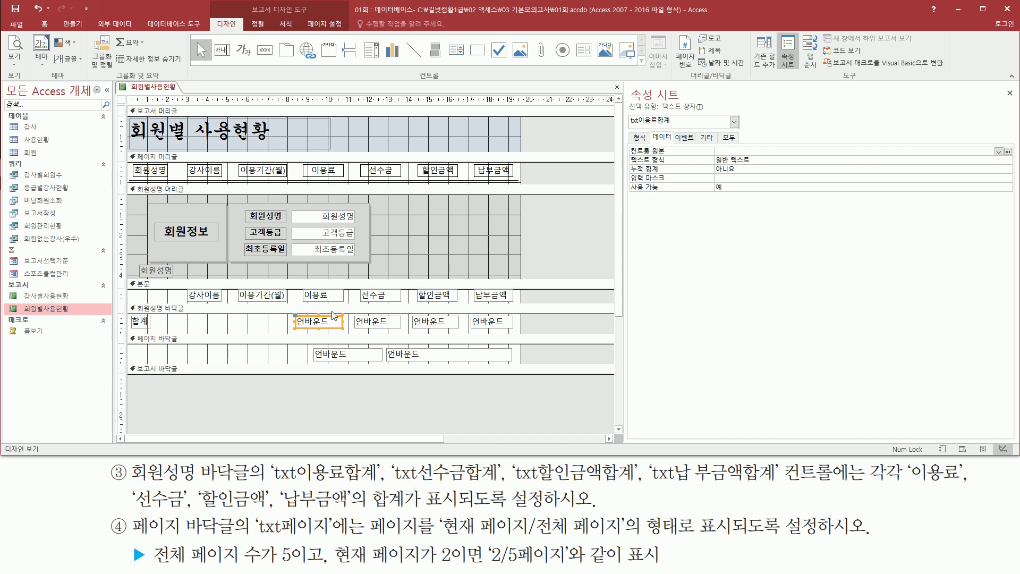
mouse_move(653, 142)
left_mouse_down()
mouse_move(670, 142)
mouse_move(671, 158)
mouse_move(870, 155)
left_mouse_up()
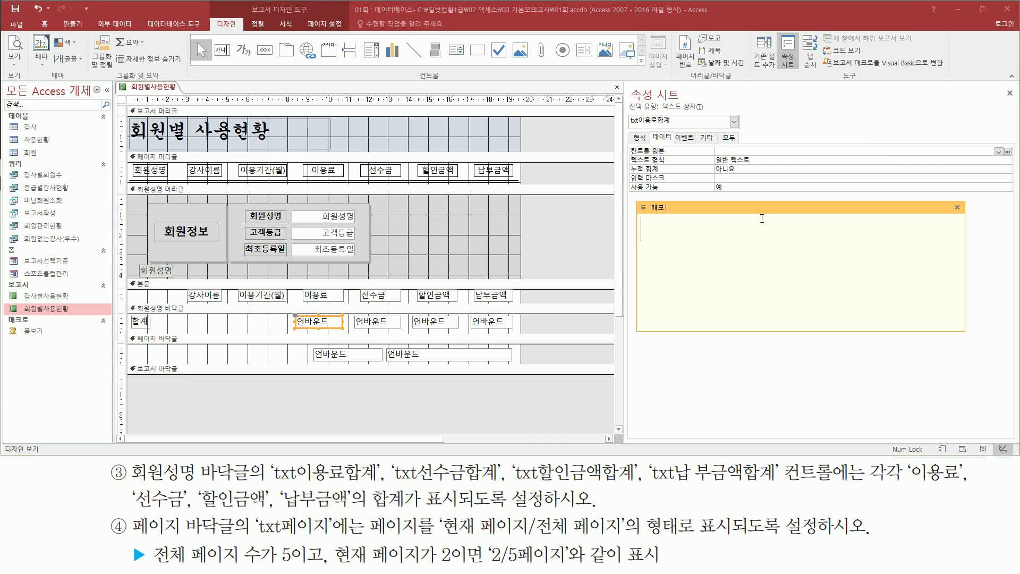
Write the expressions =sum([이용료]) and =sum([선수금]) on separate lines of the memo note.
type("=sum([이용료")
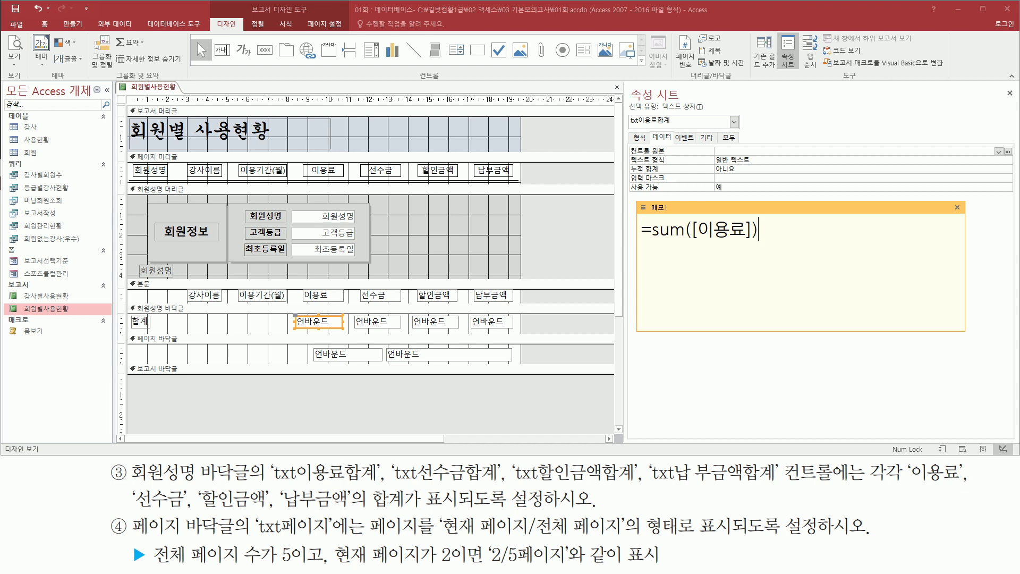
type("=")
type("sum(")
type("[선수ㄱ")
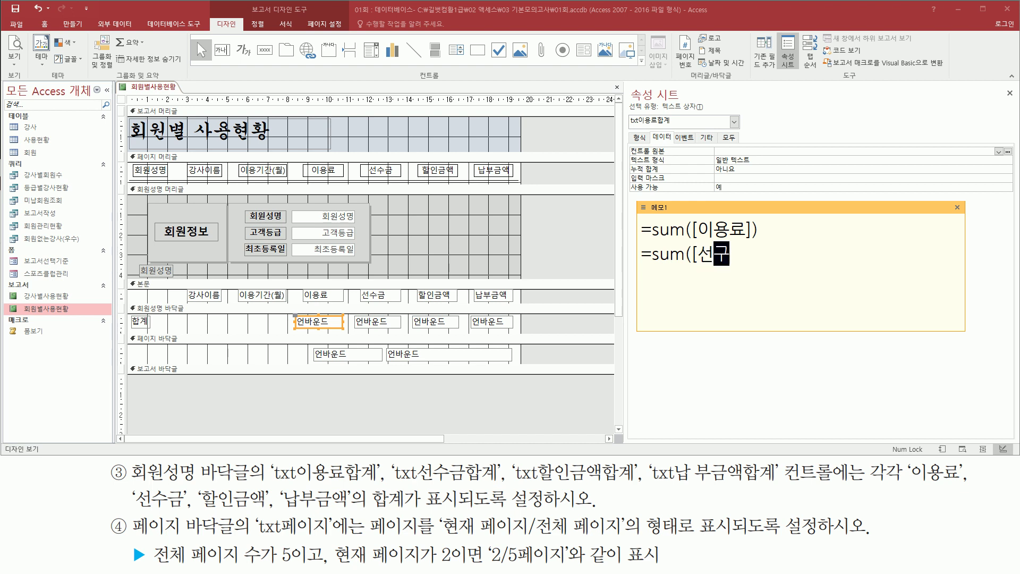
type("금]")
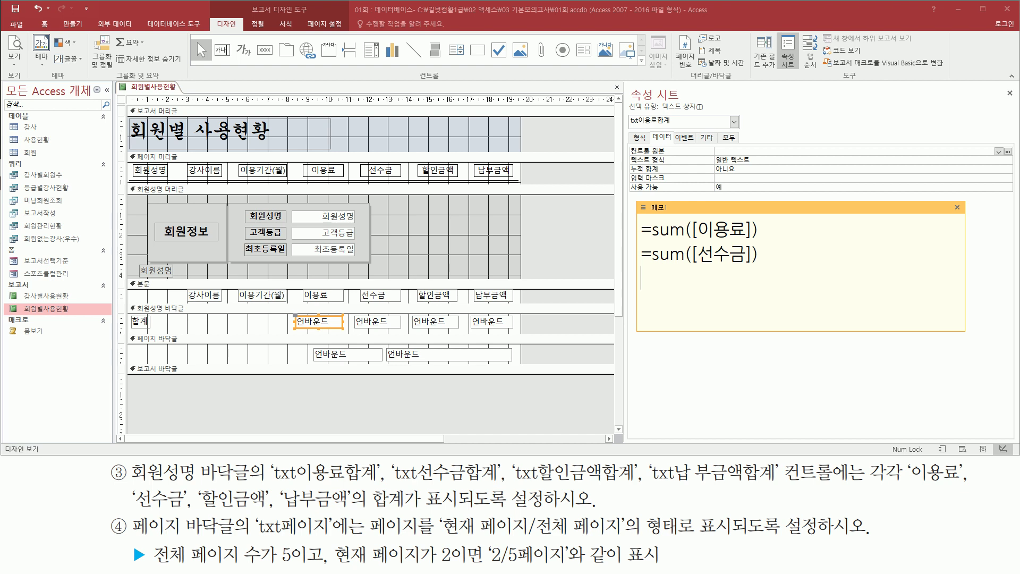
Add the expressions =sum([할인금액]) and =sum([납부금액]) to the memo note.
type("=")
type("sum")
type("([")
type("할인금ㅇ")
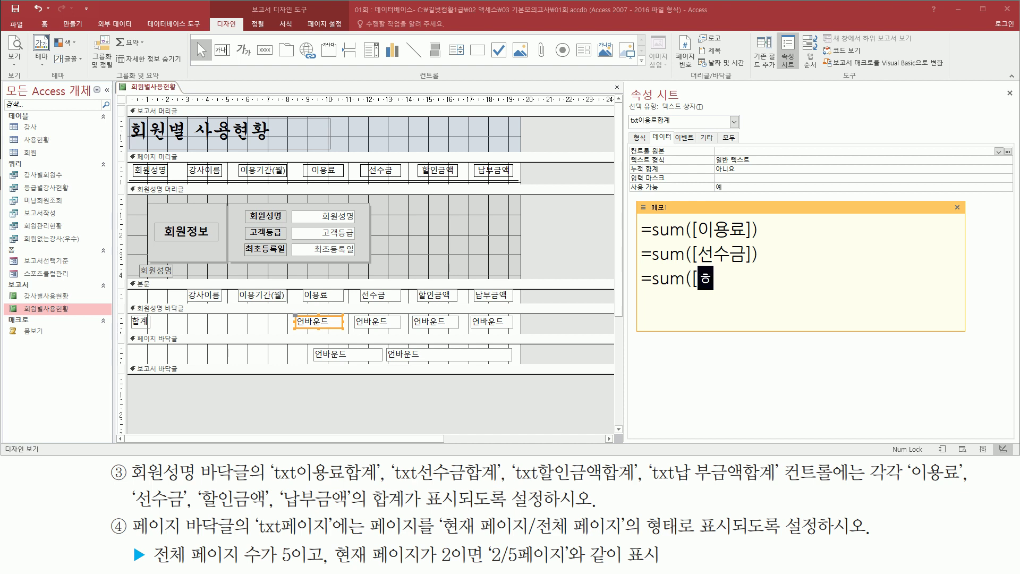
type("액]")
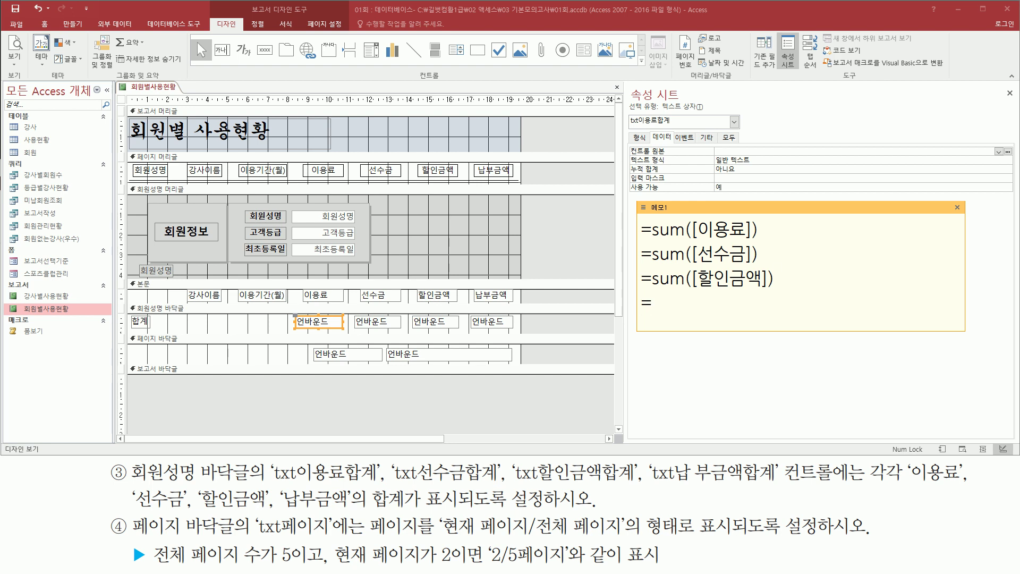
type("sum(")
type("[ㄴ")
type("납부금액")
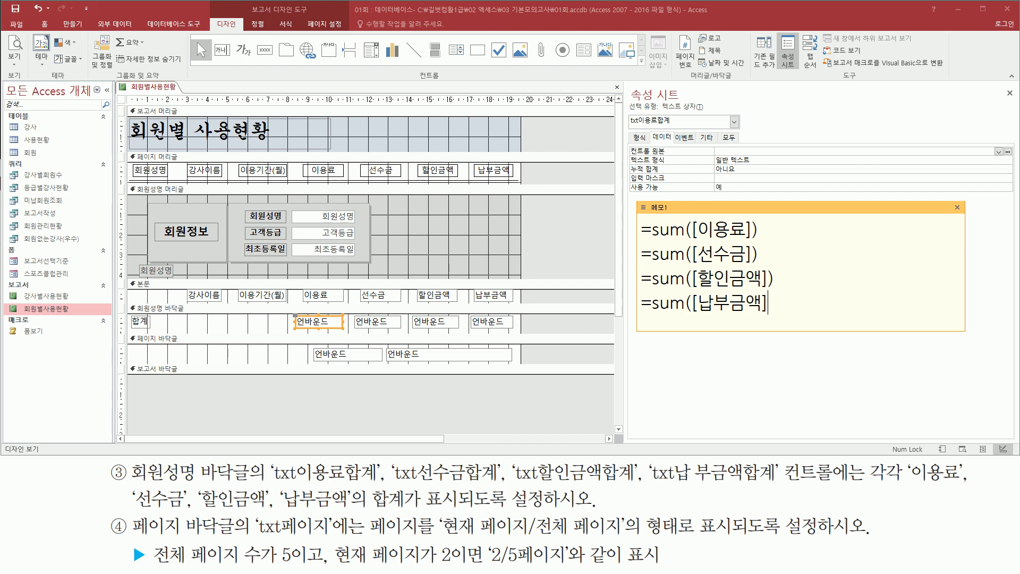
type("])")
mouse_move(636, 215)
left_mouse_down()
mouse_move(755, 319)
mouse_move(775, 319)
left_mouse_up()
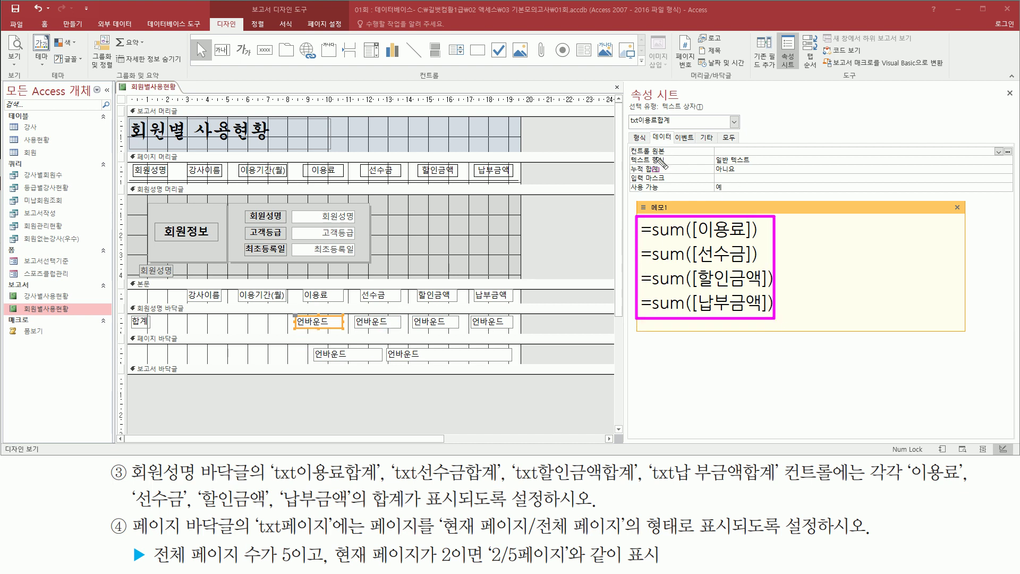
Set the Control Source of txt이용료합계 to =sum([이용료]).
mouse_move(651, 130)
left_mouse_down()
mouse_move(835, 157)
mouse_move(844, 146)
left_mouse_up()
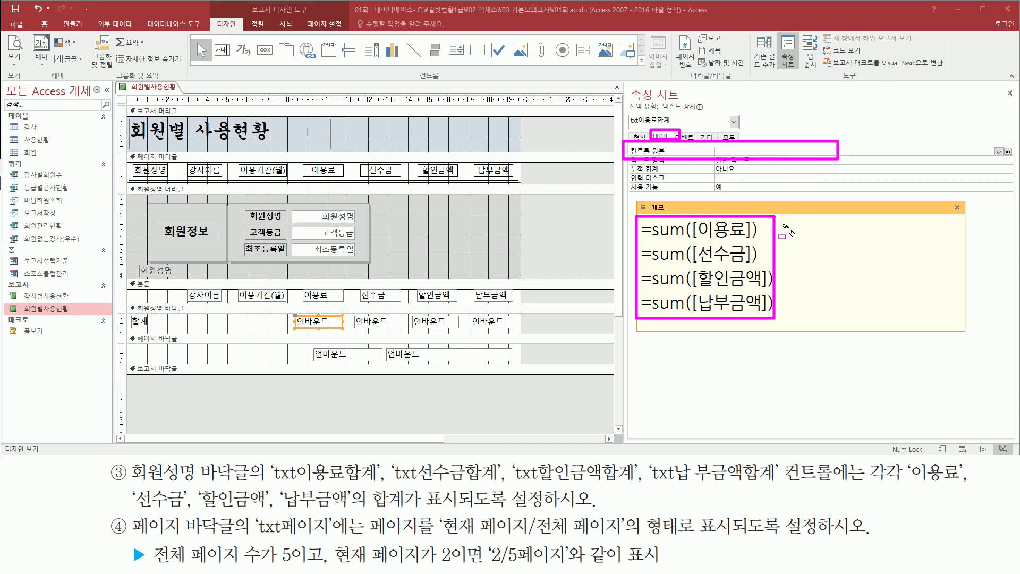
key("Escape")
type("=sum([이용료])")
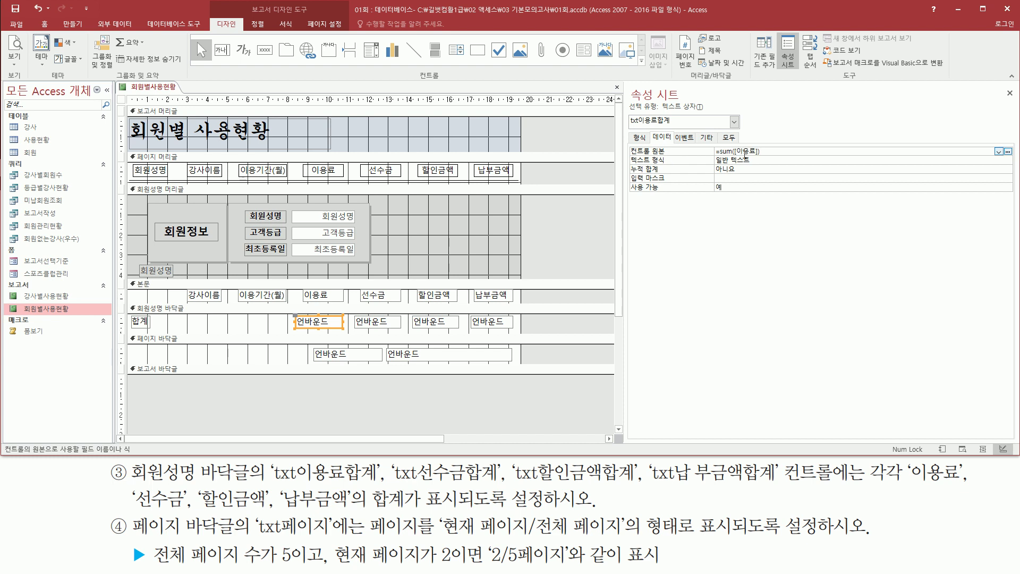
left_click_drag(714, 143, 768, 154)
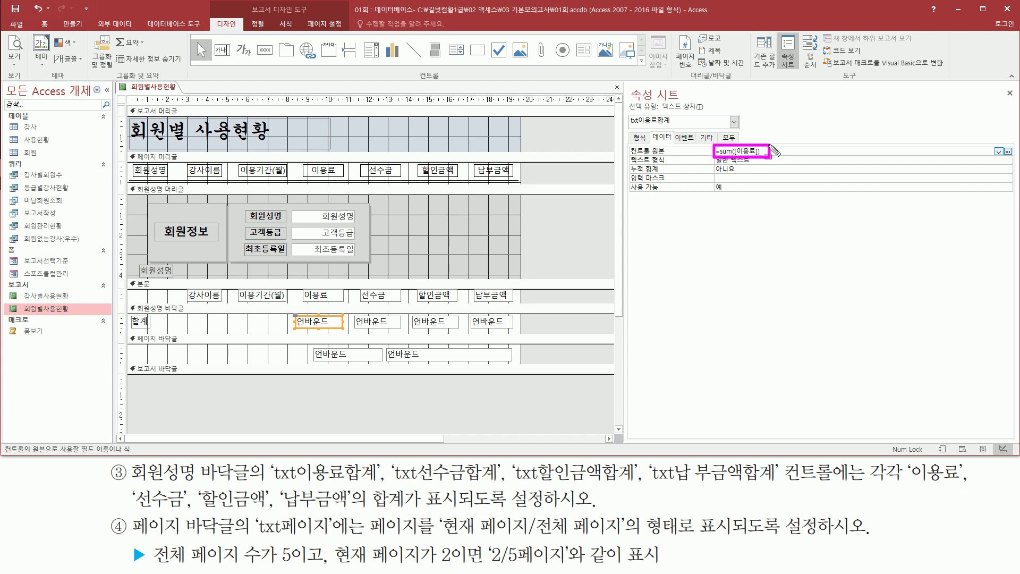
key("Escape")
Set the Control Source of txt선수금합계 in the 회원성명 footer to =sum([선수금]).
left_click(393, 326)
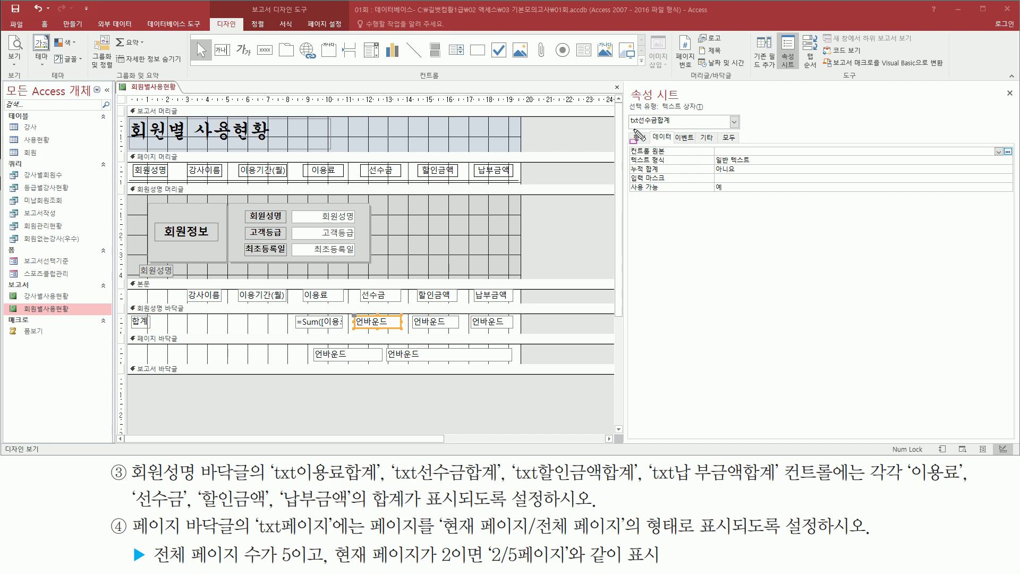
left_click_drag(629, 126, 668, 126)
left_click(758, 151)
type("=sum([선수금])")
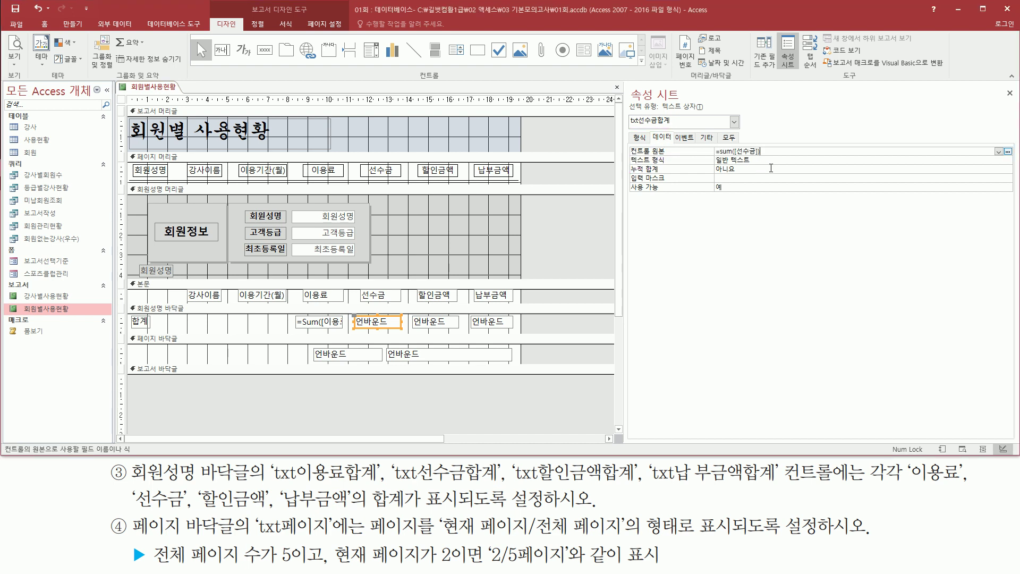
key("Return")
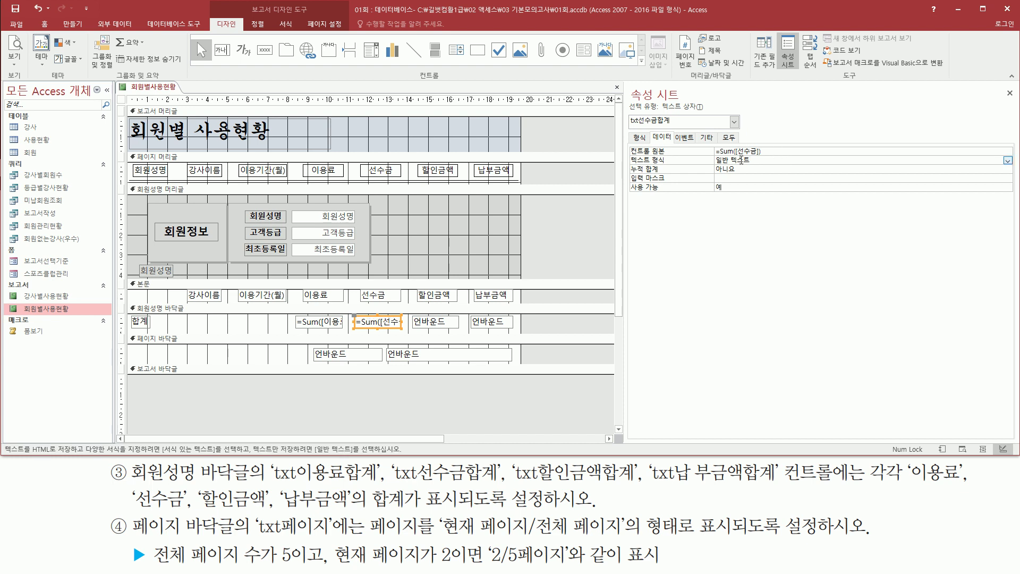
left_click_drag(628, 157, 784, 157)
Set the Control Source of txt할인금액합계 in the 회원성명 footer to =sum([할인금액]).
left_click(446, 325)
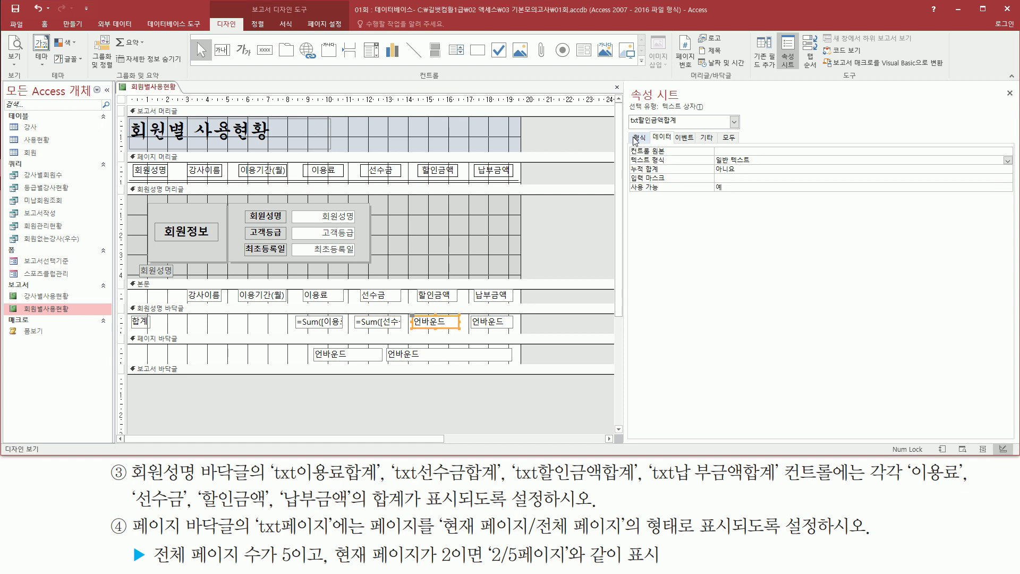
left_click_drag(627, 128, 682, 129)
key("Escape")
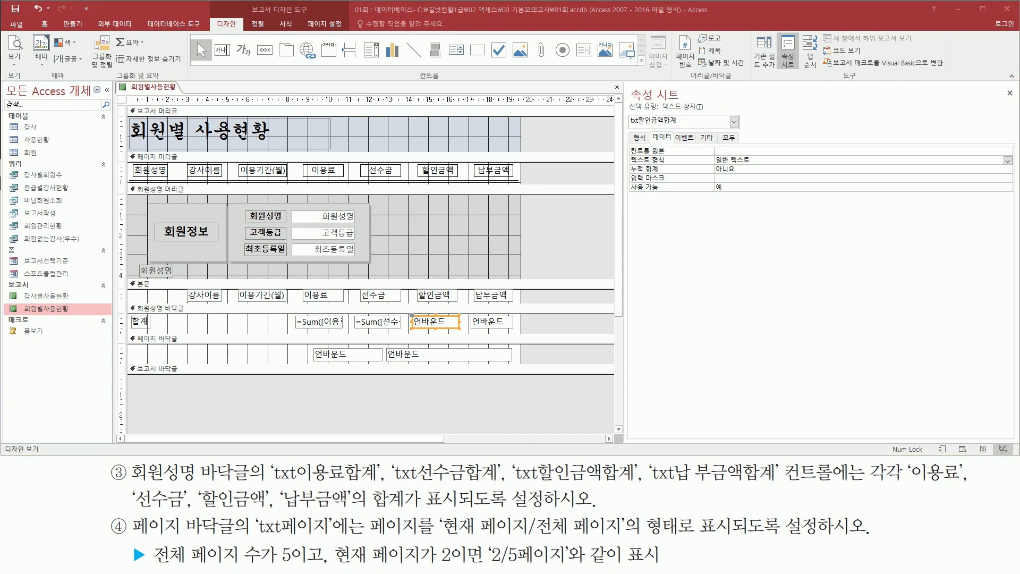
left_click(763, 149)
type("=sum([할인금액])")
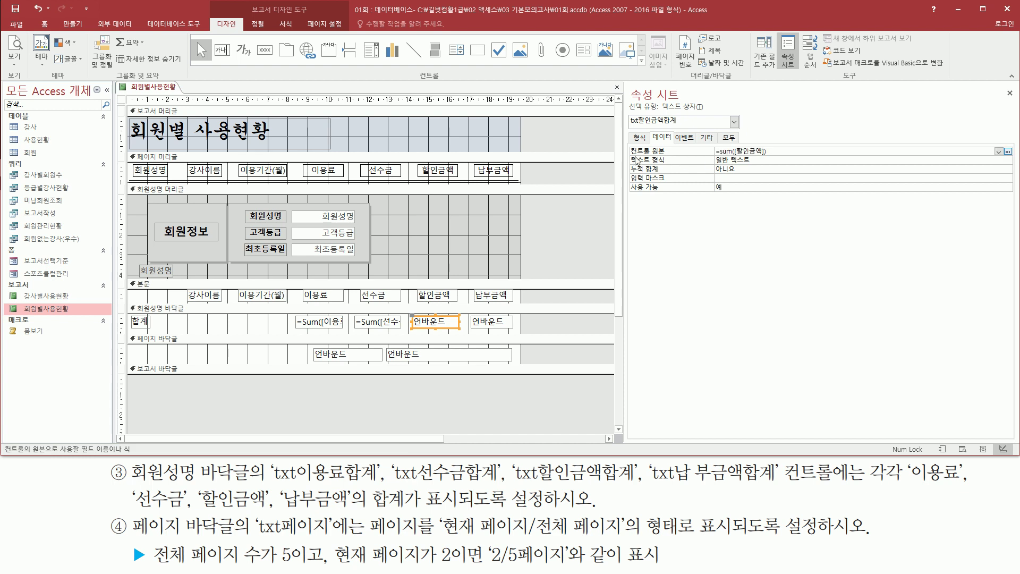
left_click_drag(627, 157, 773, 157)
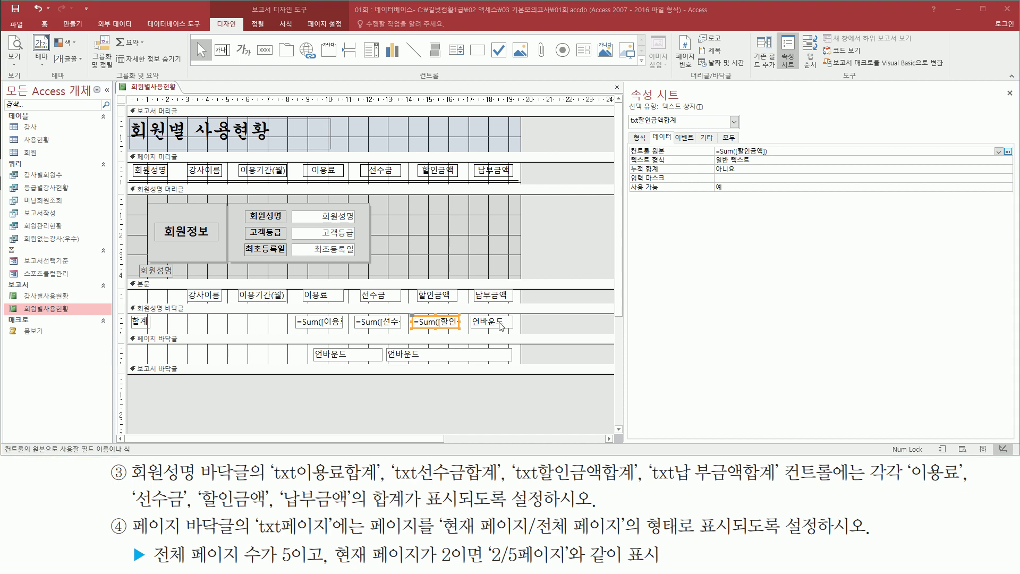
Set the Control Source of txt납부금액합계 in the 회원성명 footer to =sum([납부금액]).
left_click(506, 329)
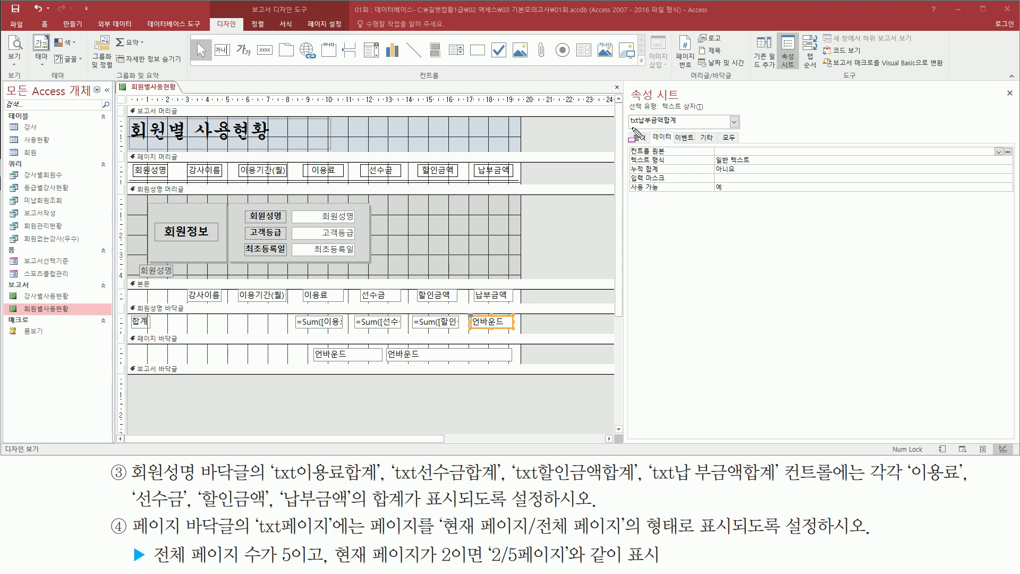
left_click_drag(630, 128, 684, 129)
left_click_drag(629, 156, 754, 157)
key("Escape")
left_click(775, 150)
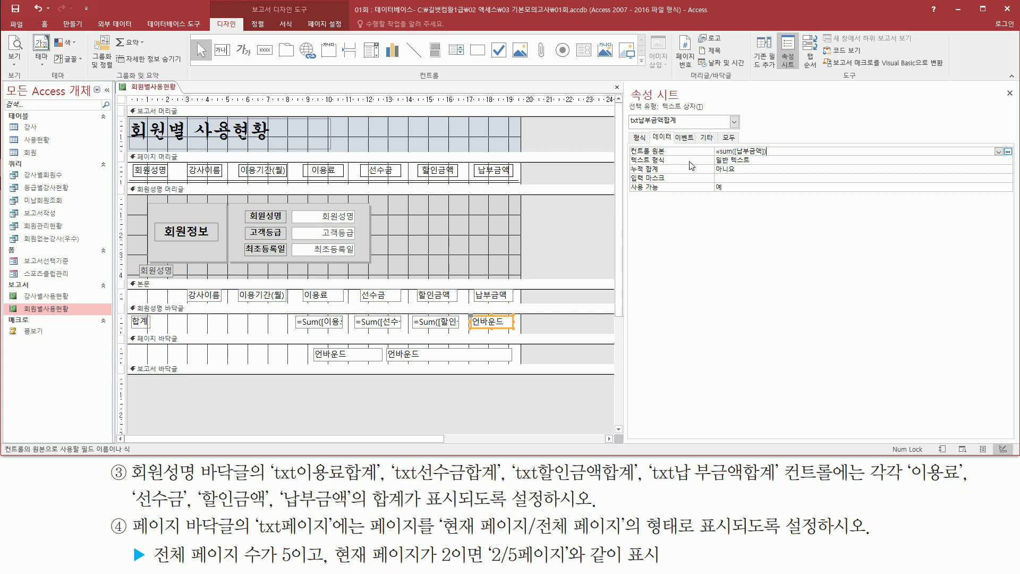
left_click(338, 328)
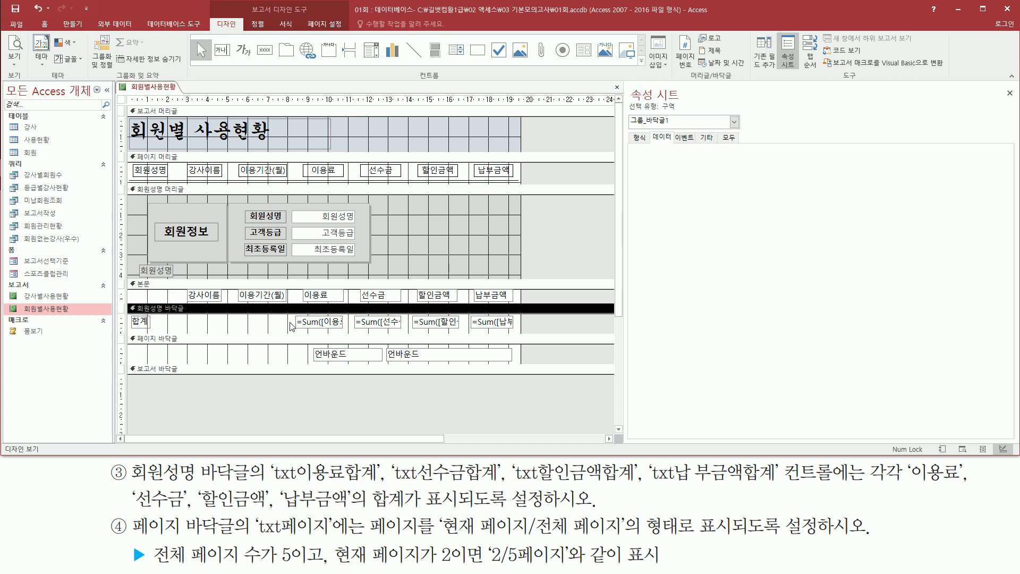
Show the report in Print Preview and check the first member group's four totals in the 합계 row.
left_click(553, 215)
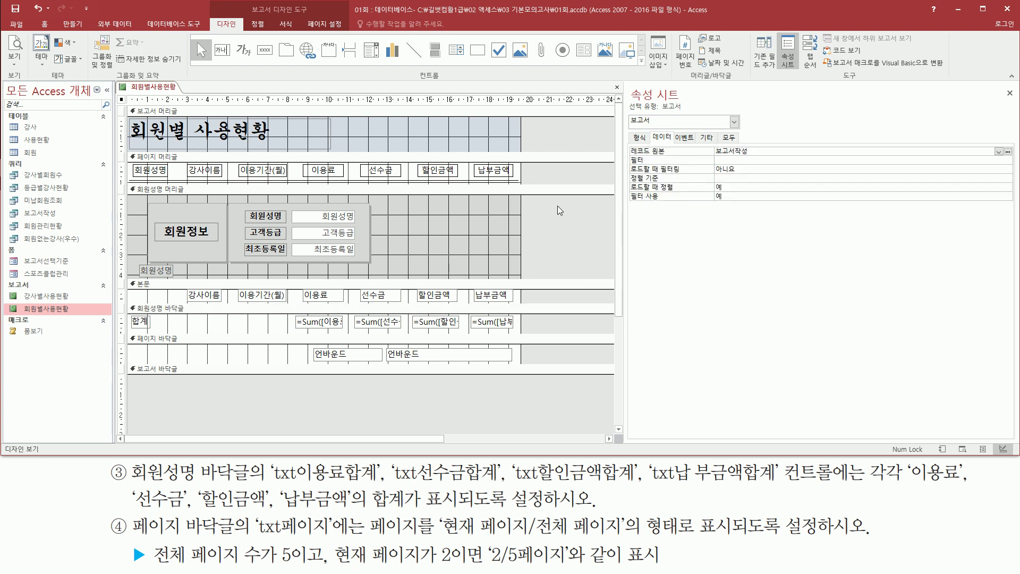
right_click(558, 207)
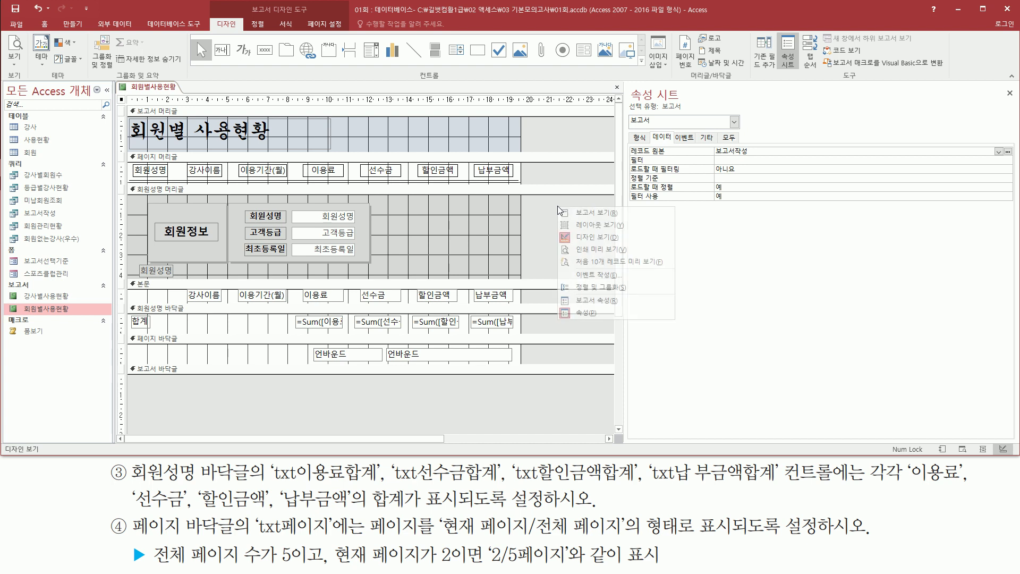
left_click(593, 251)
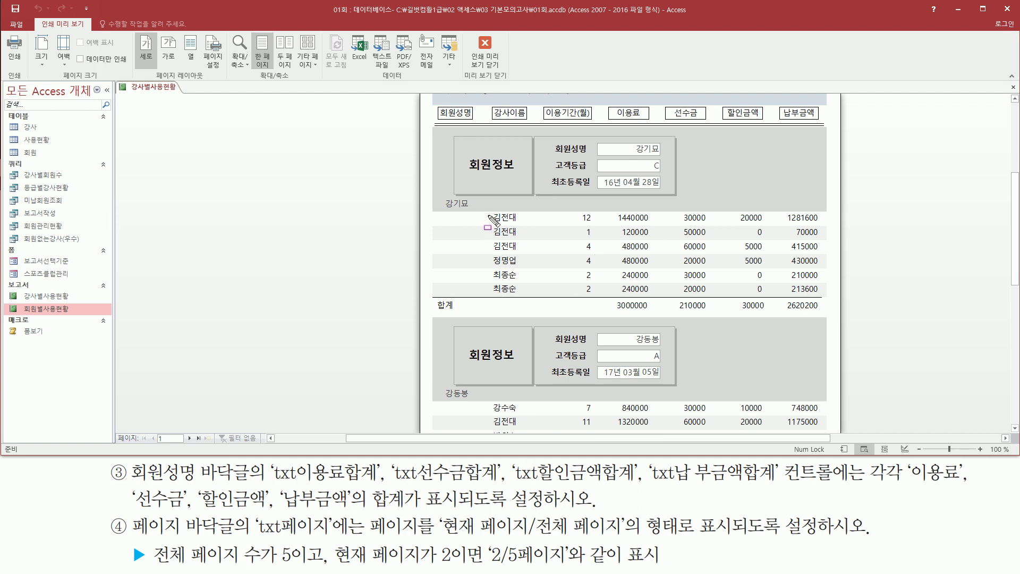
mouse_move(603, 296)
left_mouse_down()
mouse_move(620, 317)
mouse_move(828, 317)
left_mouse_up()
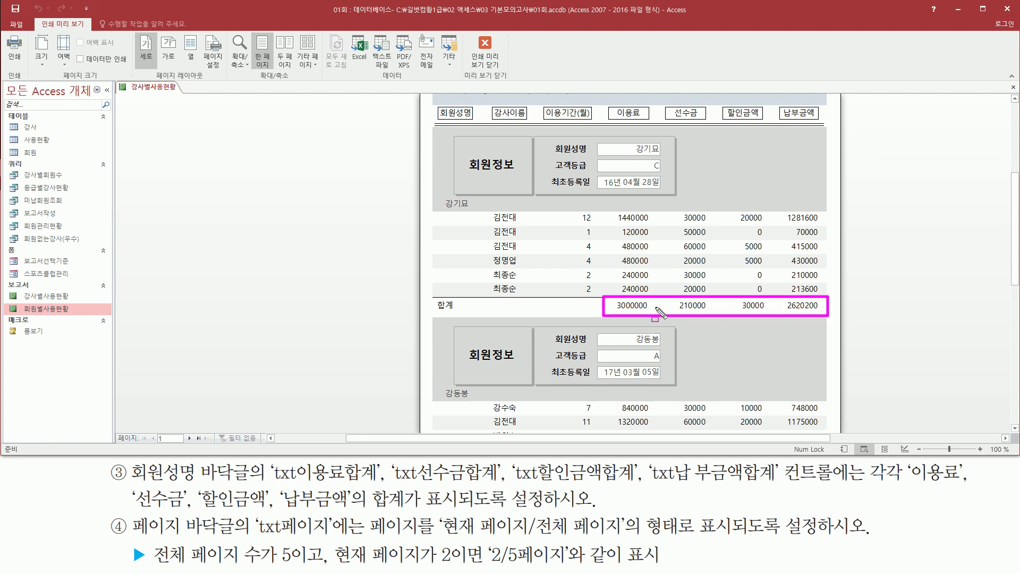
mouse_move(423, 134)
left_mouse_down()
mouse_move(641, 235)
mouse_move(714, 207)
left_mouse_up()
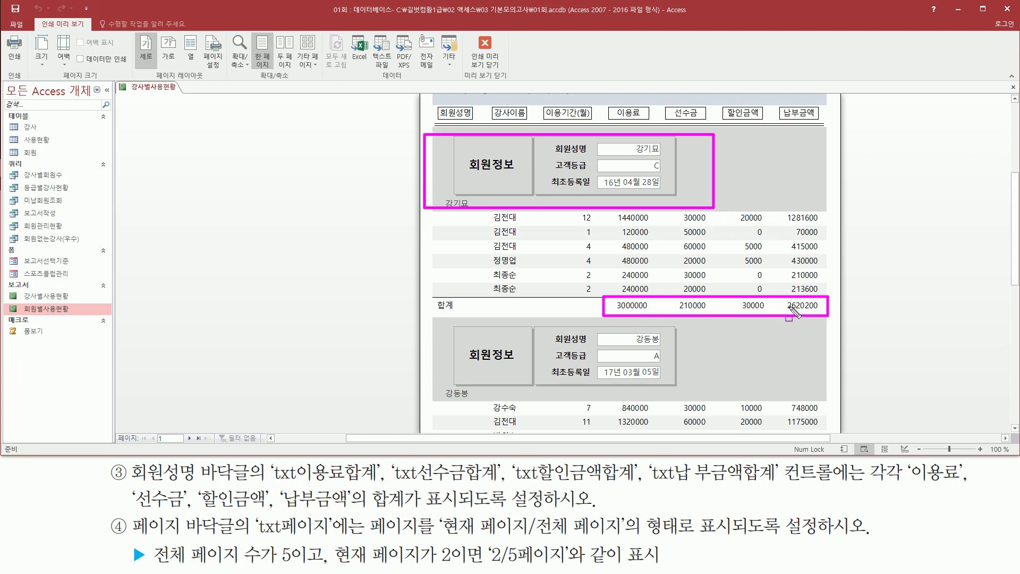
key("Escape")
Check the second member group's totals in the 합계 row of the preview.
scroll(795, 312, "down", 2)
scroll(794, 312, "down", 1)
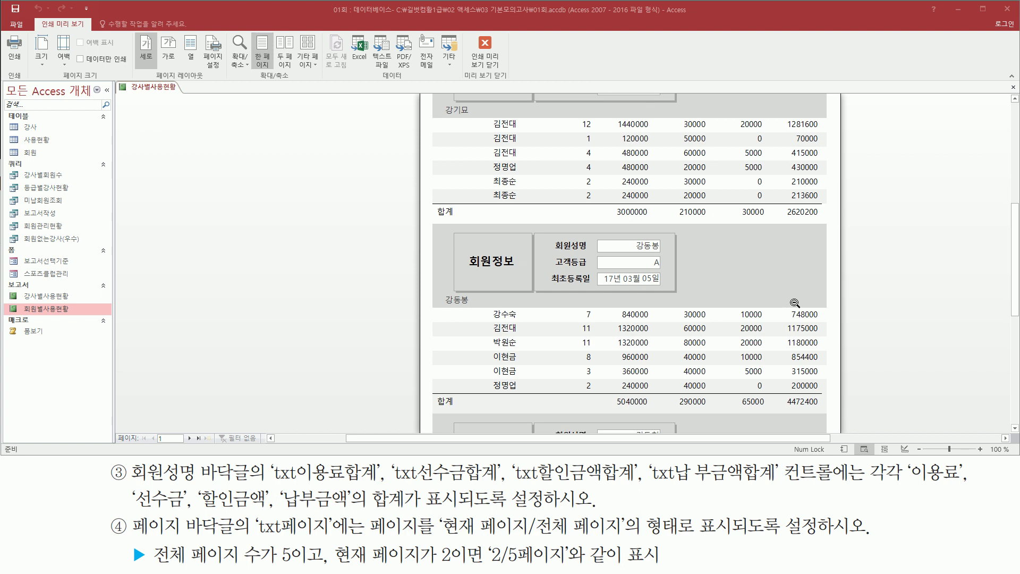
mouse_move(437, 224)
left_mouse_down()
mouse_move(686, 304)
mouse_move(861, 309)
left_mouse_up()
mouse_move(609, 409)
left_mouse_down()
mouse_move(837, 423)
mouse_move(827, 397)
left_mouse_up()
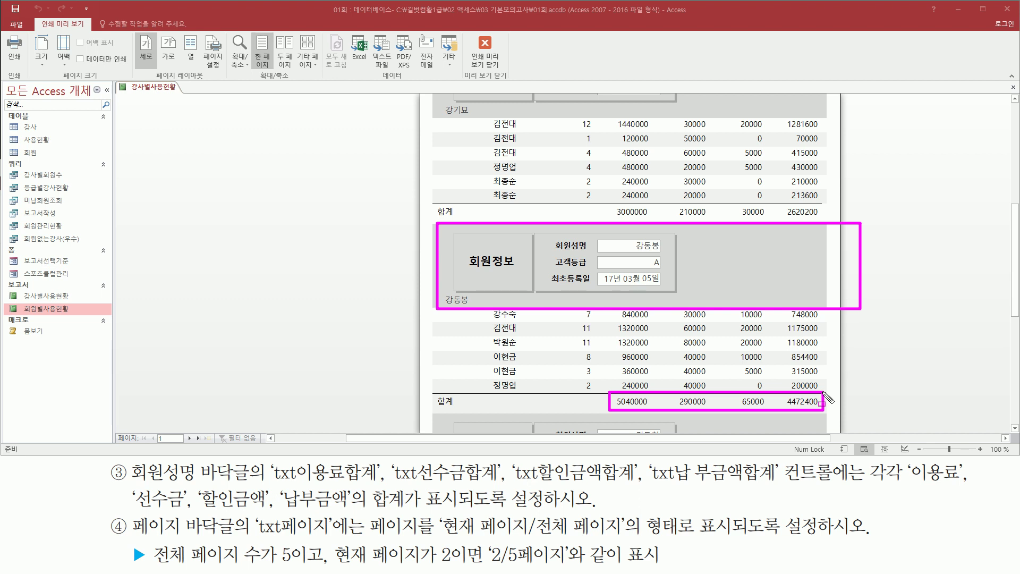
key("Escape")
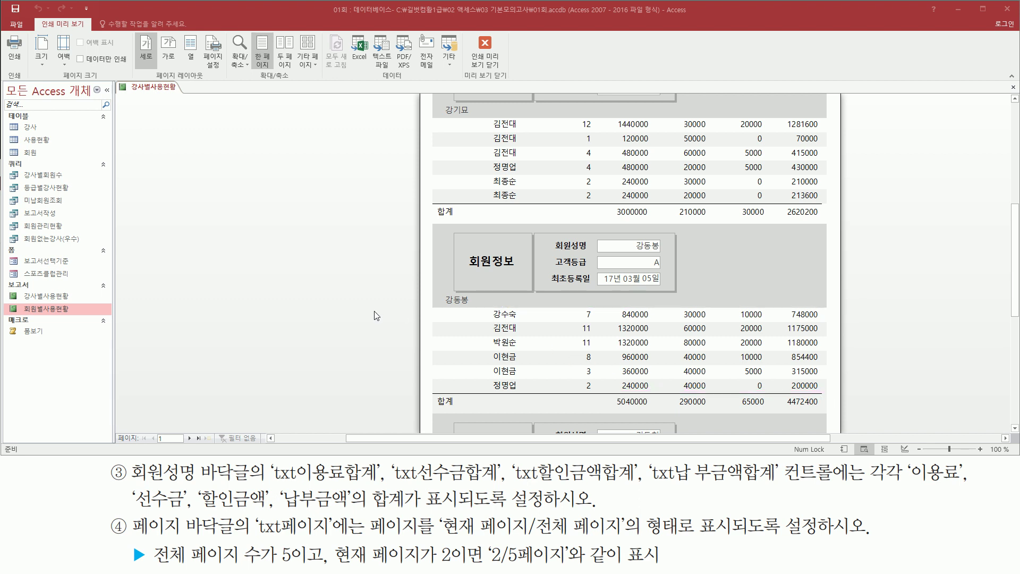
Examine the page footer area of the first previewed page against the 현재 페이지/전체 페이지 format required for txt페이지.
key("ctrl+shift+d")
mouse_move(130, 513)
left_mouse_down()
mouse_move(240, 550)
mouse_move(241, 541)
left_mouse_up()
key("Escape")
left_click(367, 366)
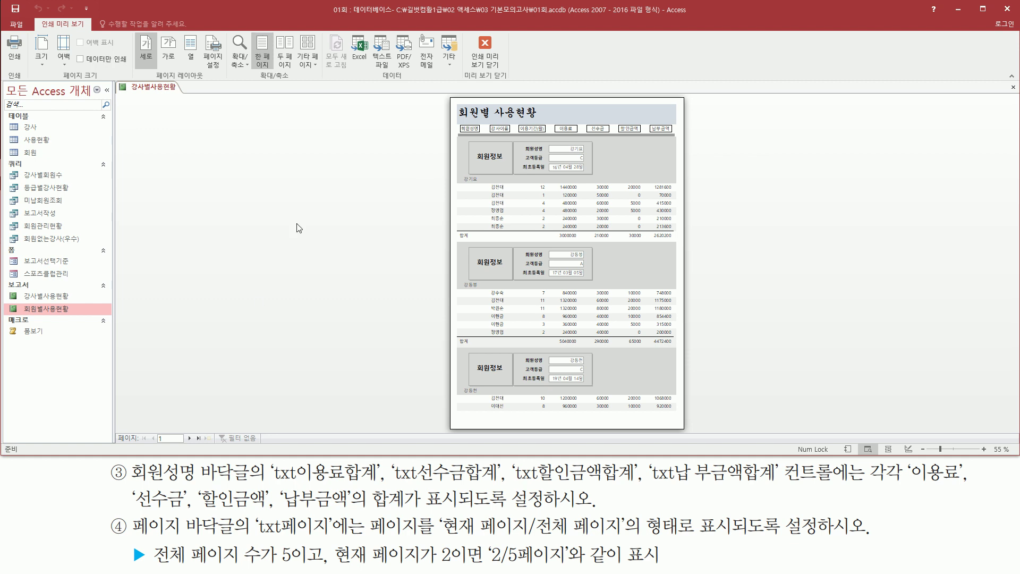
left_click(524, 413)
scroll(541, 395, "down", 1)
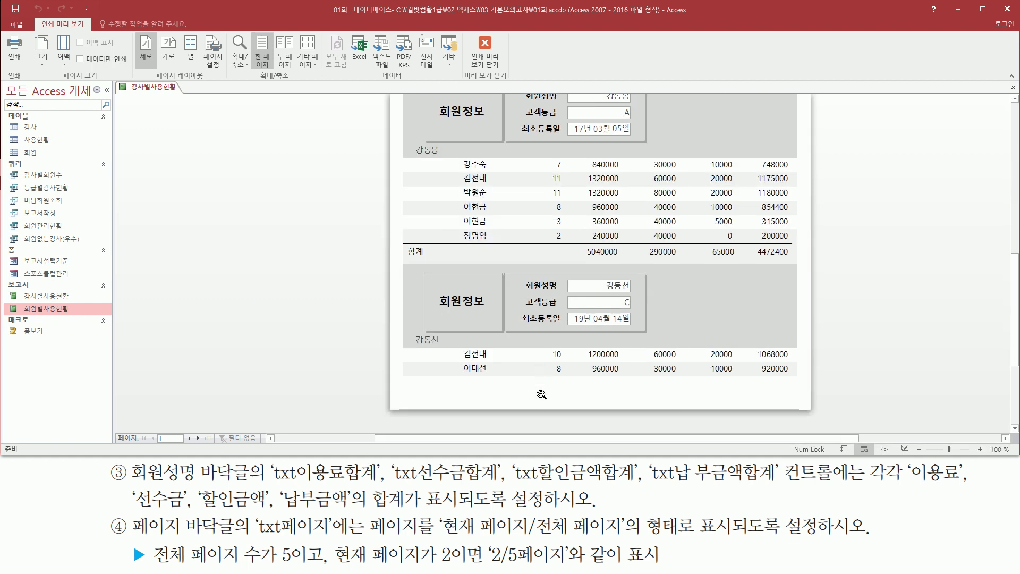
mouse_move(402, 377)
left_mouse_down()
mouse_move(843, 383)
mouse_move(801, 401)
left_mouse_up()
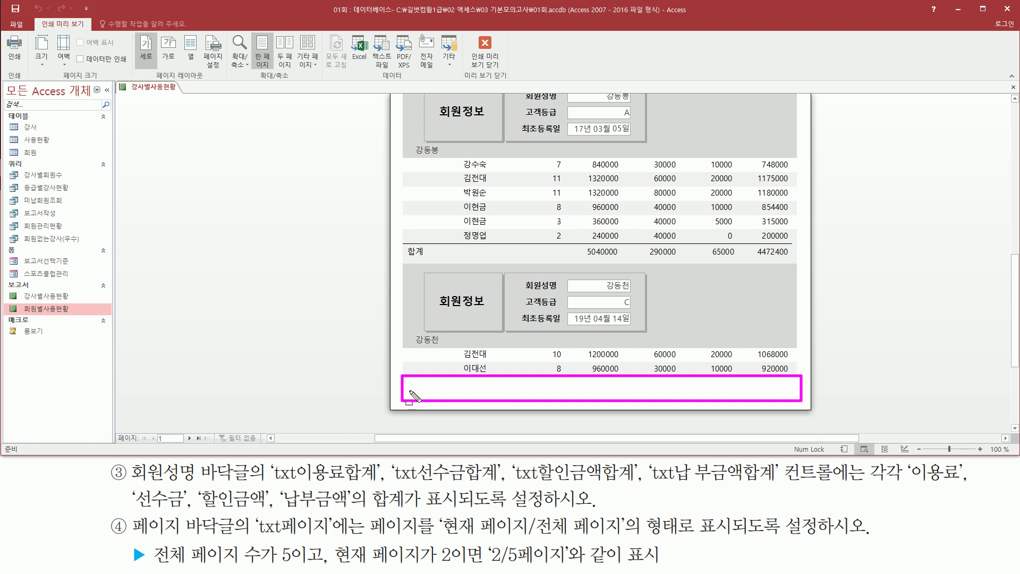
left_click_drag(133, 535, 335, 538)
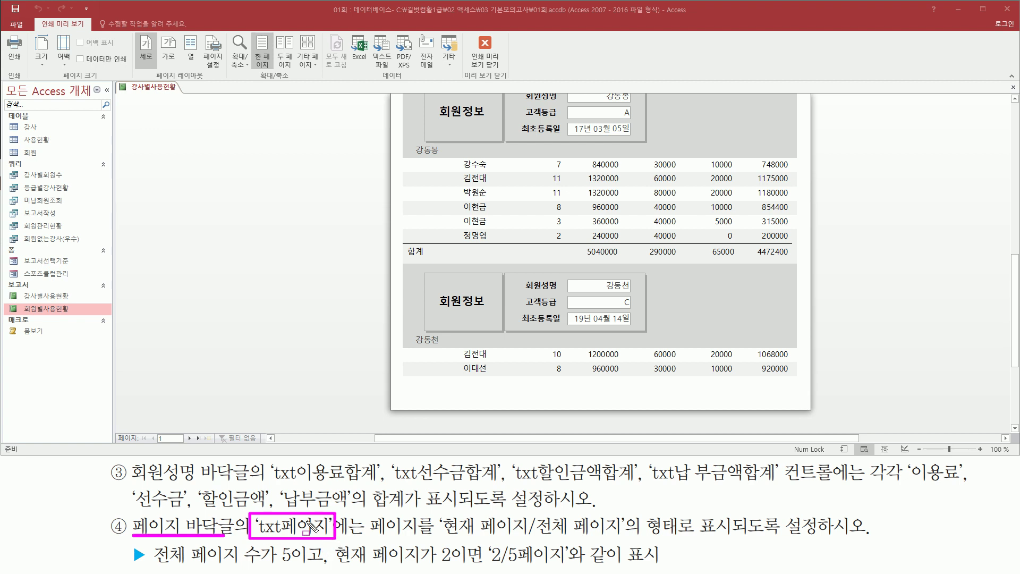
left_click_drag(436, 535, 615, 538)
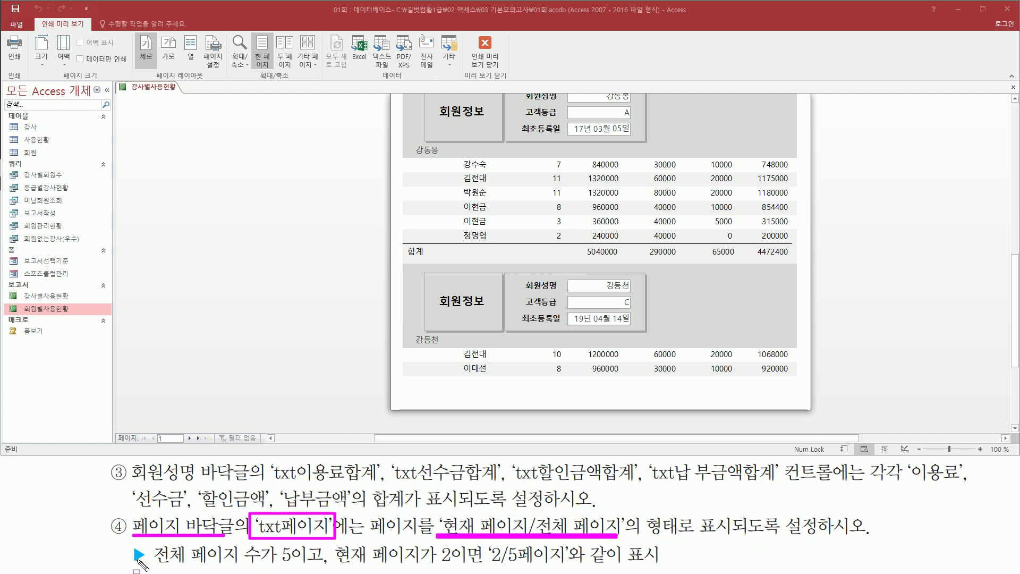
Switch the report back to Design View and select the txt페이지 text box in the page footer.
left_click_drag(150, 567, 665, 568)
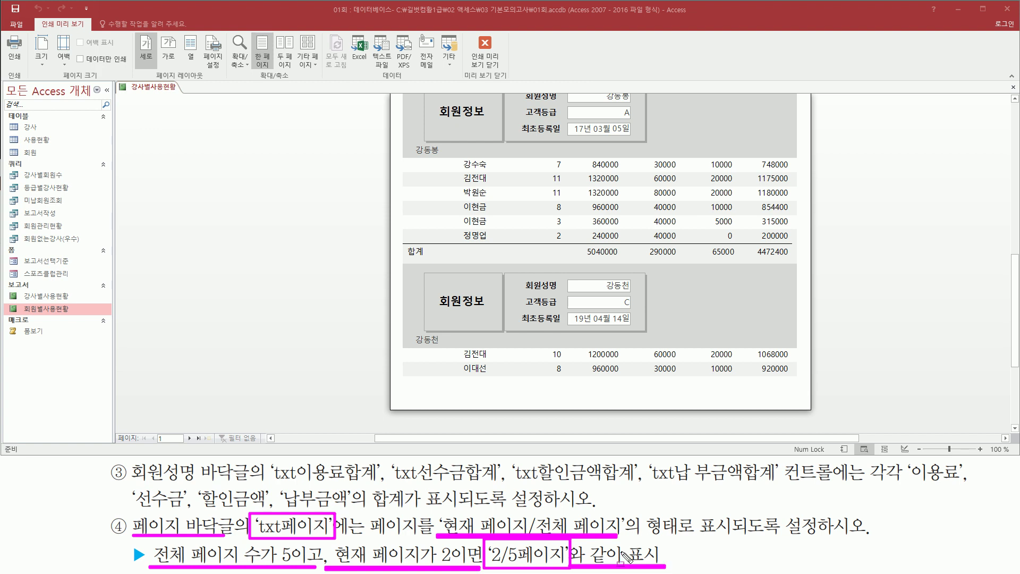
key("Escape")
right_click(333, 265)
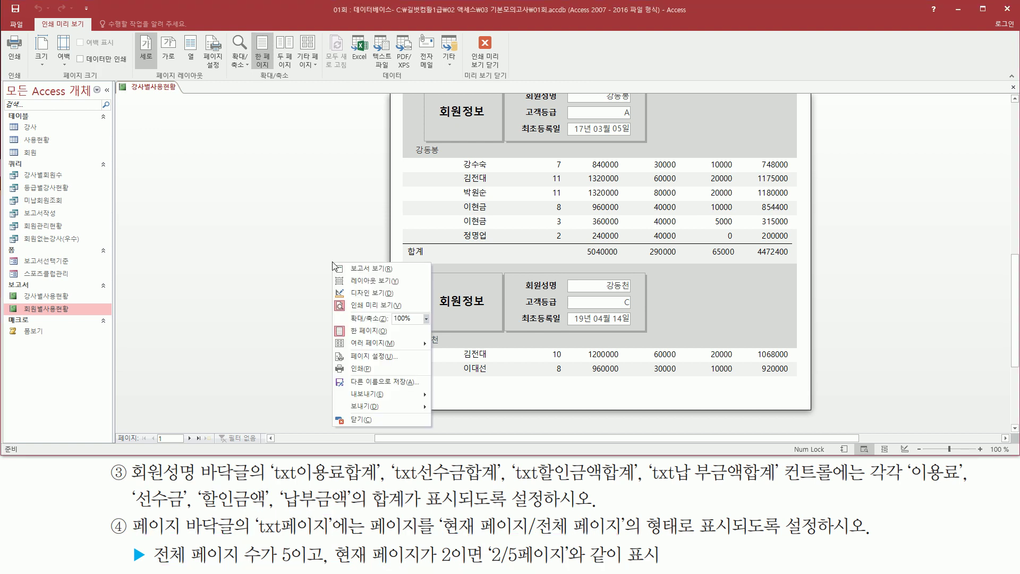
left_click(357, 296)
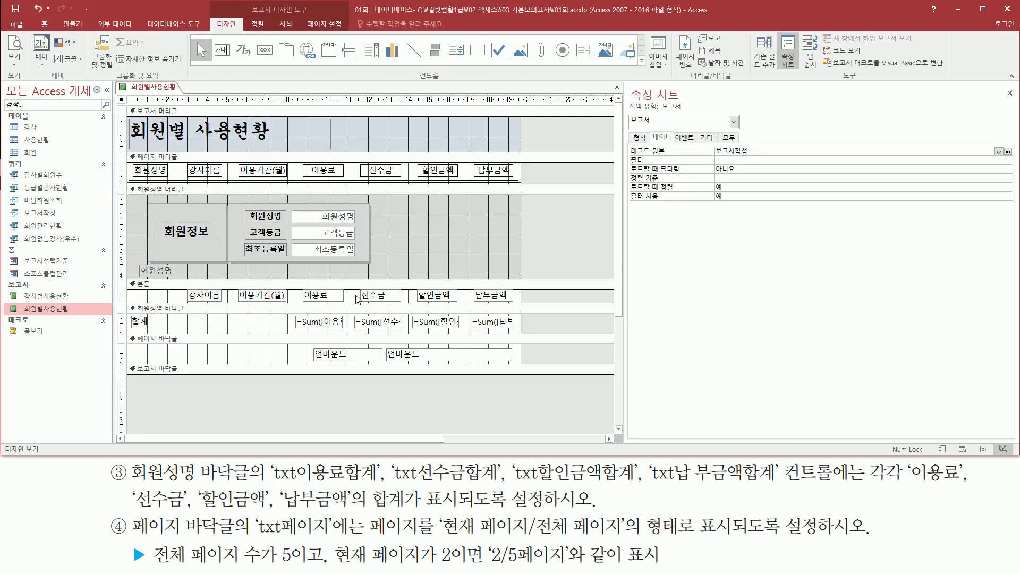
left_click_drag(124, 331, 523, 365)
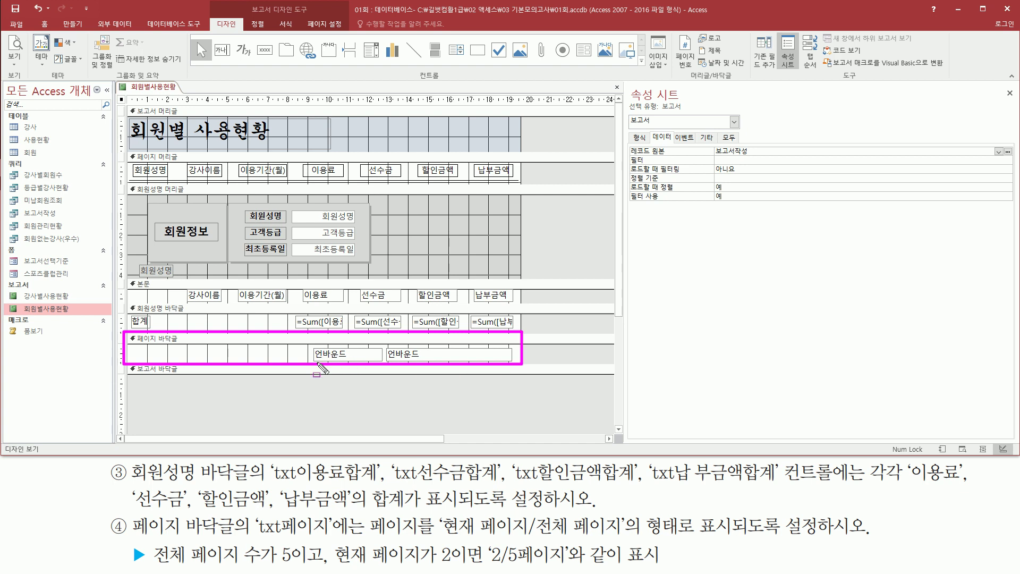
left_click_drag(312, 359, 420, 360)
key("Escape")
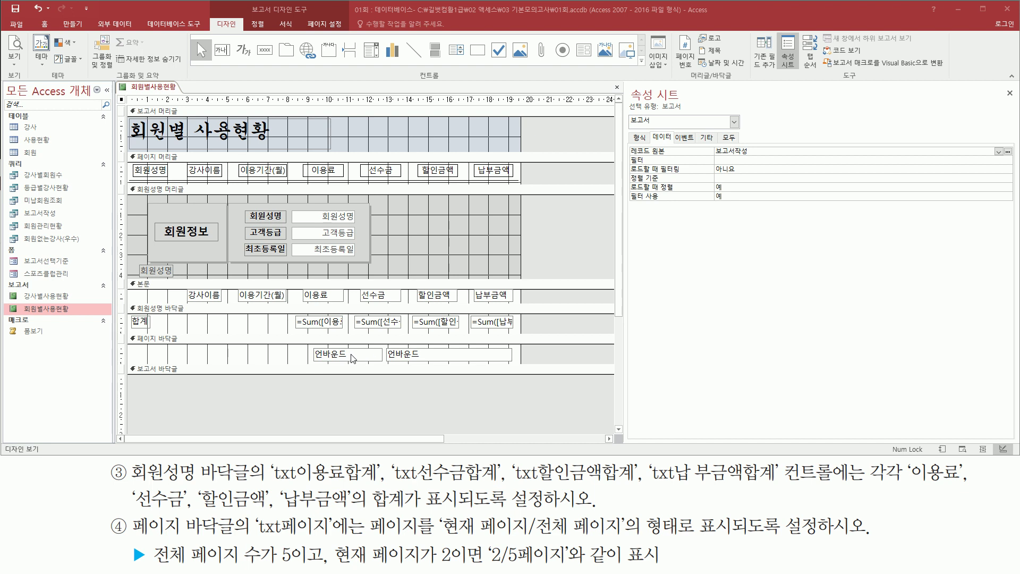
left_click(372, 357)
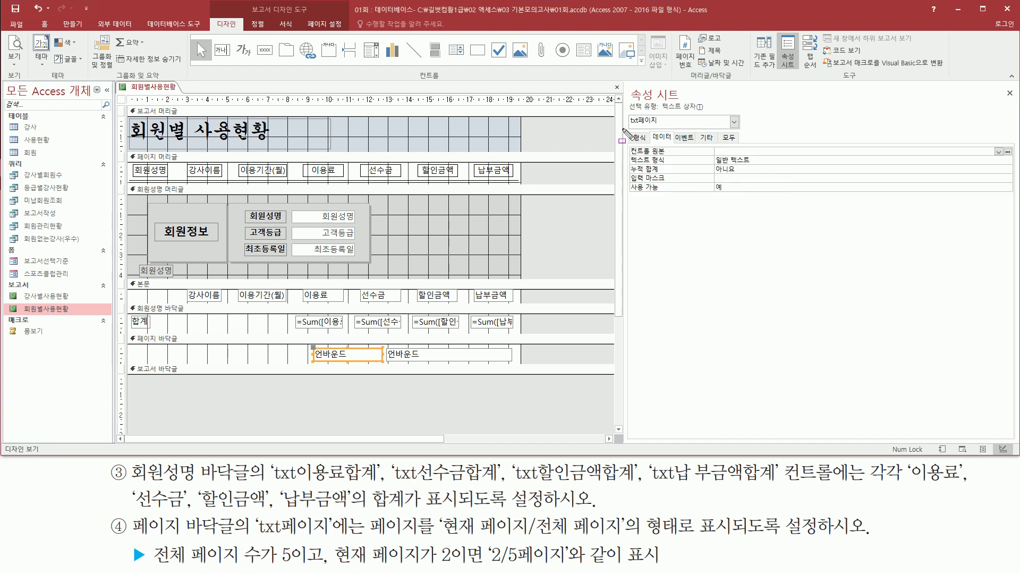
mouse_move(627, 127)
left_mouse_down()
mouse_move(658, 128)
mouse_move(663, 112)
left_mouse_up()
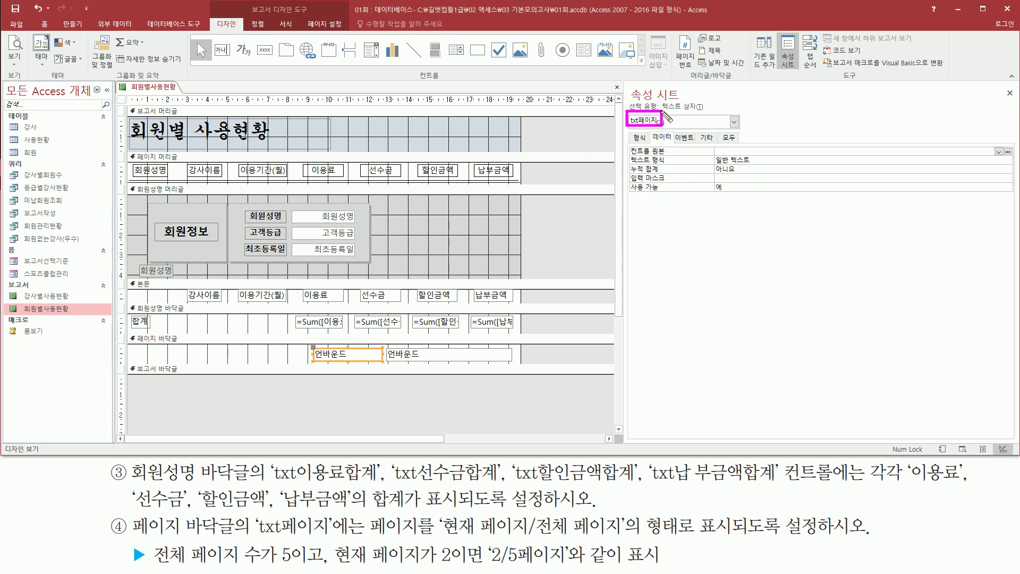
mouse_move(254, 513)
left_mouse_down()
mouse_move(276, 538)
mouse_move(336, 537)
left_mouse_up()
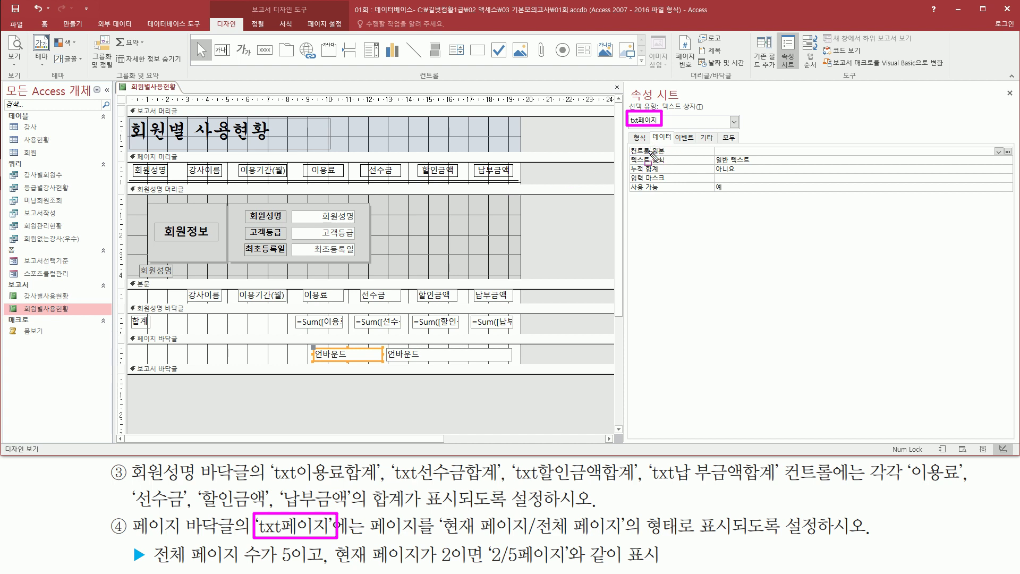
mouse_move(648, 142)
left_mouse_down()
mouse_move(652, 158)
mouse_move(919, 158)
mouse_move(628, 150)
mouse_move(953, 156)
left_mouse_up()
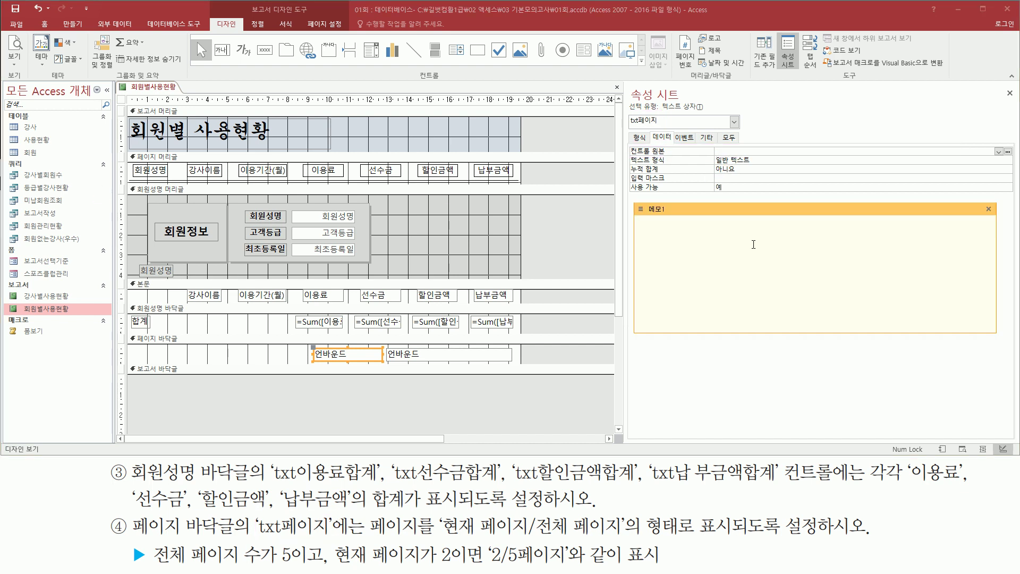
Write a memo listing 현재페이지 - [page] and 전체페이지 - [pages] on separate lines.
type("현재")
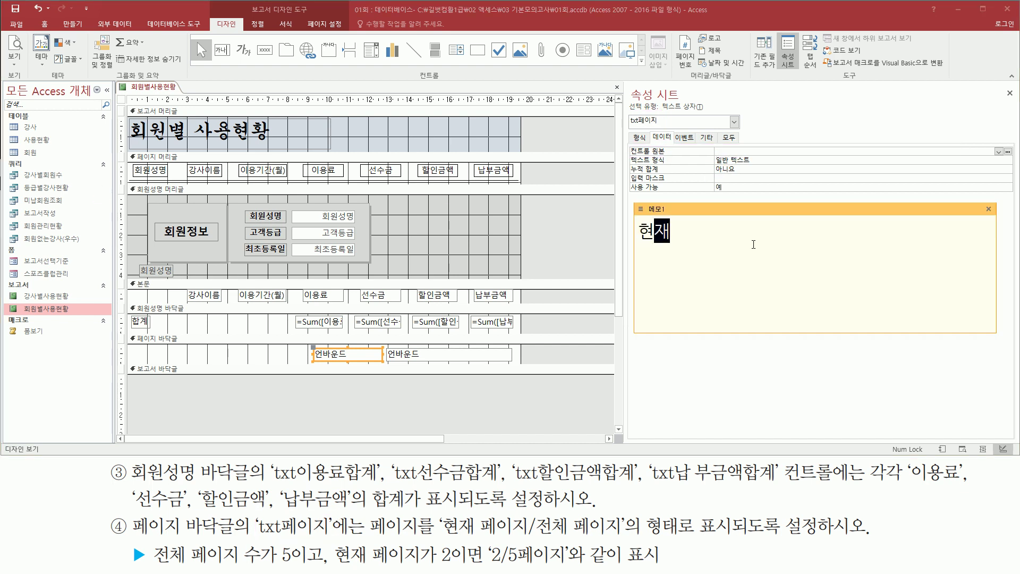
type("페잇지")
key("Return")
type("전ㅊ체페이지")
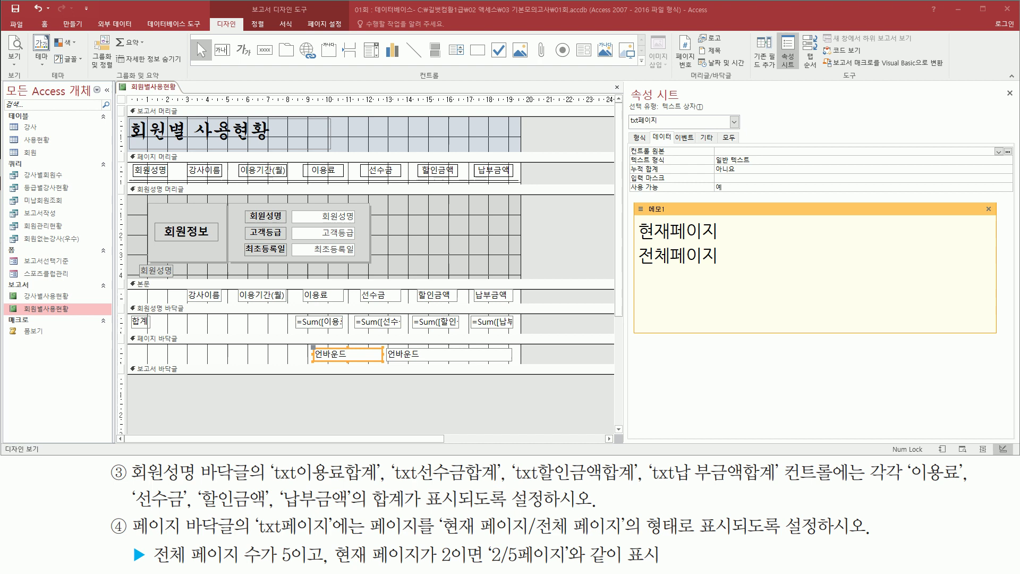
key("Up")
type("- [")
type("pa")
type("ge")
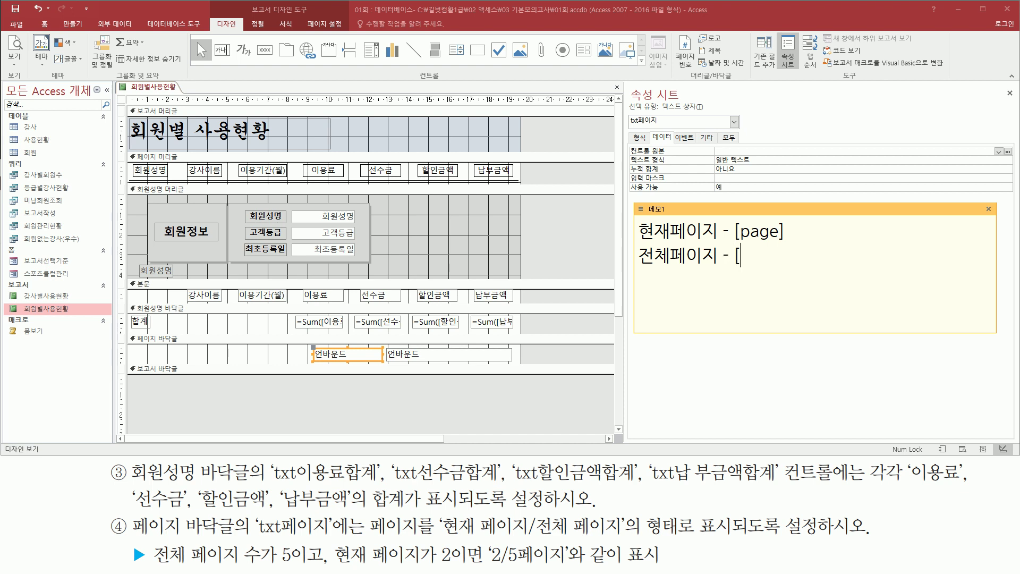
type("age")
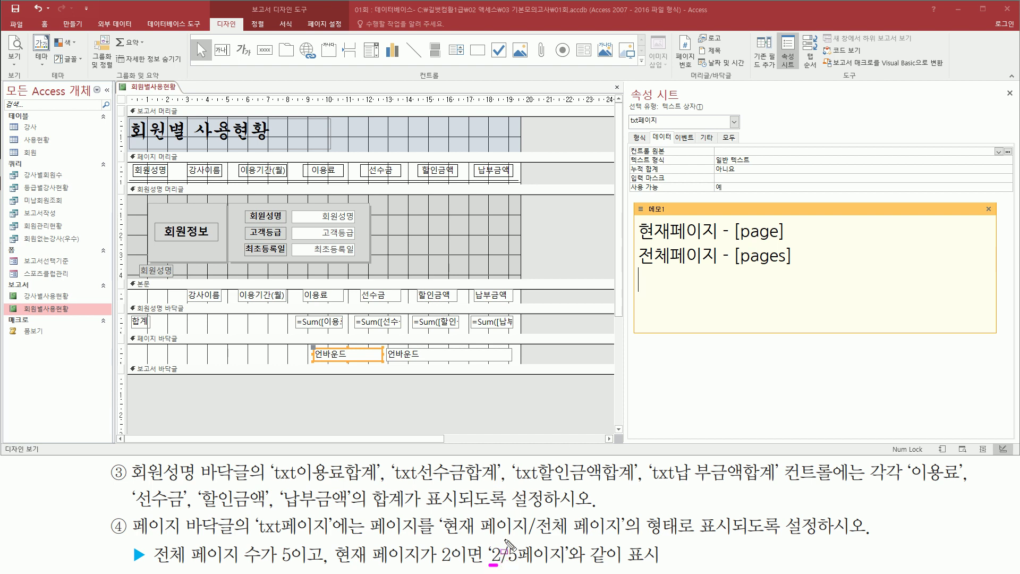
Draft [page] & "/" & [pages] on the memo's third line, following the required 2/5페이지 format.
left_click_drag(505, 562, 516, 562)
left_click_drag(522, 546, 566, 568)
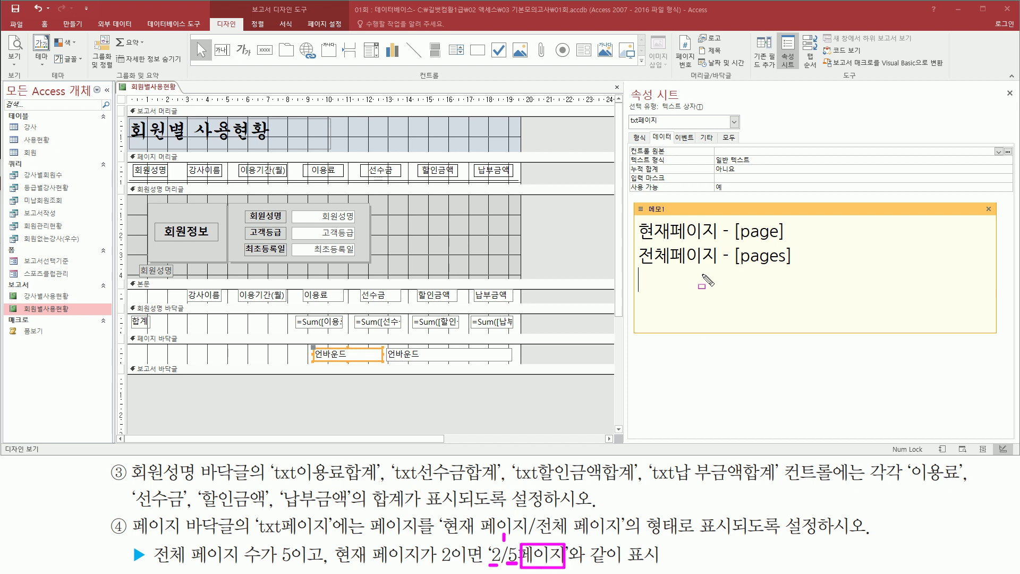
key("Escape")
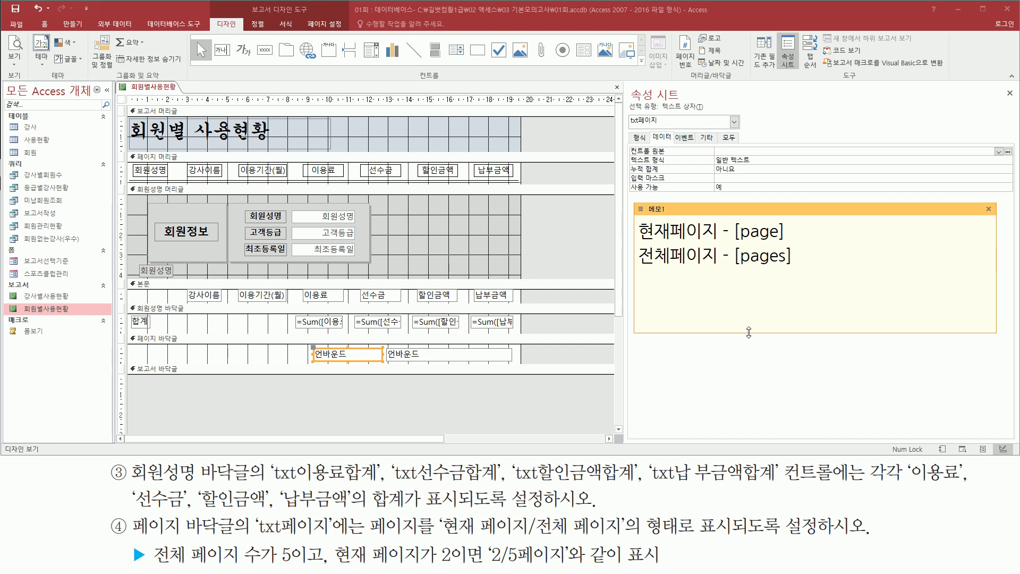
type("[page]")
type("&")
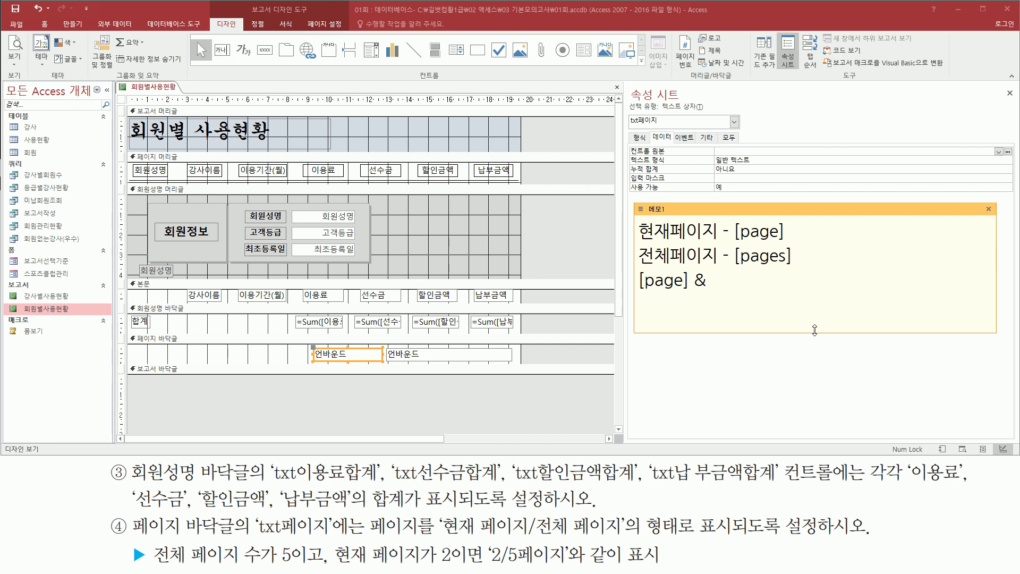
left_click_drag(639, 280, 690, 287)
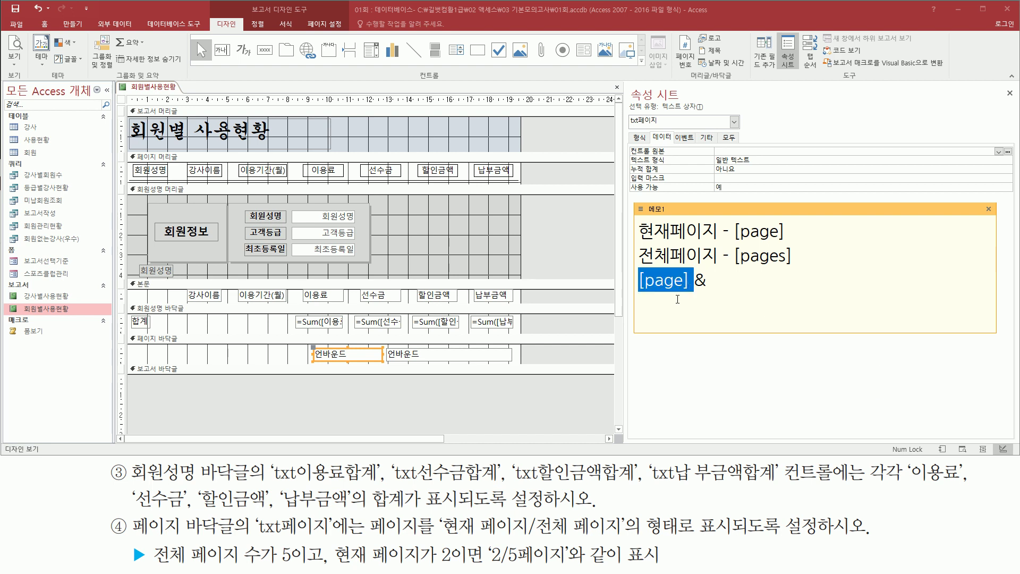
double_click(705, 280)
left_click(727, 282)
type("\"/")
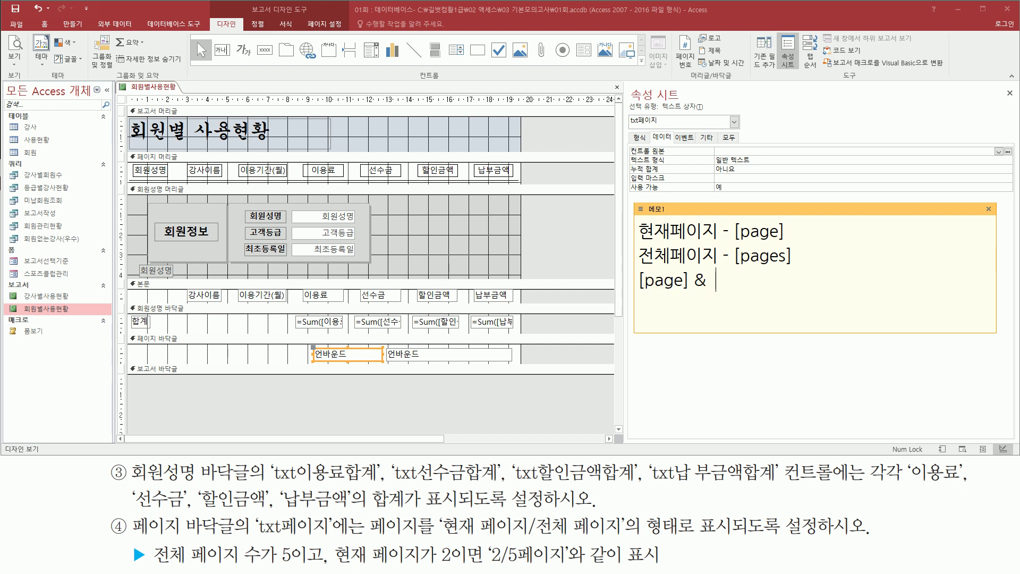
type("\" & [pages]")
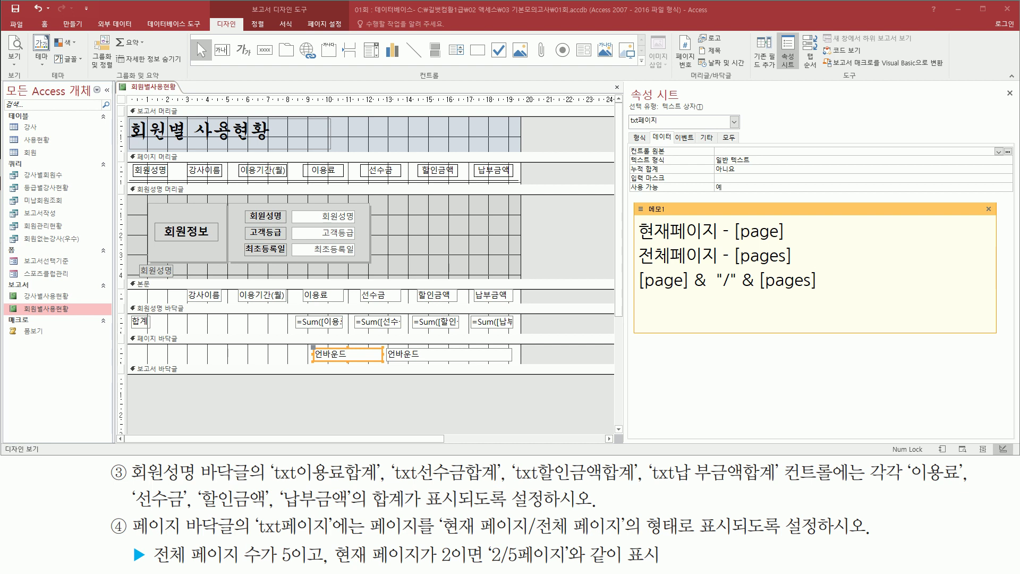
Complete the drafted expression as =[page] & "/" & [pages] & "페이지" and copy it from the memo.
type("& ")
type("\"vp")
key("BackSpace")
key("BackSpace")
key("Hangul")
type("페이지\"")
left_click(640, 280)
type("=")
left_click_drag(938, 280, 637, 281)
key("ctrl+c")
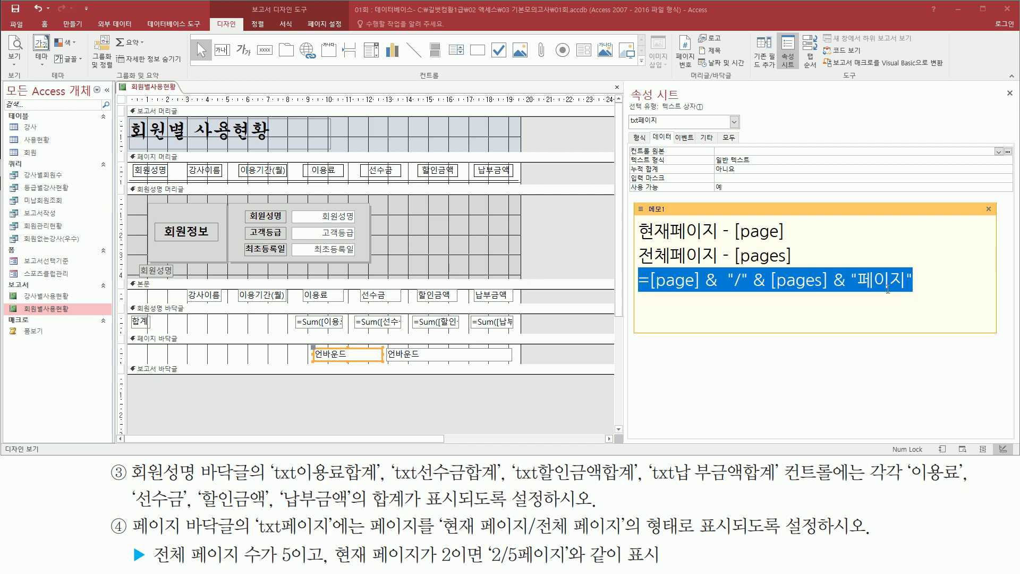
Set the Control Source of txt페이지 to the copied expression =[page] & "/" & [pages] & "페이지".
left_click_drag(627, 146, 806, 158)
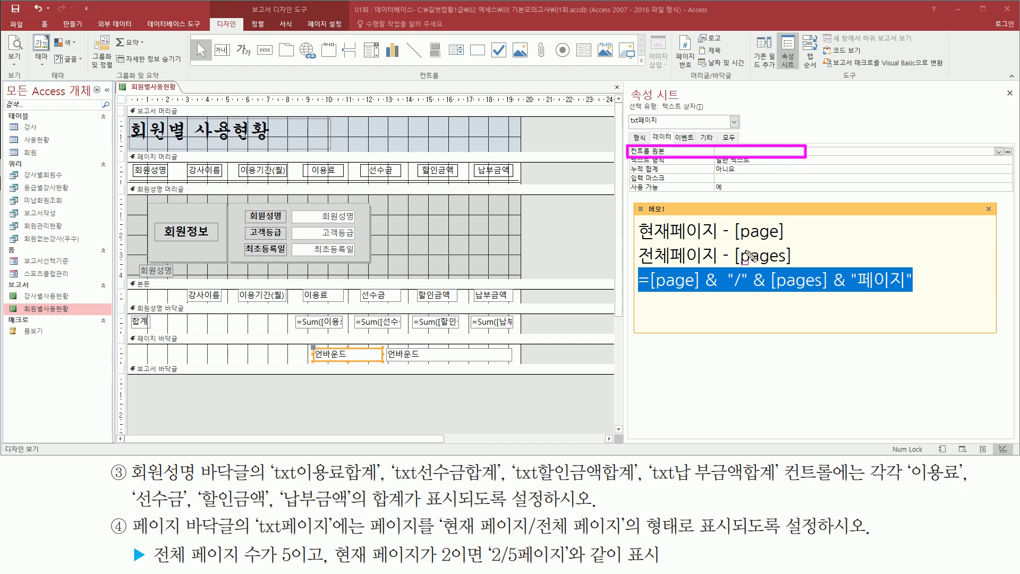
key("Escape")
left_click(755, 152)
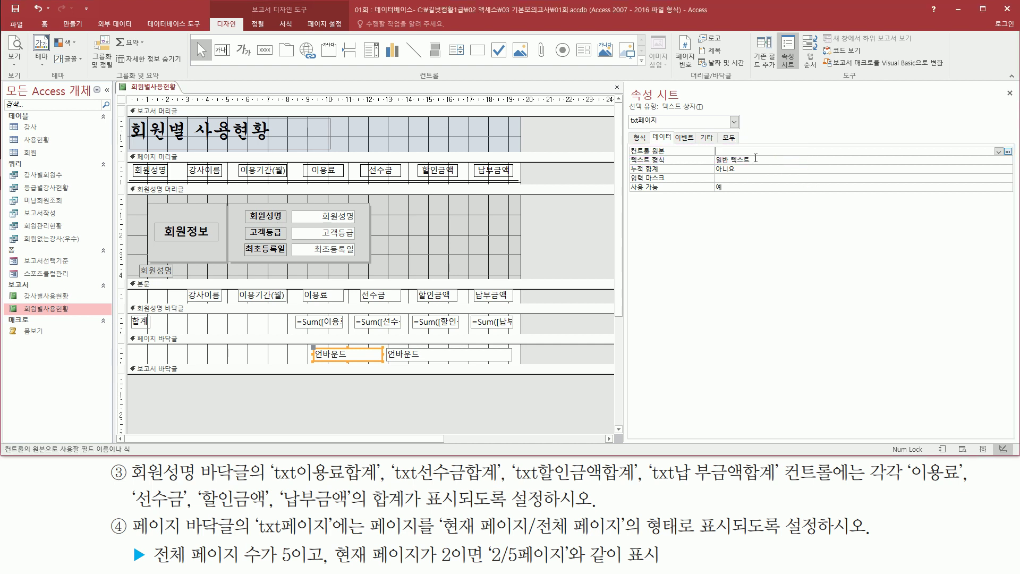
key("ctrl+v")
mouse_move(712, 158)
left_mouse_down()
mouse_move(827, 159)
mouse_move(832, 140)
left_mouse_up()
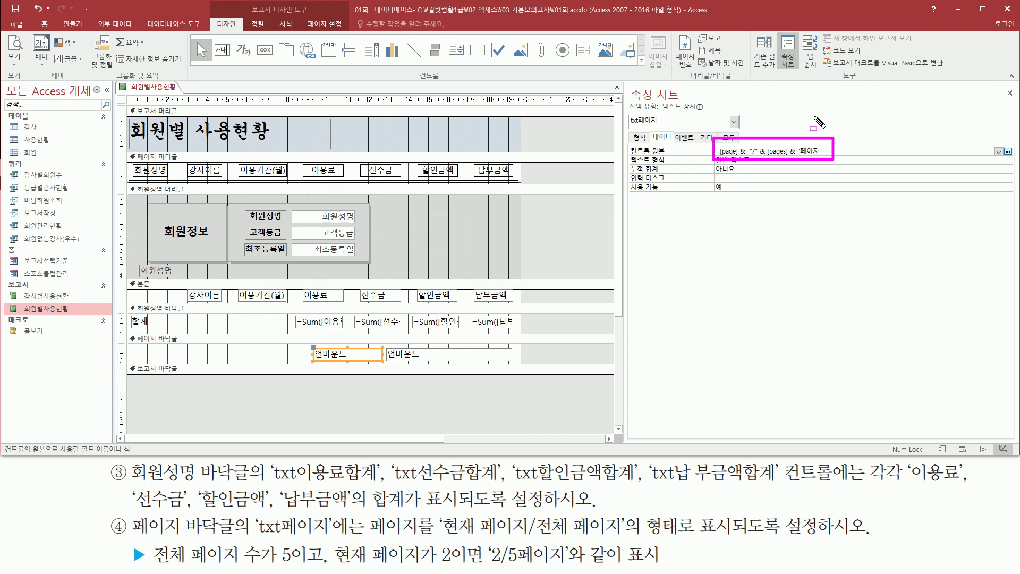
key("Return")
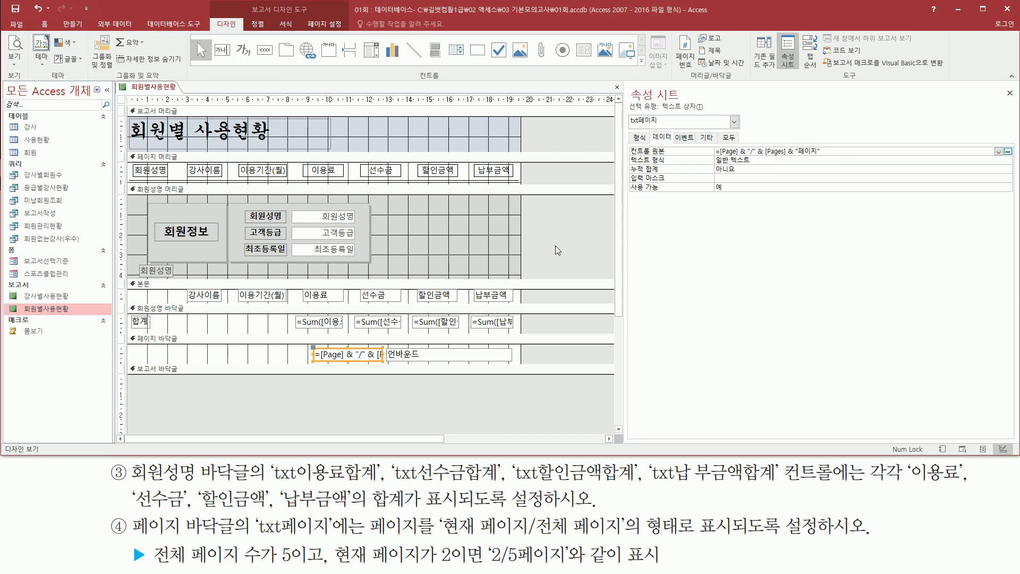
Show the report in Print Preview and check the page number in the first page's footer.
left_click(553, 217)
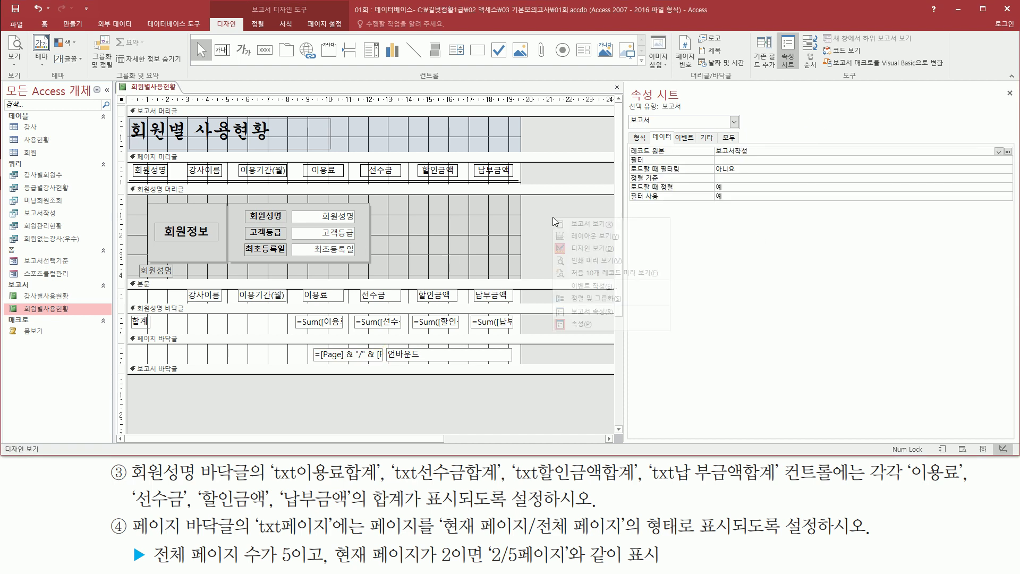
right_click(554, 218)
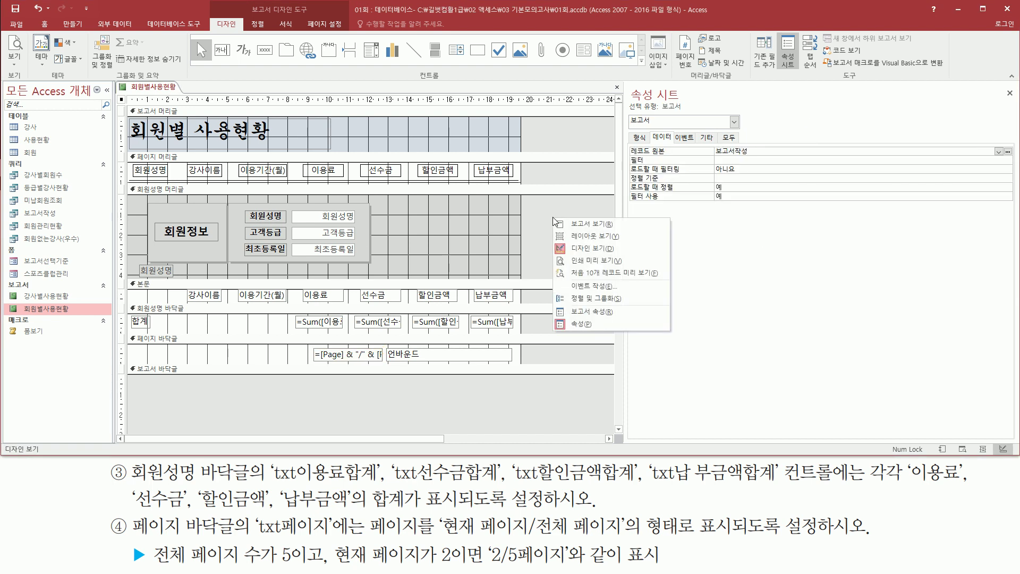
left_click(586, 262)
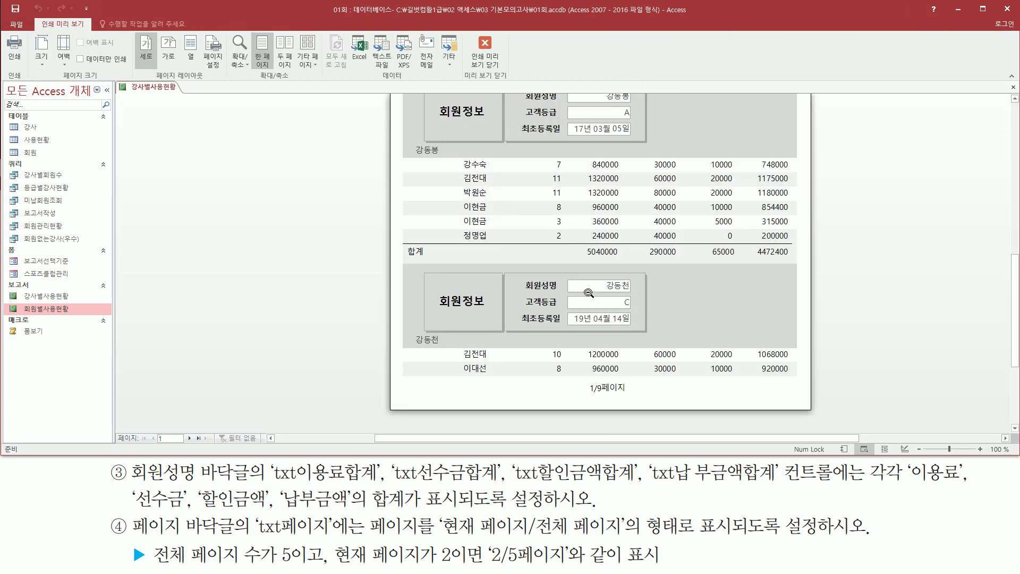
mouse_move(581, 377)
left_mouse_down()
mouse_move(596, 394)
mouse_move(640, 401)
mouse_move(632, 398)
left_mouse_up()
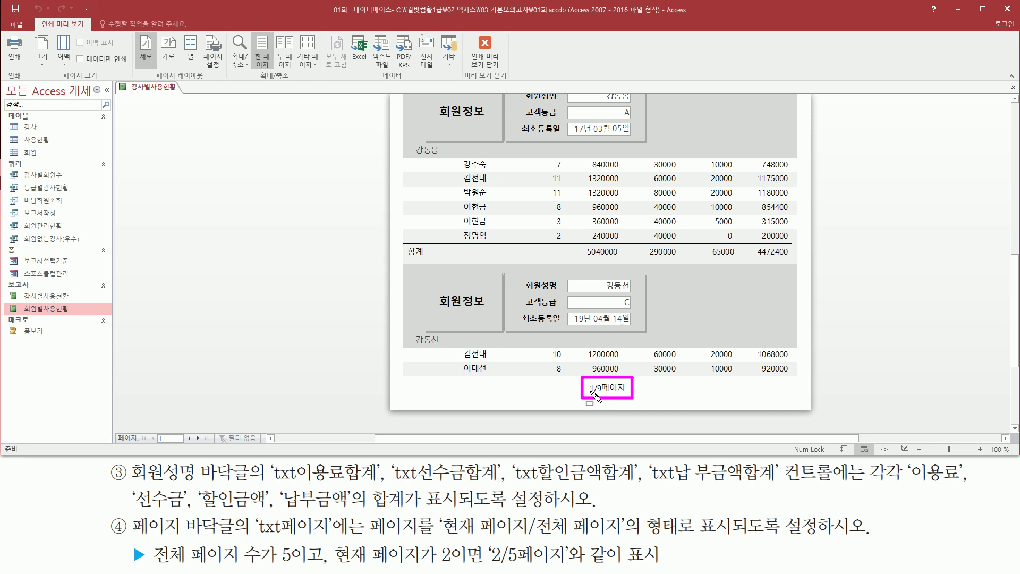
key("Escape")
Check the page numbers in the footers of the second and third preview pages.
left_click(189, 438)
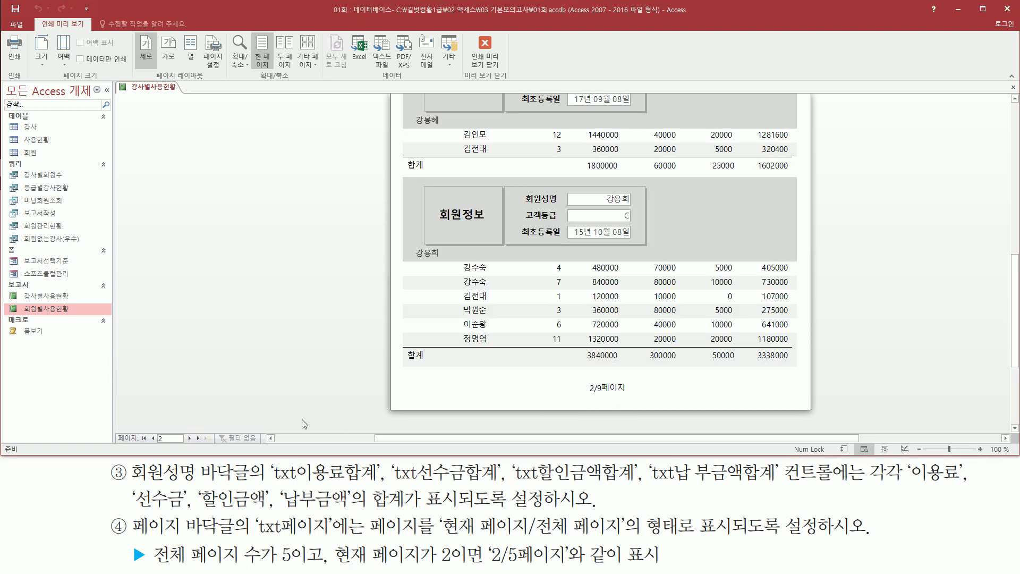
left_click_drag(579, 375, 636, 399)
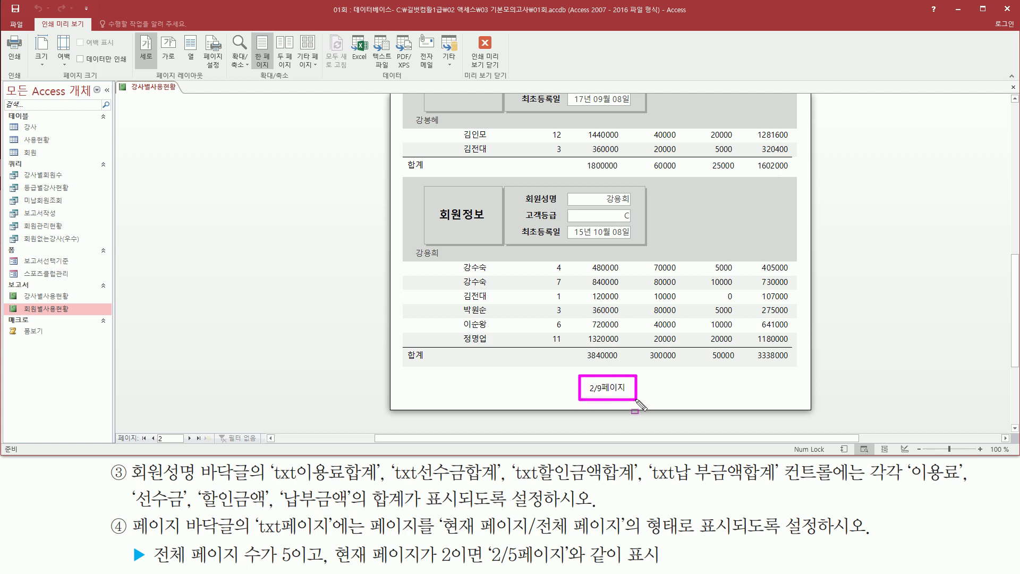
key("Escape")
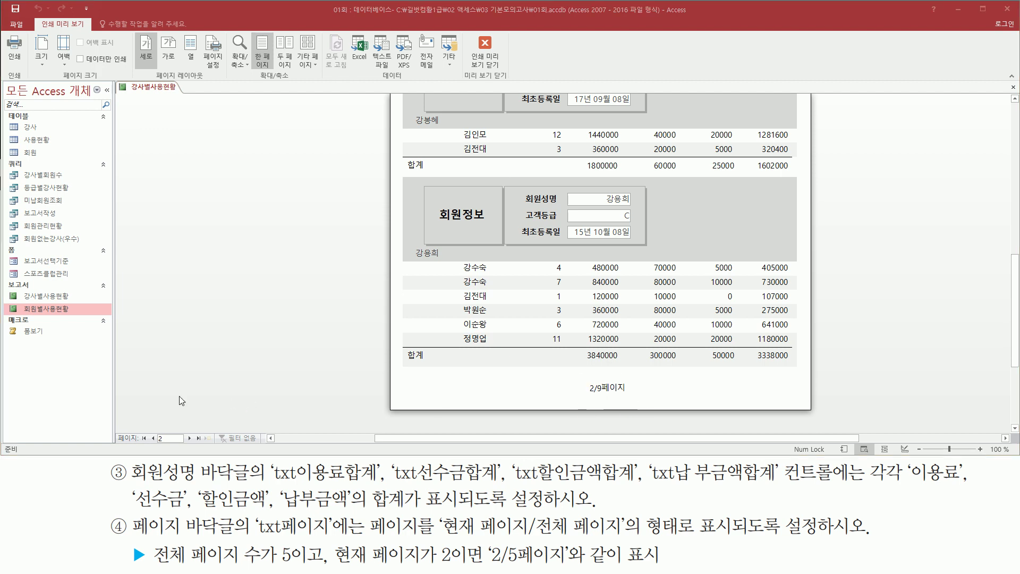
left_click(190, 438)
mouse_move(577, 386)
left_mouse_down()
mouse_move(646, 402)
mouse_move(637, 398)
left_mouse_up()
key("Escape")
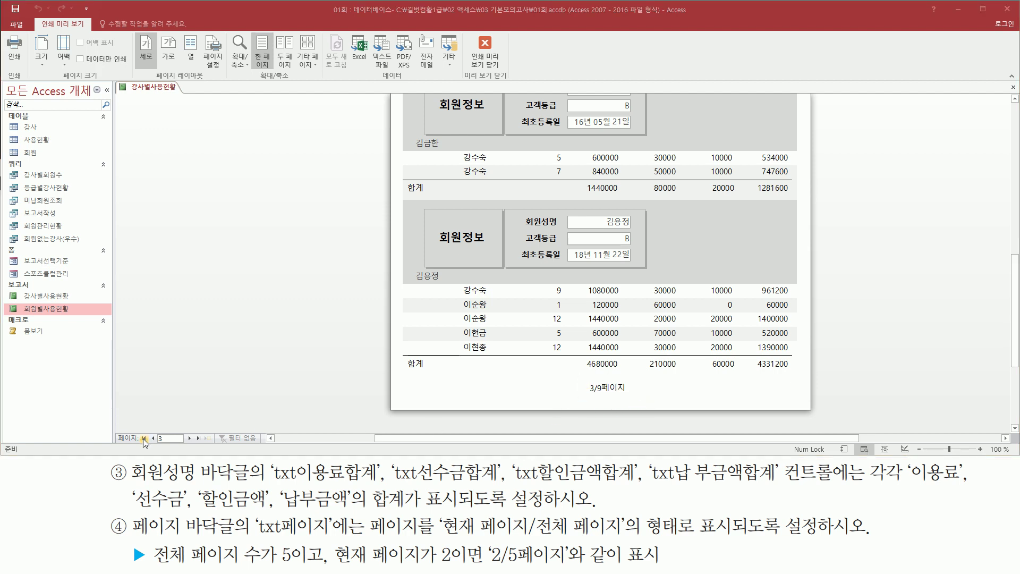
Go back to the first preview page and return the report to Design View.
left_click(144, 439)
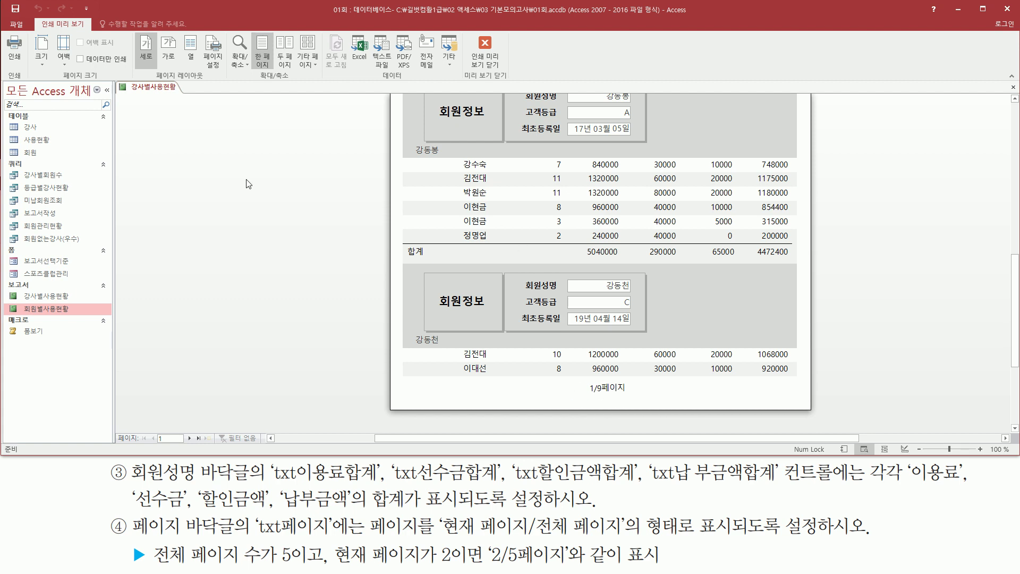
right_click(312, 157)
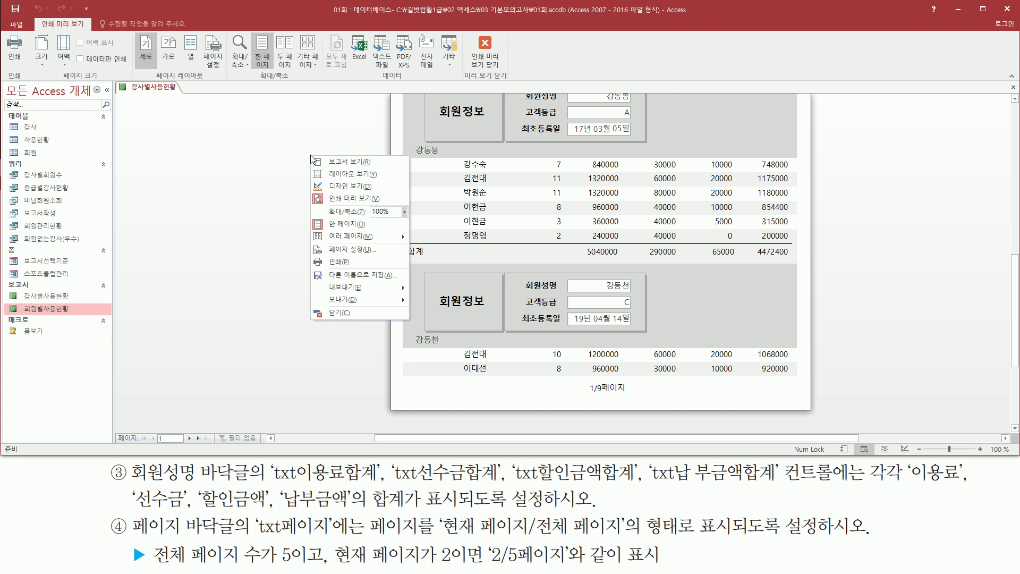
left_click(346, 185)
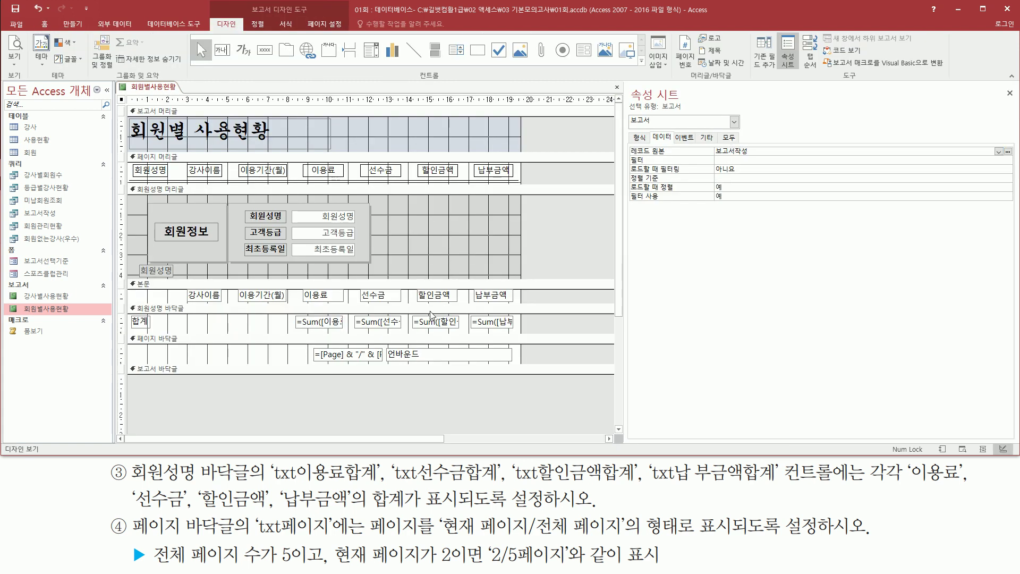
Clear the Control Source of the txt페이지 text box in the page footer.
left_click(371, 359)
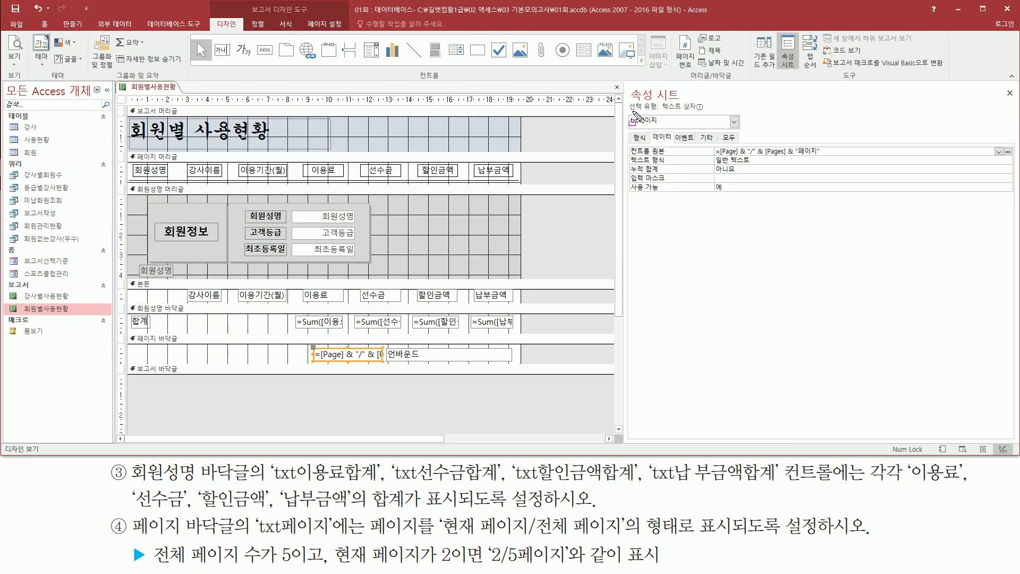
left_click_drag(629, 117, 666, 127)
left_click_drag(627, 158, 825, 158)
key("Escape")
left_click(669, 154)
left_click(643, 151)
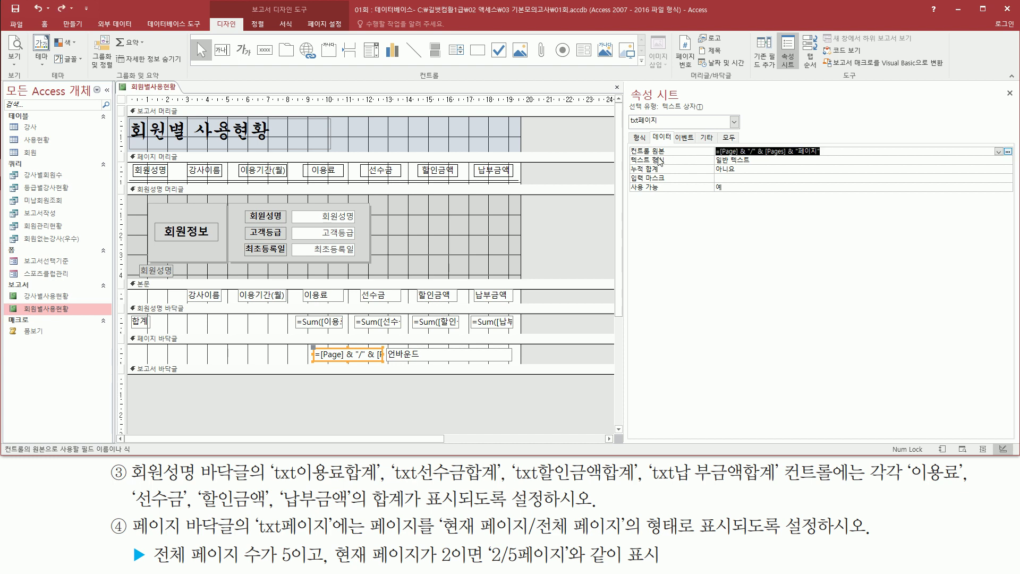
key("Delete")
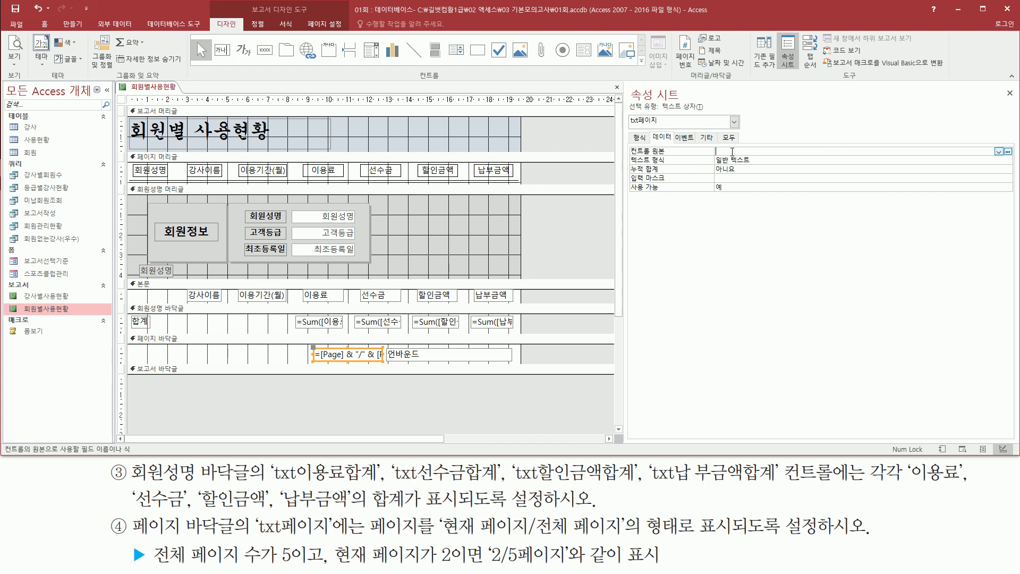
Open the Expression Builder for the Control Source of txt페이지.
left_click_drag(623, 158, 757, 158)
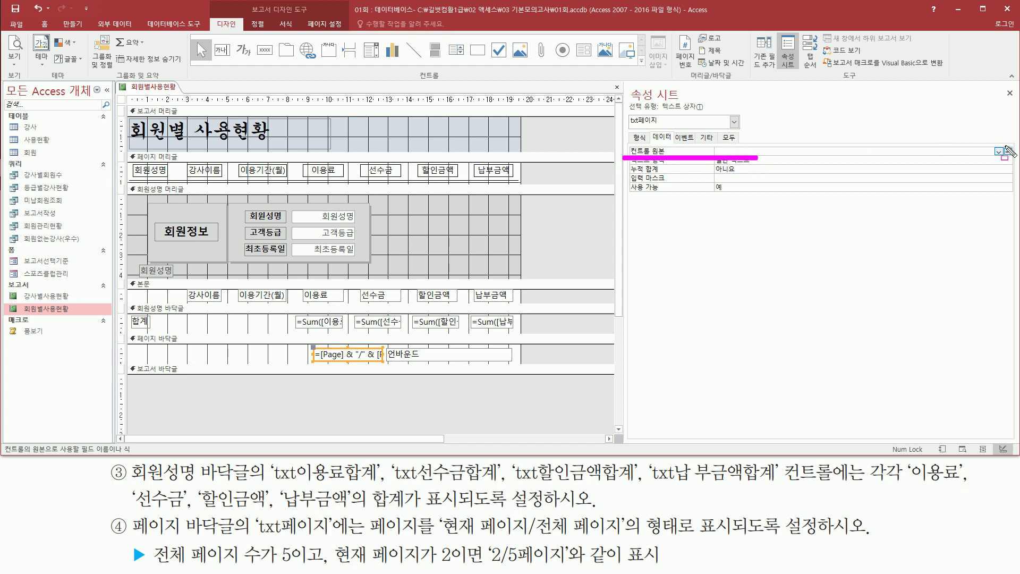
left_click_drag(1000, 142, 1015, 158)
key("Escape")
left_click(1008, 152)
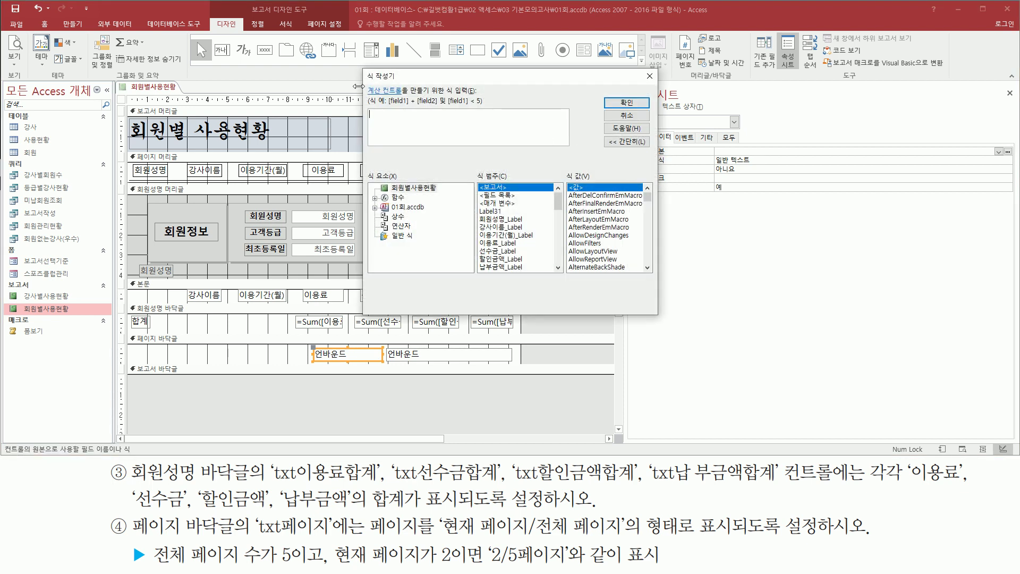
mouse_move(365, 66)
left_mouse_down()
mouse_move(379, 199)
mouse_move(661, 315)
left_mouse_up()
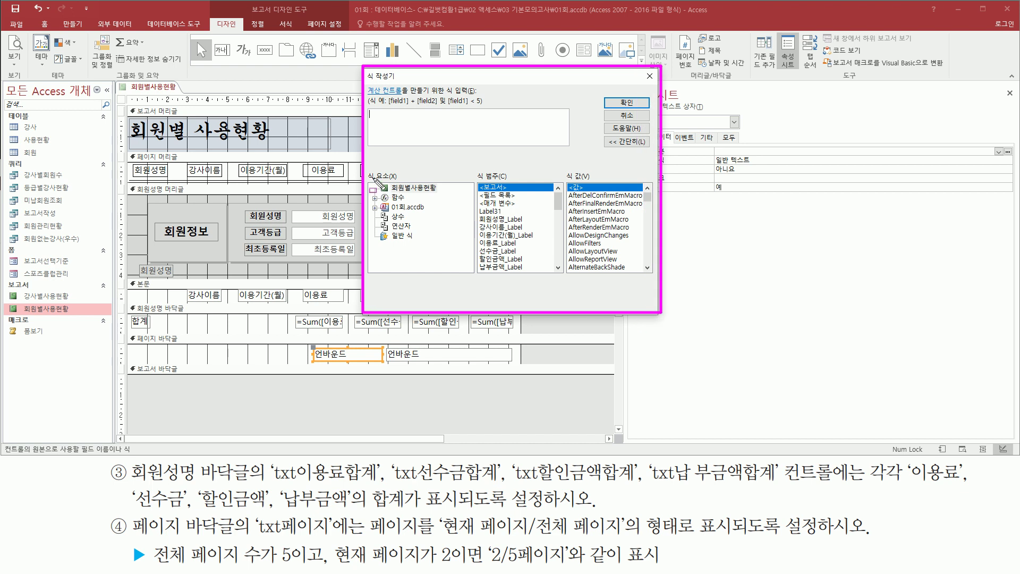
mouse_move(367, 170)
left_mouse_down()
mouse_move(379, 203)
mouse_move(467, 264)
mouse_move(458, 251)
left_mouse_up()
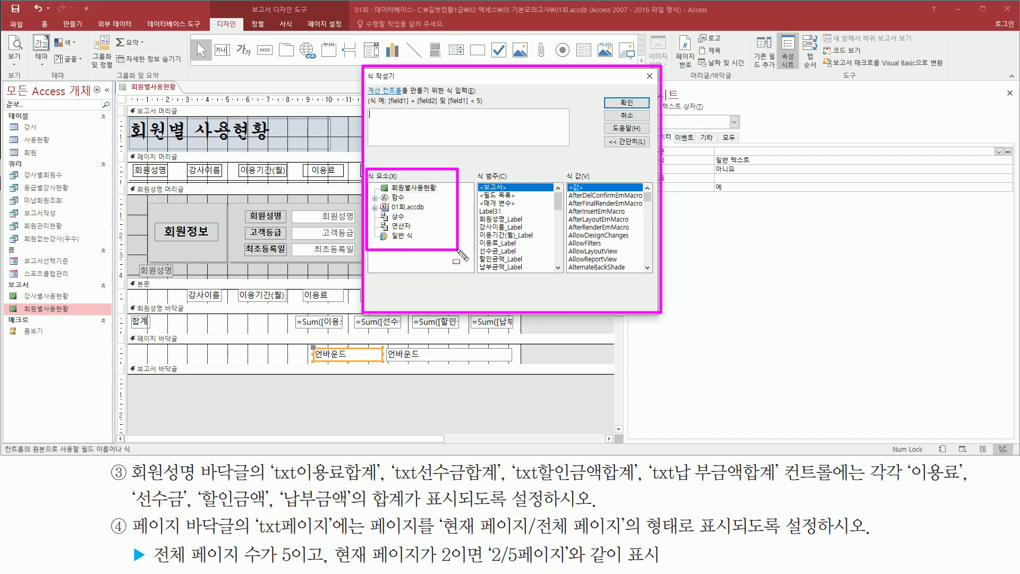
left_click_drag(390, 244, 422, 243)
key("Escape")
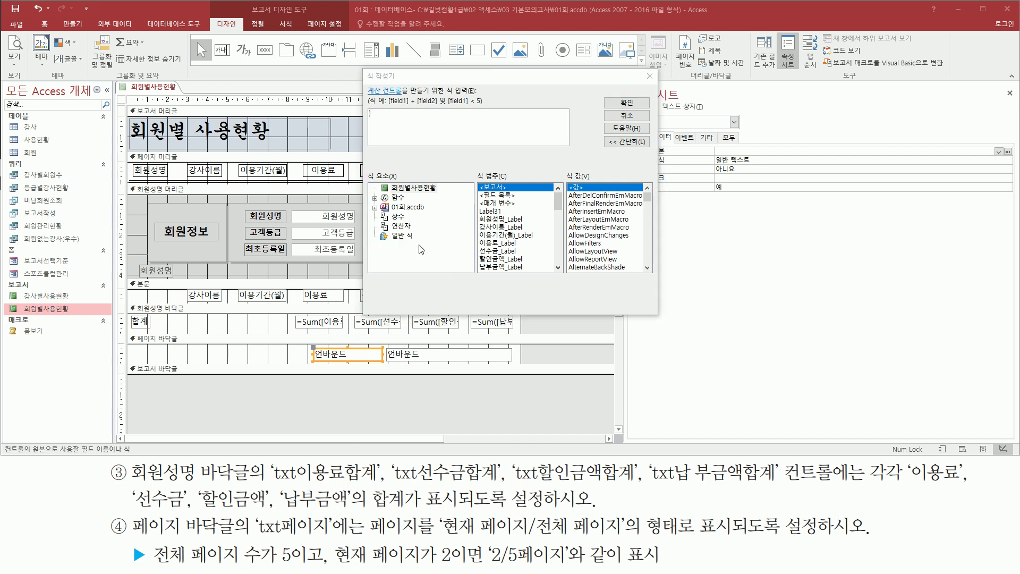
Insert the N/M 페이지 entry from the common expressions (일반 식) into the expression.
left_click(404, 237)
mouse_move(381, 246)
left_mouse_down()
mouse_move(423, 254)
mouse_move(420, 230)
left_mouse_up()
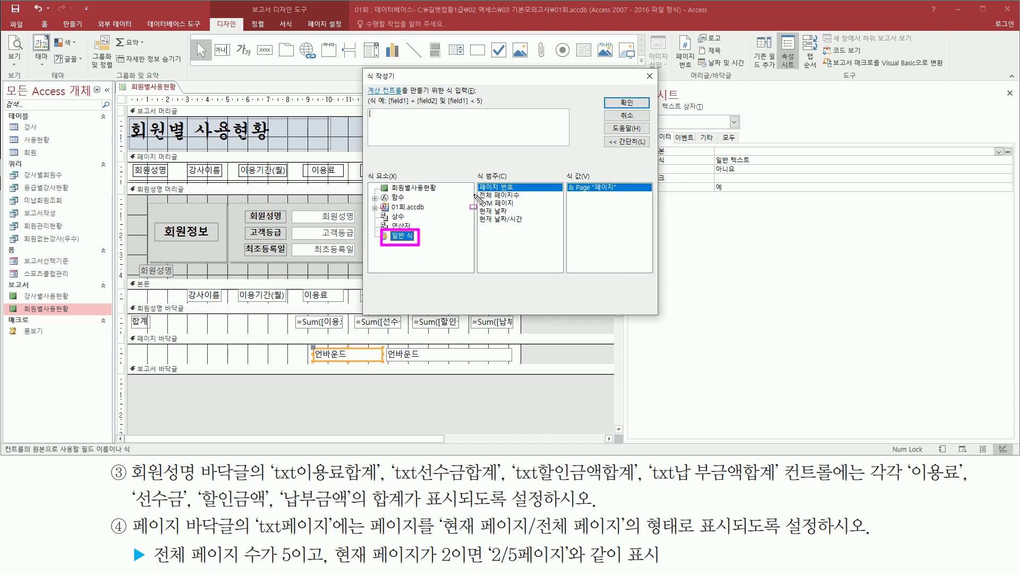
mouse_move(470, 165)
left_mouse_down()
mouse_move(494, 229)
mouse_move(551, 229)
left_mouse_up()
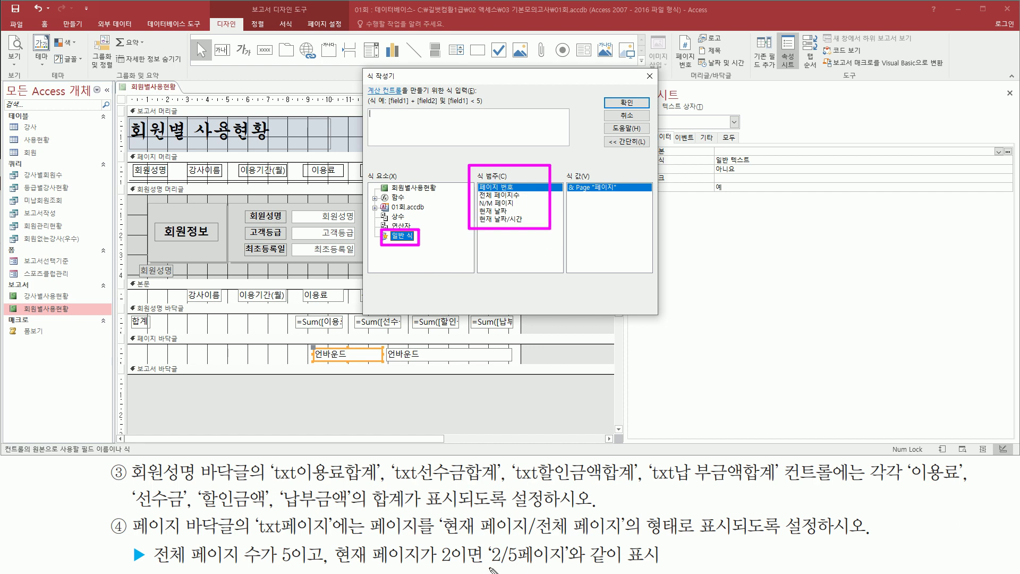
left_click_drag(488, 567, 572, 567)
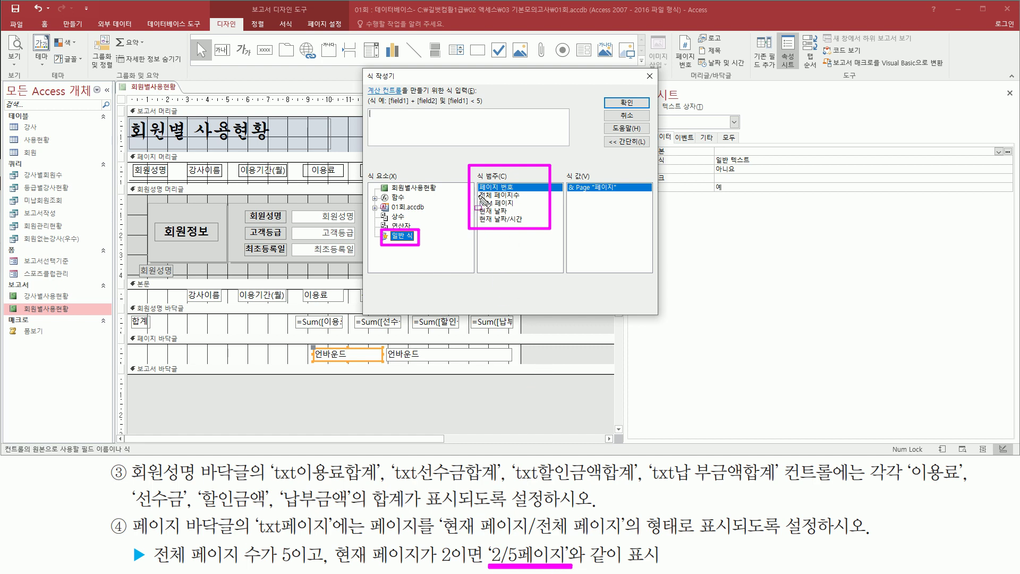
left_click_drag(476, 195, 524, 208)
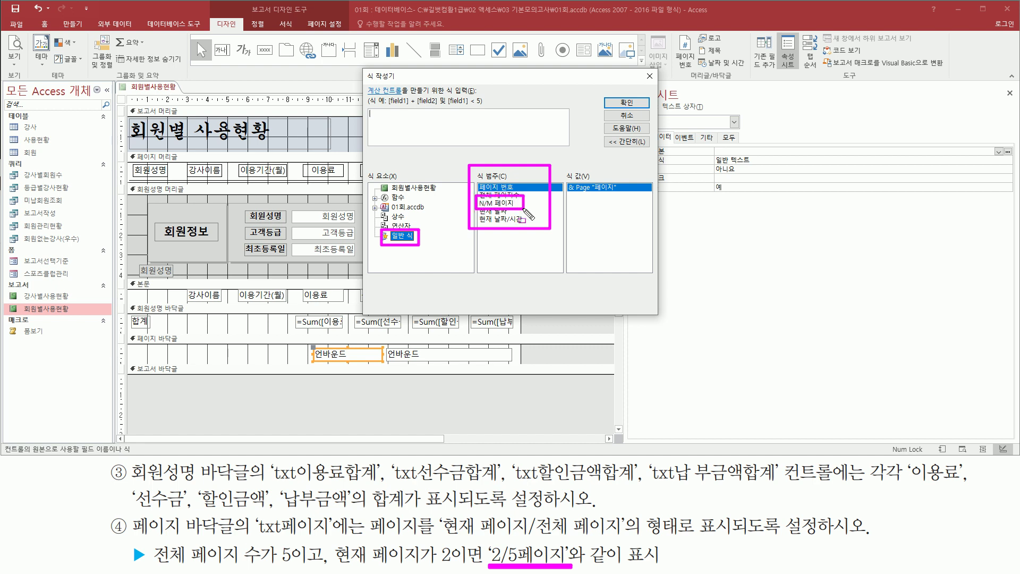
key("Escape")
left_click(509, 205)
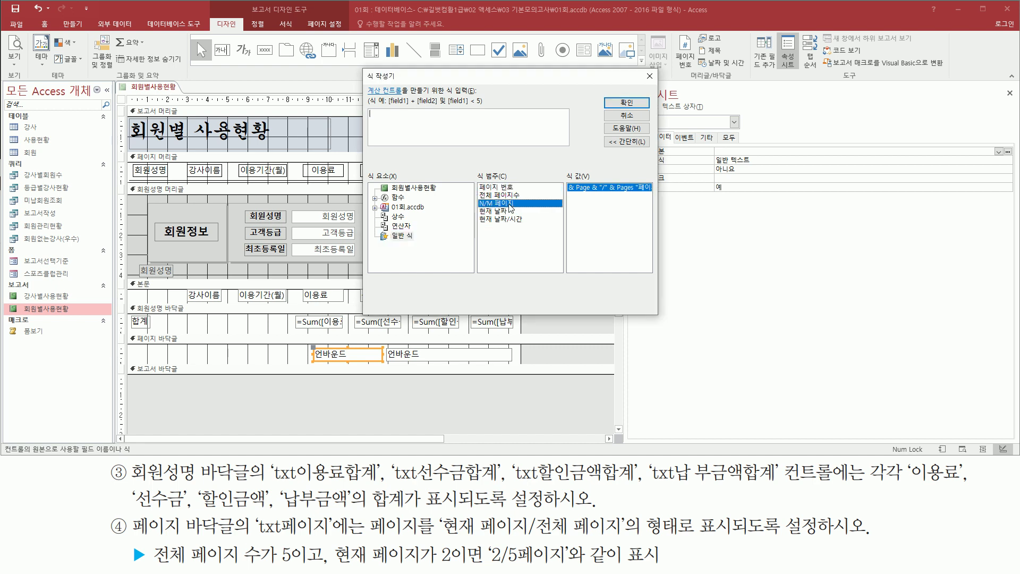
double_click(509, 204)
key("ctrl+2")
Remove the leading & so that the expression starts with Page.
left_click_drag(369, 123, 468, 121)
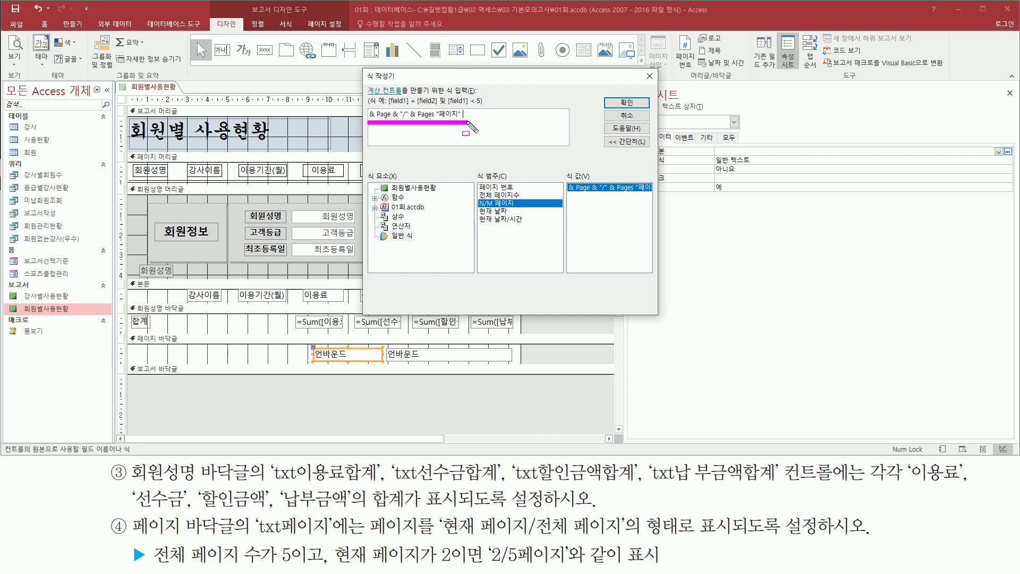
left_click_drag(365, 106, 378, 123)
key("Escape")
left_click(387, 138)
left_click(379, 116)
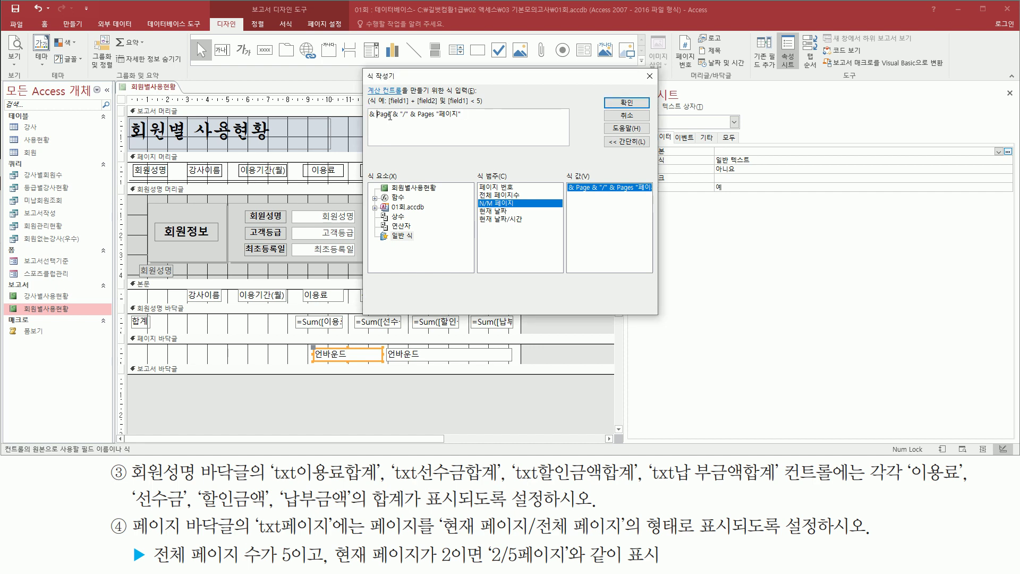
key("BackSpace")
key("BackSpace")
Add the missing & between Pages and "페이지" and apply the expression to txt페이지.
left_click_drag(368, 121, 426, 120)
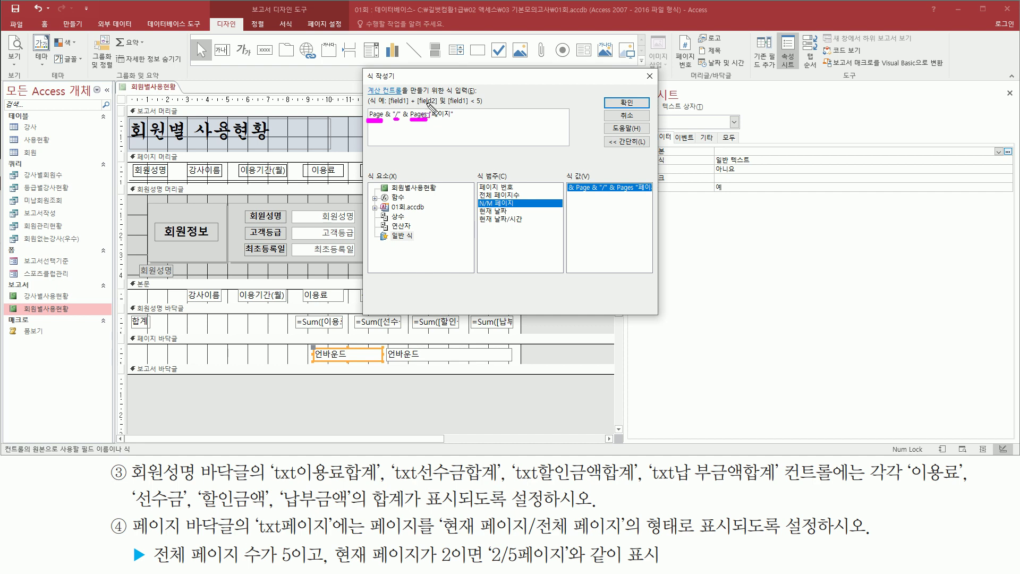
key("Escape")
left_click(429, 114)
type("&")
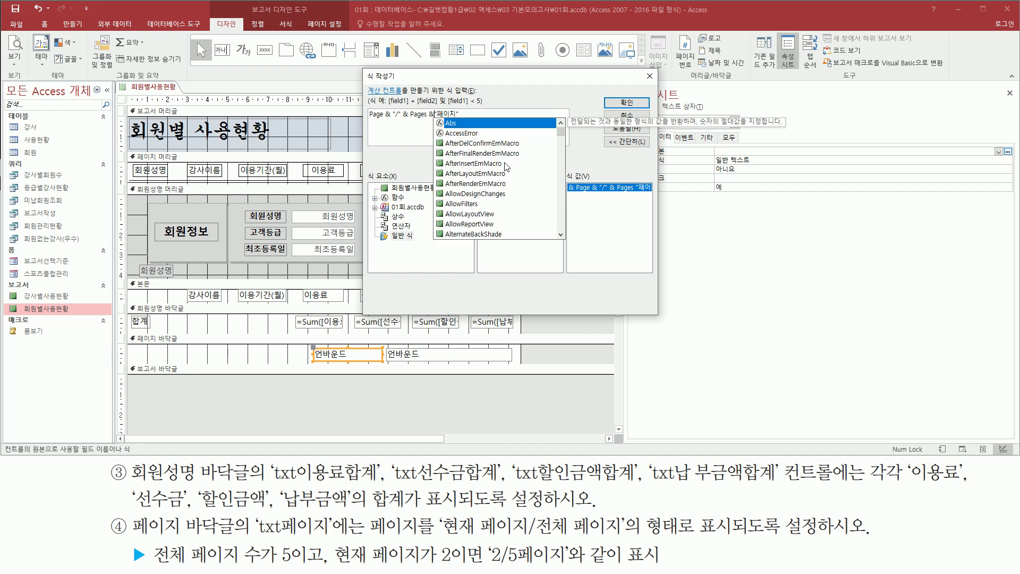
key("Escape")
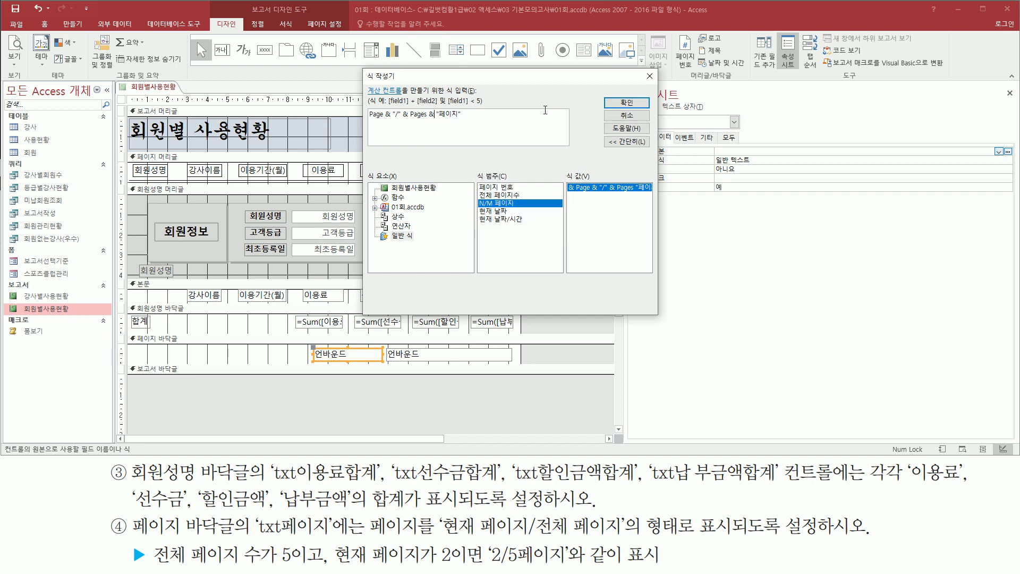
left_click(631, 104)
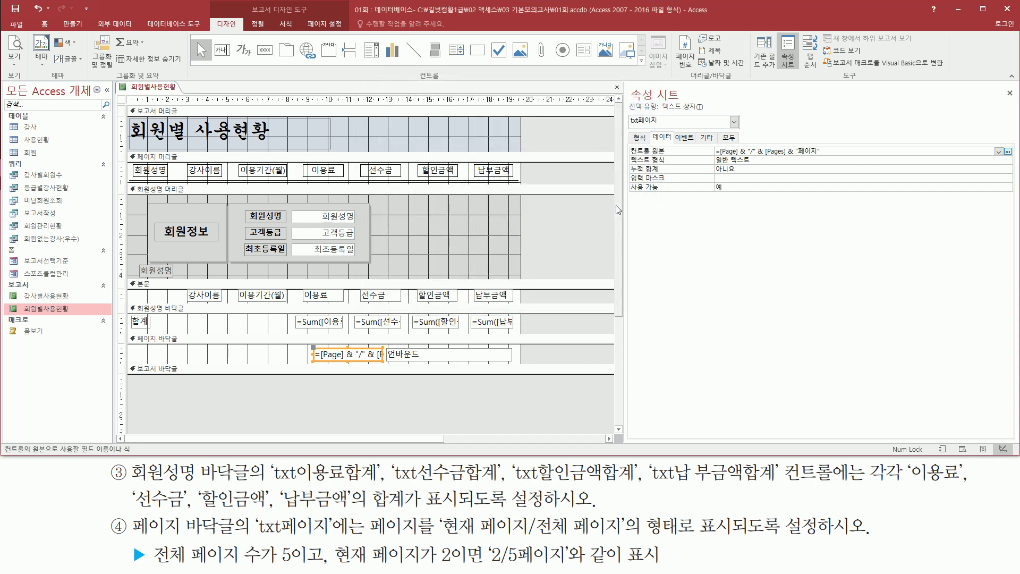
Check the Control Source of txt페이지 and the page number in the first page's footer in Print Preview.
left_click_drag(630, 155, 821, 157)
key("Escape")
left_click(840, 148)
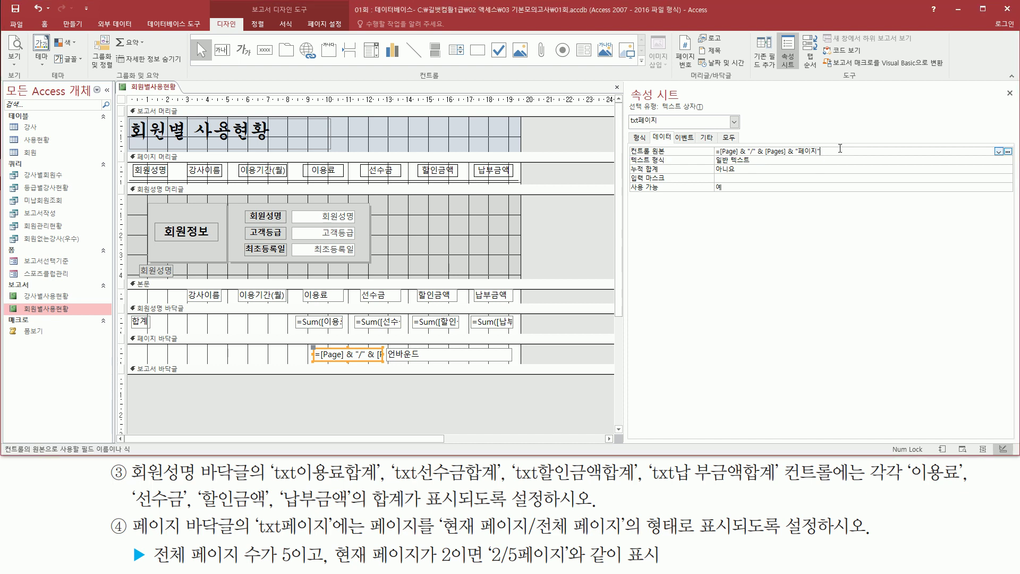
left_click(565, 230)
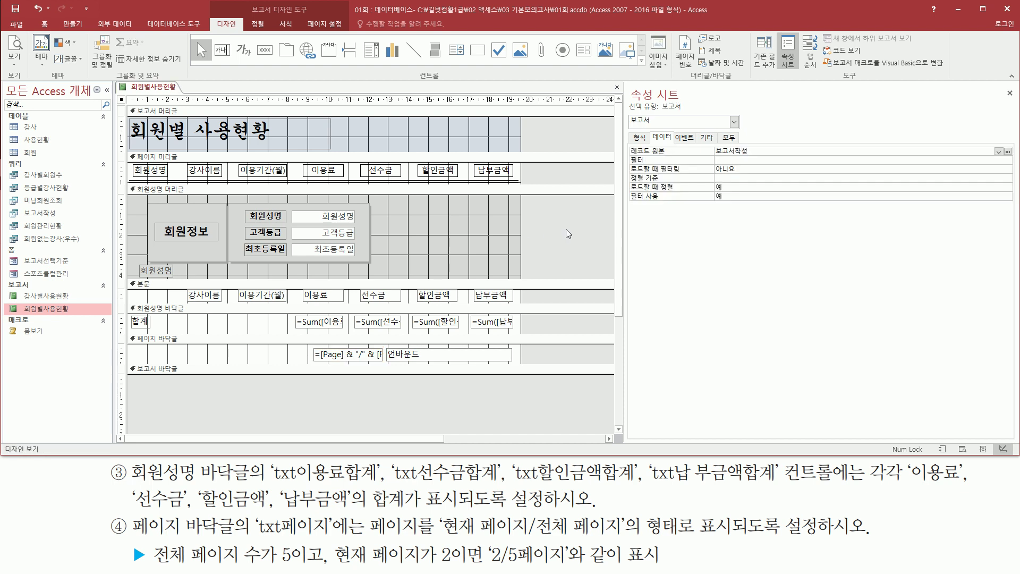
right_click(547, 204)
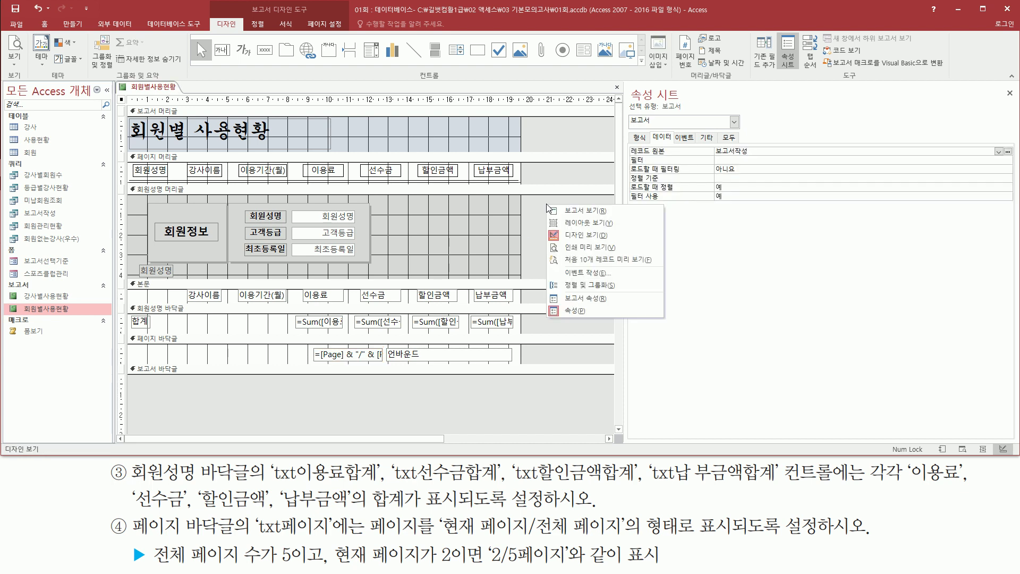
left_click(578, 247)
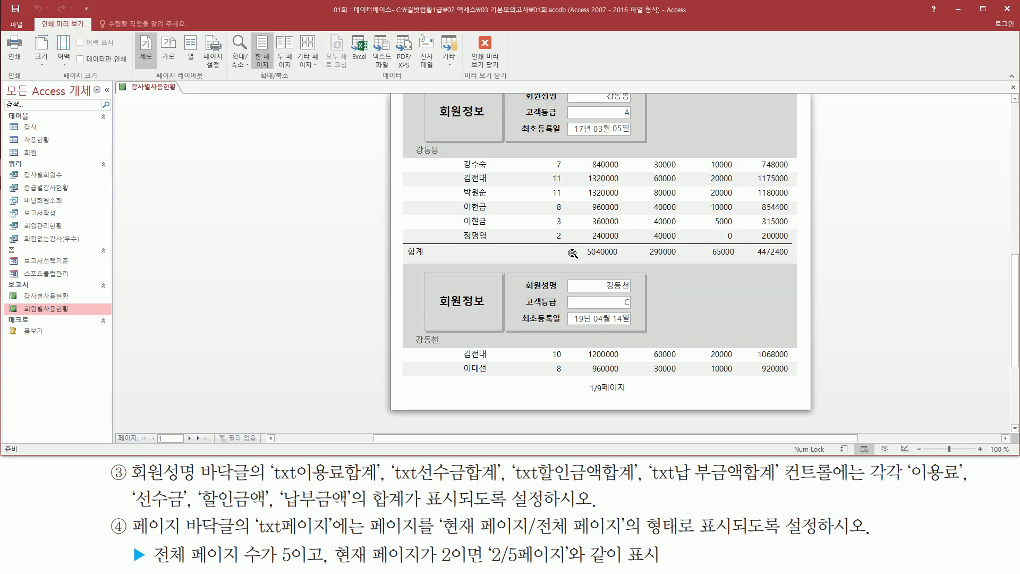
mouse_move(571, 376)
left_mouse_down()
mouse_move(597, 400)
mouse_move(647, 400)
left_mouse_up()
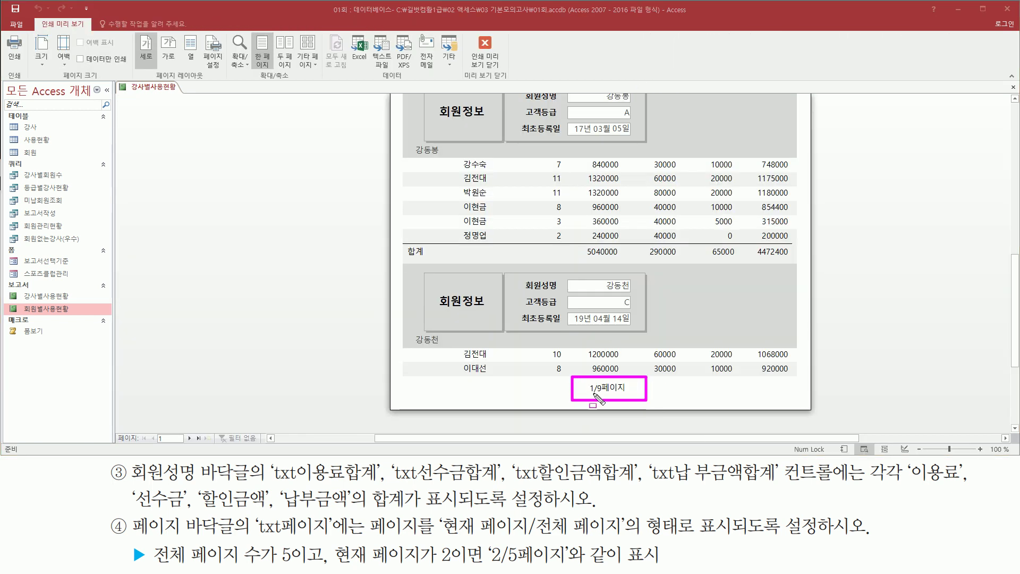
Return the report to Design View and review the Control Source of txt페이지.
right_click(319, 262)
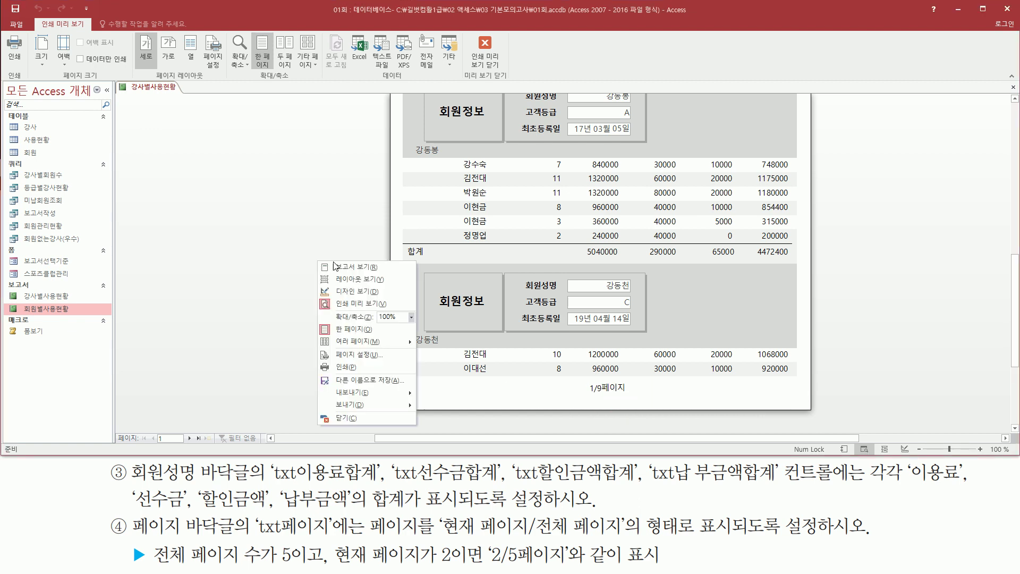
left_click(353, 291)
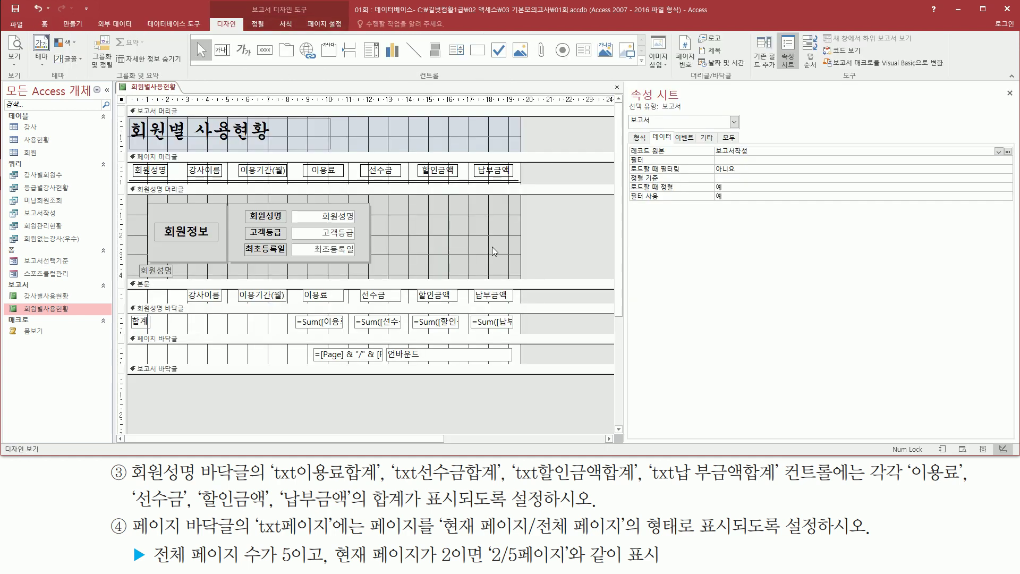
left_click(340, 354)
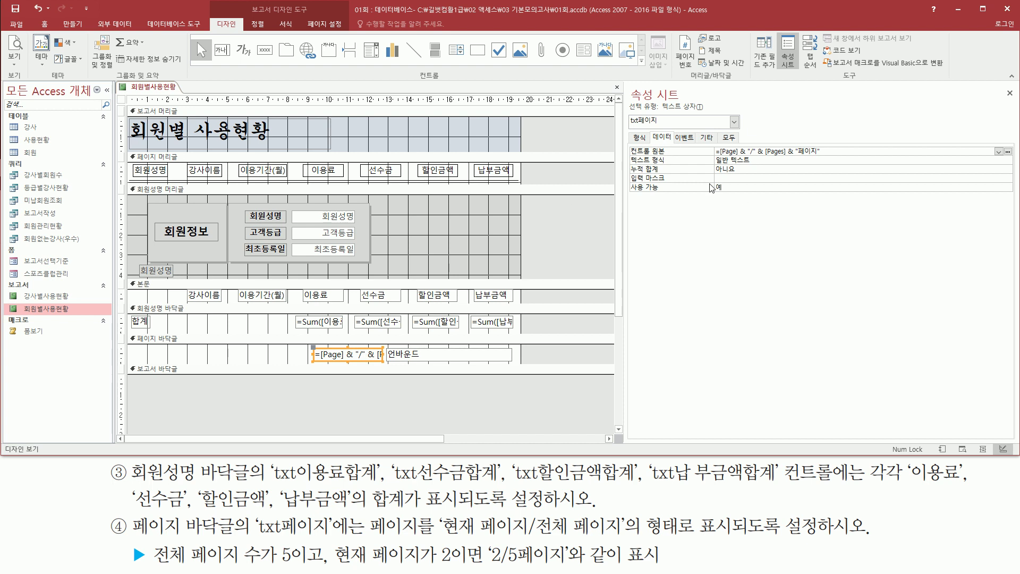
left_click_drag(627, 143, 846, 157)
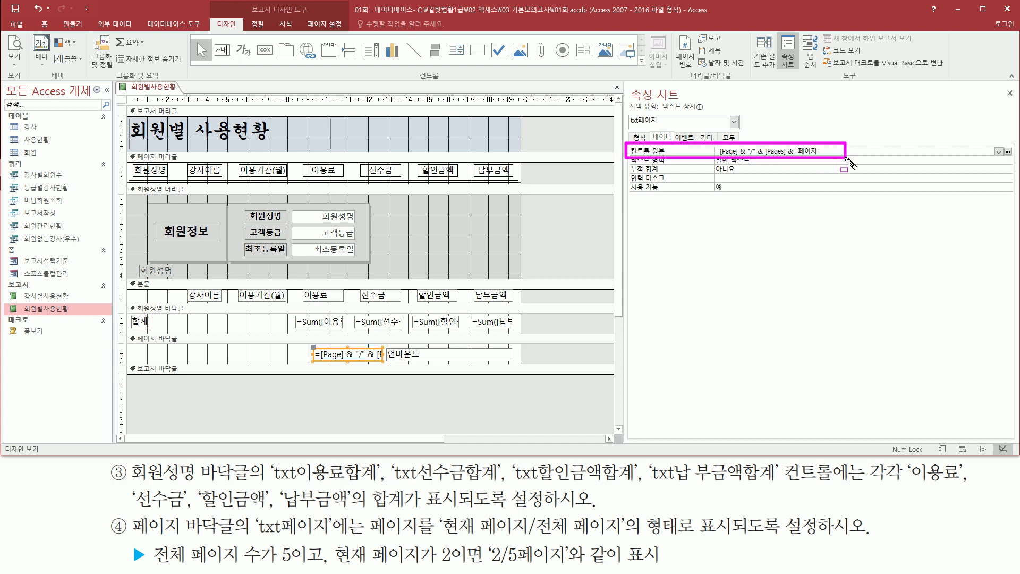
left_click_drag(1002, 141, 1015, 158)
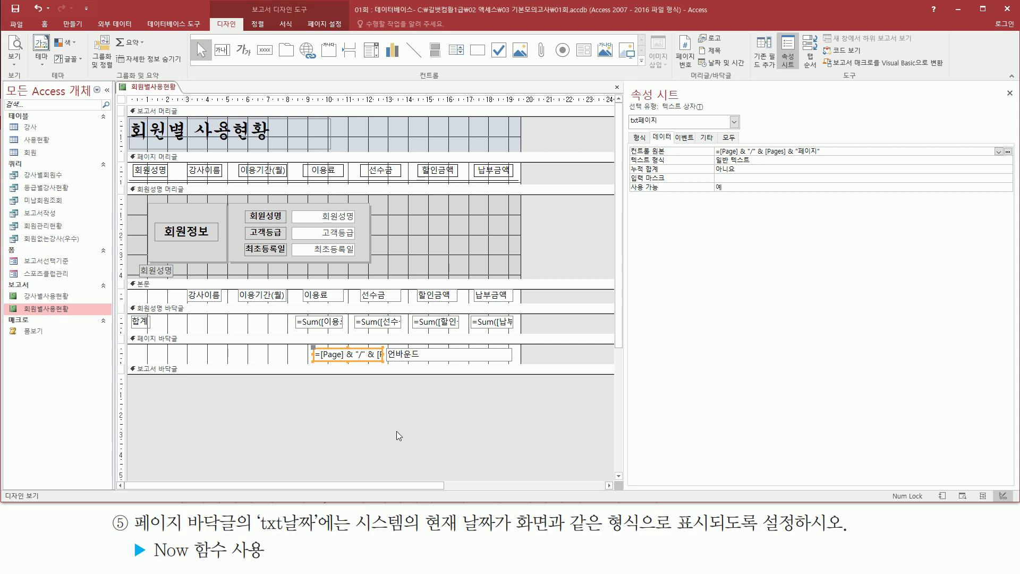
Select the unbound txt날짜 text box in the page footer.
mouse_move(127, 535)
left_mouse_down()
mouse_move(262, 557)
mouse_move(238, 509)
mouse_move(315, 533)
left_mouse_up()
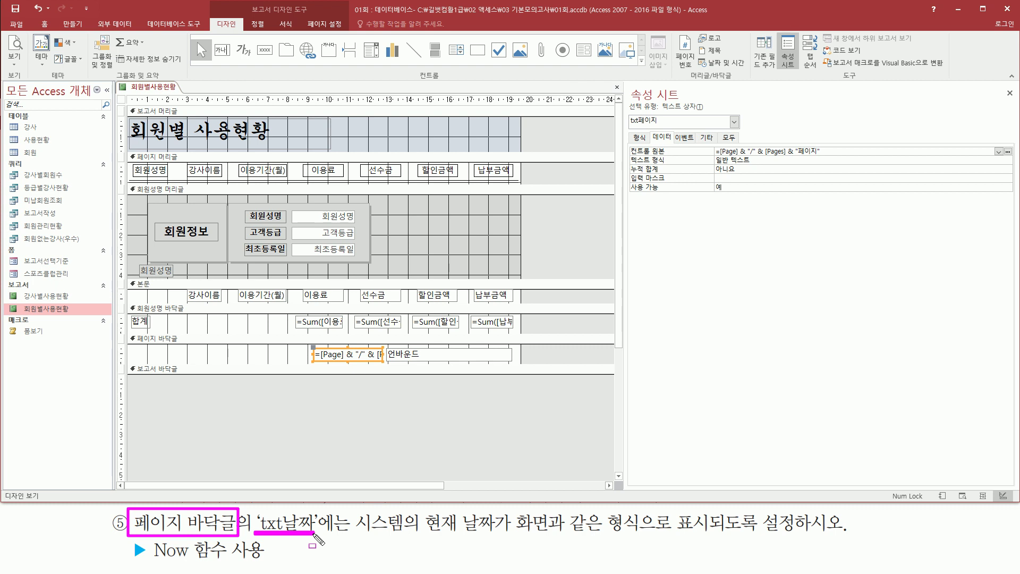
mouse_move(128, 327)
left_mouse_down()
mouse_move(442, 367)
mouse_move(521, 365)
left_mouse_up()
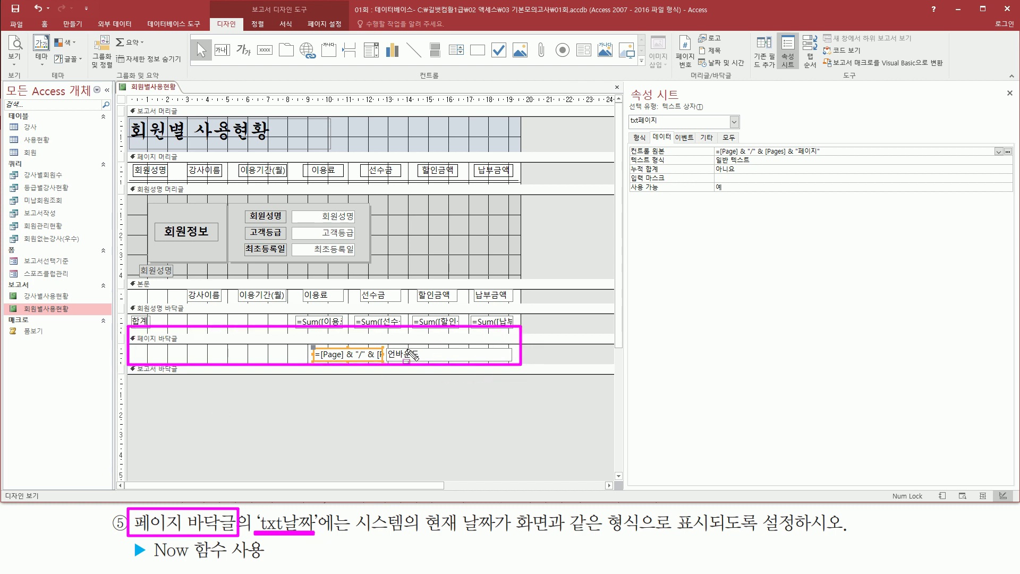
mouse_move(385, 345)
left_mouse_down()
mouse_move(421, 363)
mouse_move(511, 363)
left_mouse_up()
left_click(468, 356)
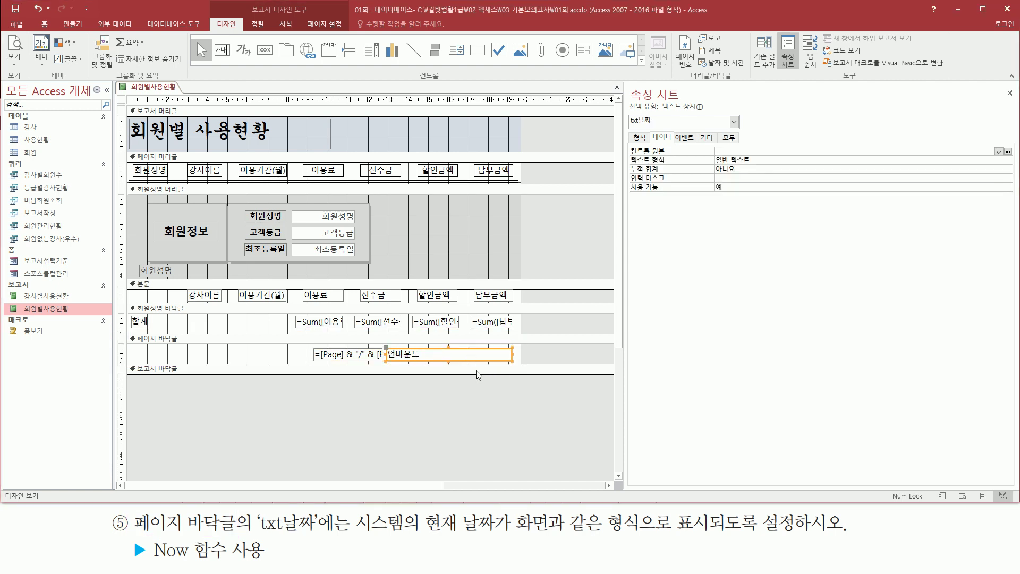
left_click_drag(630, 126, 657, 126)
left_click_drag(353, 531, 832, 535)
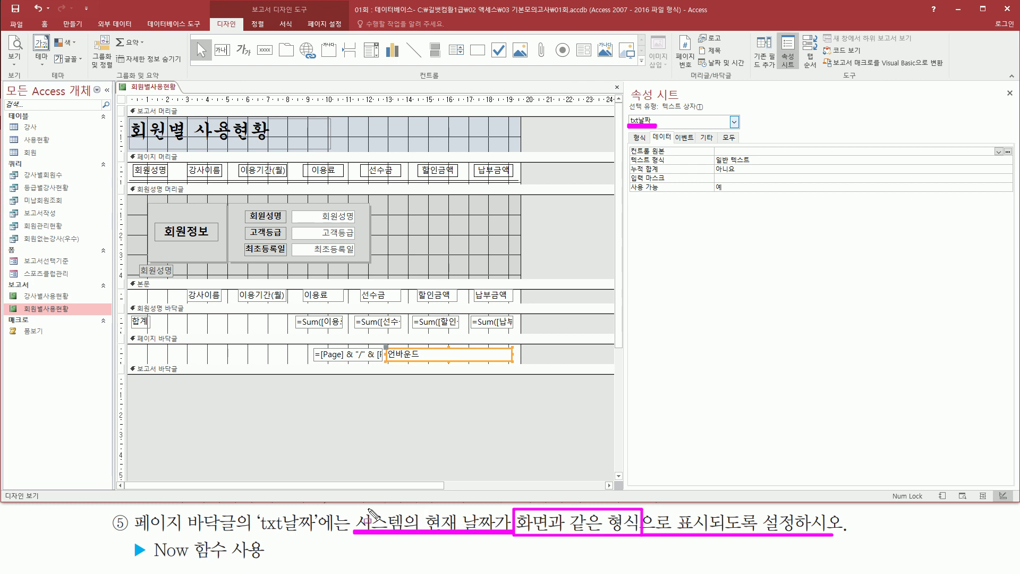
mouse_move(359, 510)
left_mouse_down()
mouse_move(378, 526)
mouse_move(494, 534)
mouse_move(497, 543)
left_mouse_up()
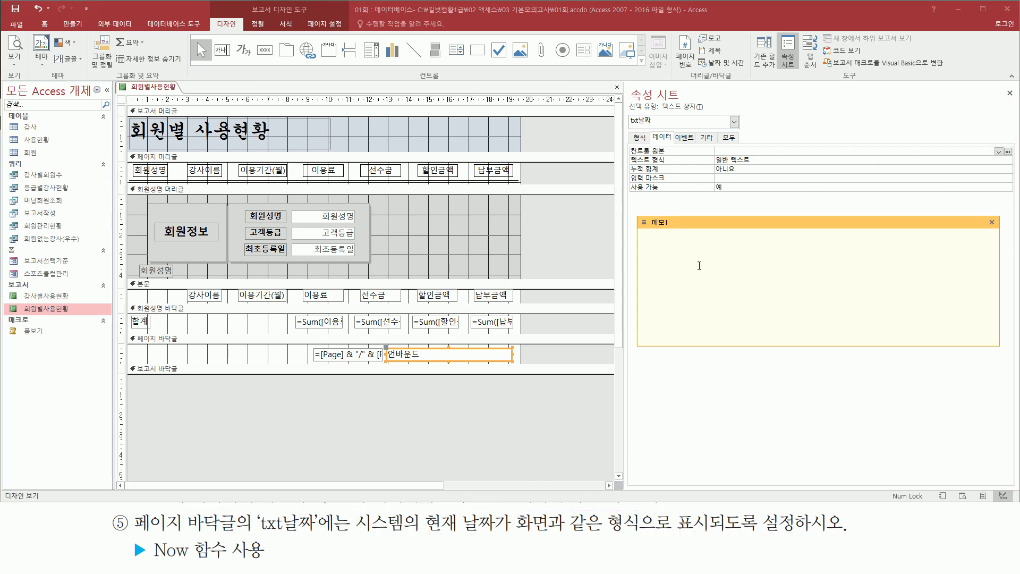
Write the functions date() and now() on separate lines in the memo note.
type("ate")
type("now(")
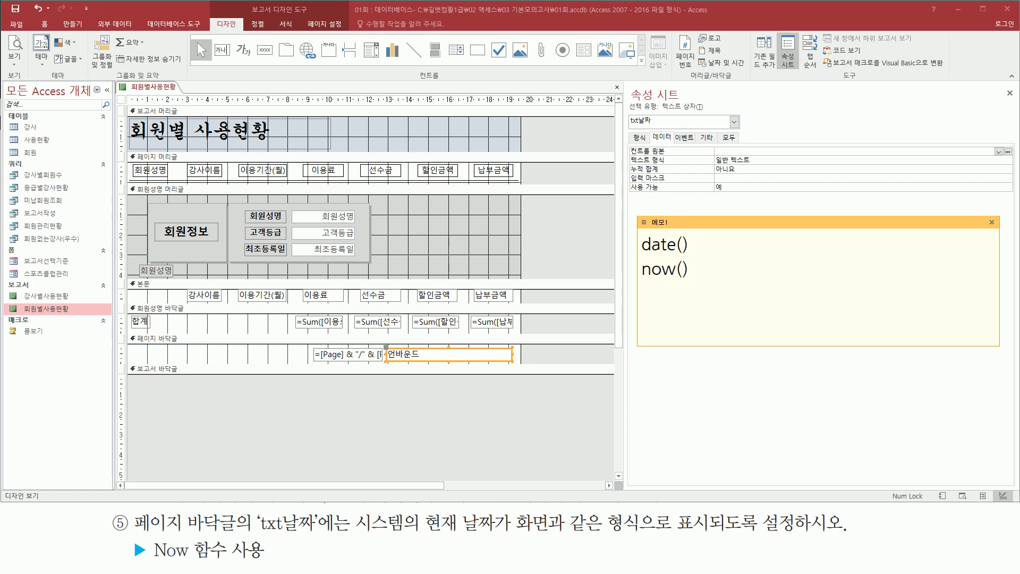
Annotate the memo note with 날짜만 beside date() and 날짜 시간 beside now().
type("날짜만")
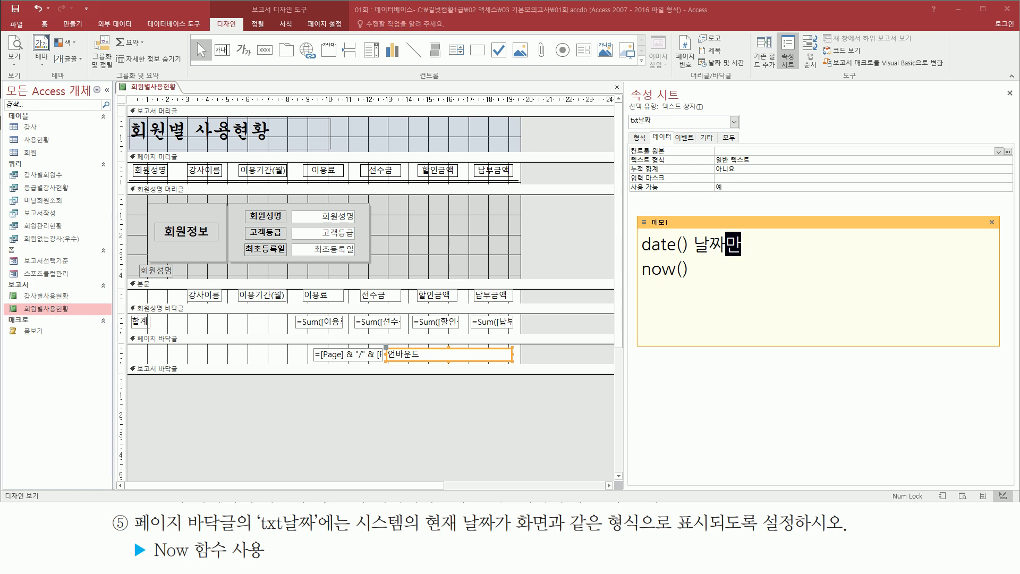
left_click(690, 269)
type("날짜")
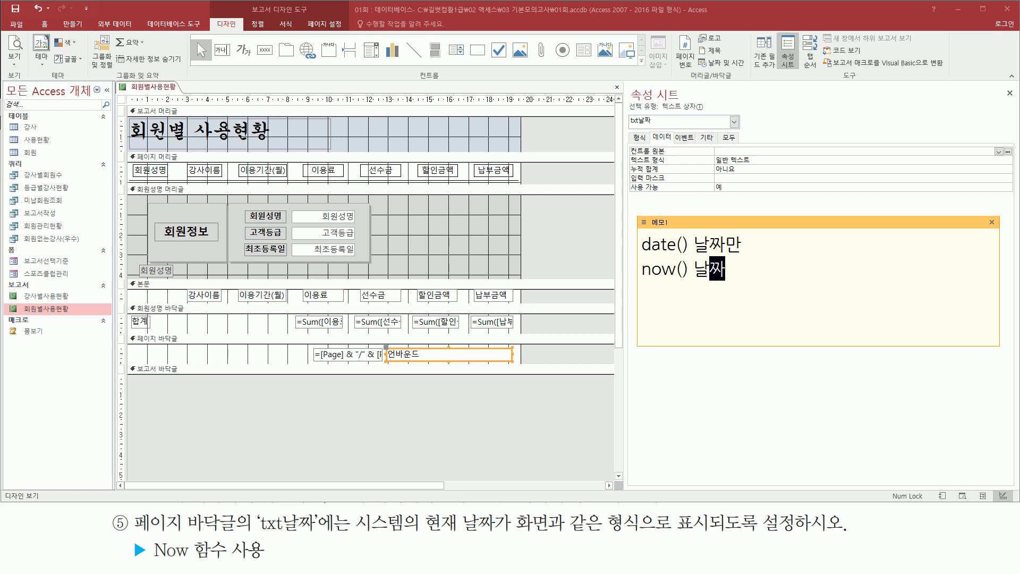
type(" 식간")
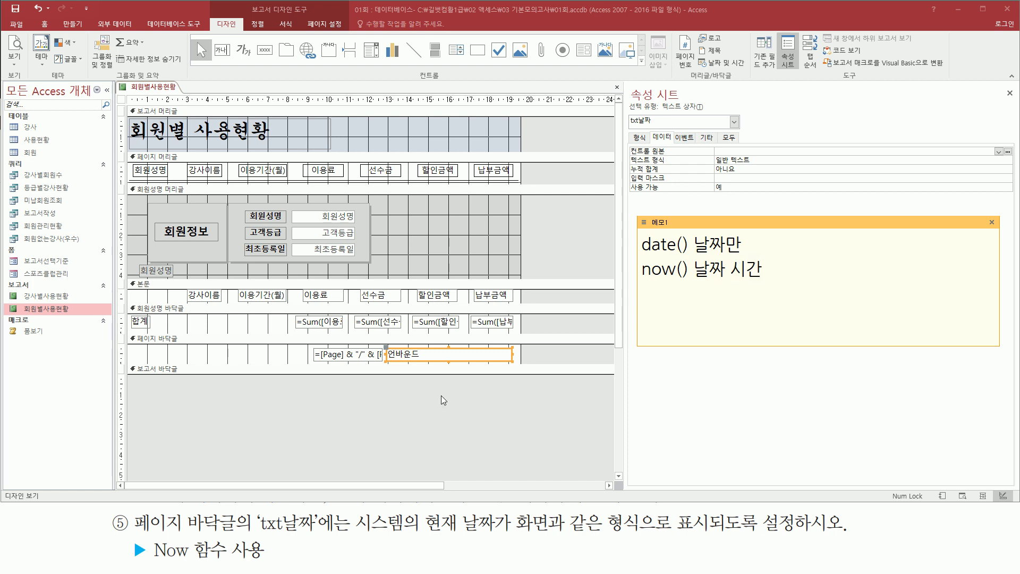
mouse_move(149, 533)
left_mouse_down()
mouse_move(295, 573)
mouse_move(279, 566)
left_mouse_up()
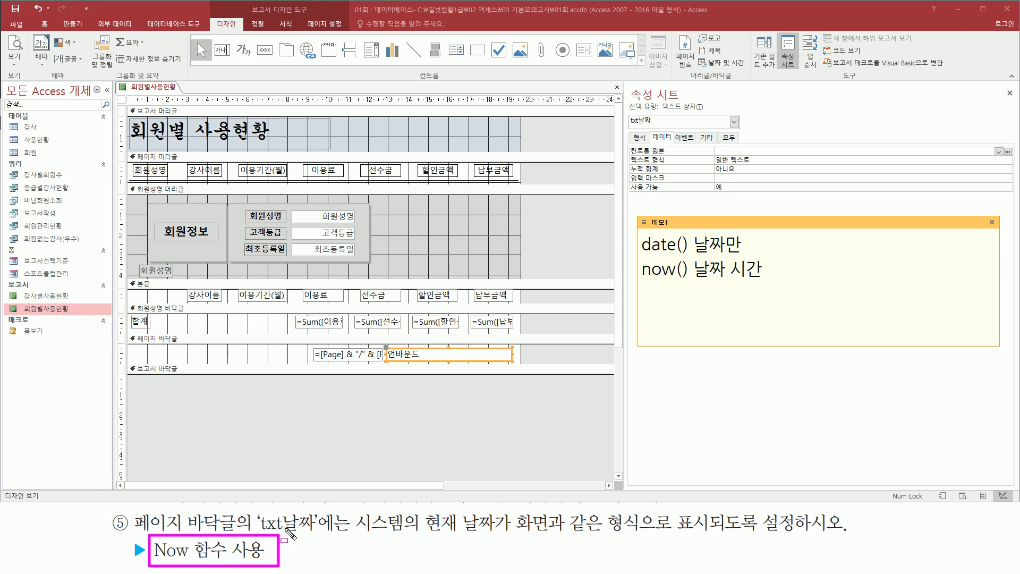
left_click_drag(639, 279, 691, 280)
left_click_drag(151, 548, 278, 547)
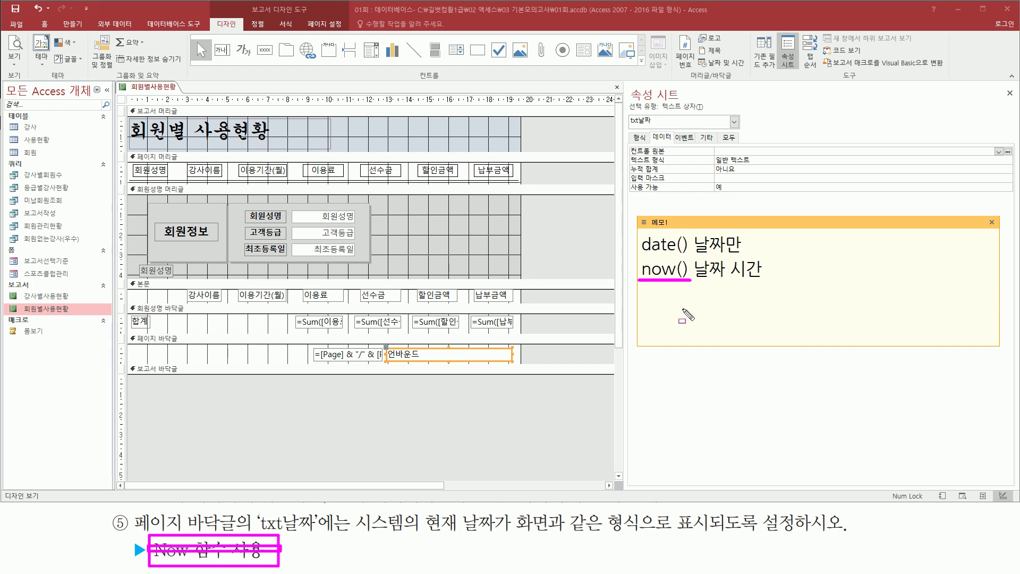
key("e")
mouse_move(508, 506)
left_mouse_down()
mouse_move(644, 542)
mouse_move(795, 541)
left_mouse_up()
key("e")
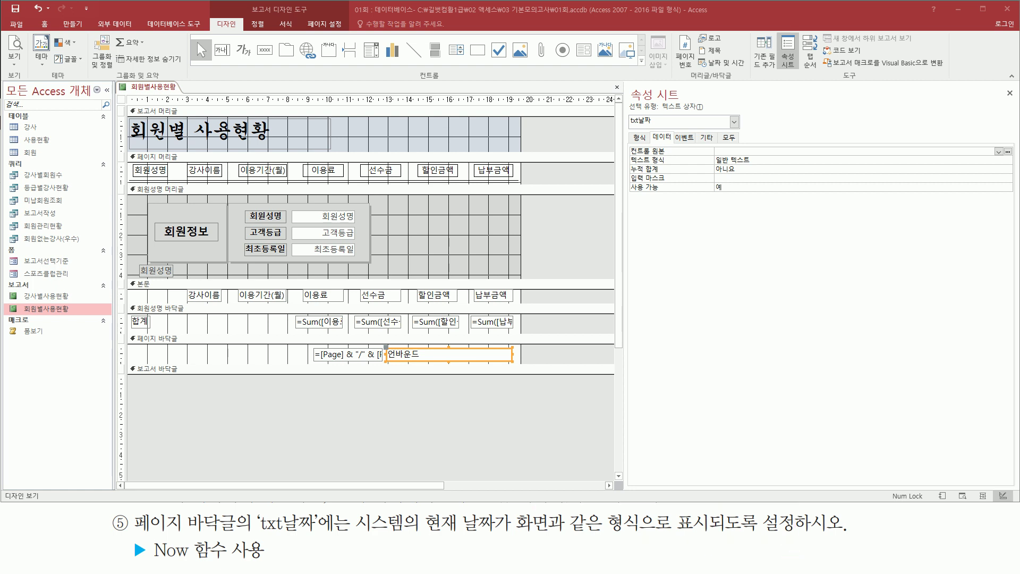
key("Right")
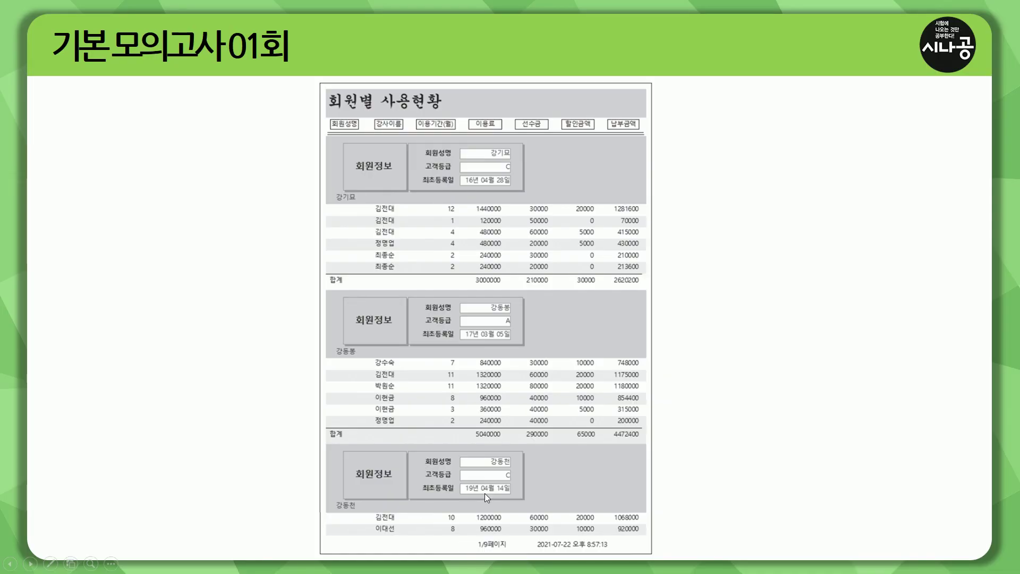
left_click_drag(322, 533, 658, 554)
left_click_drag(541, 552, 611, 552)
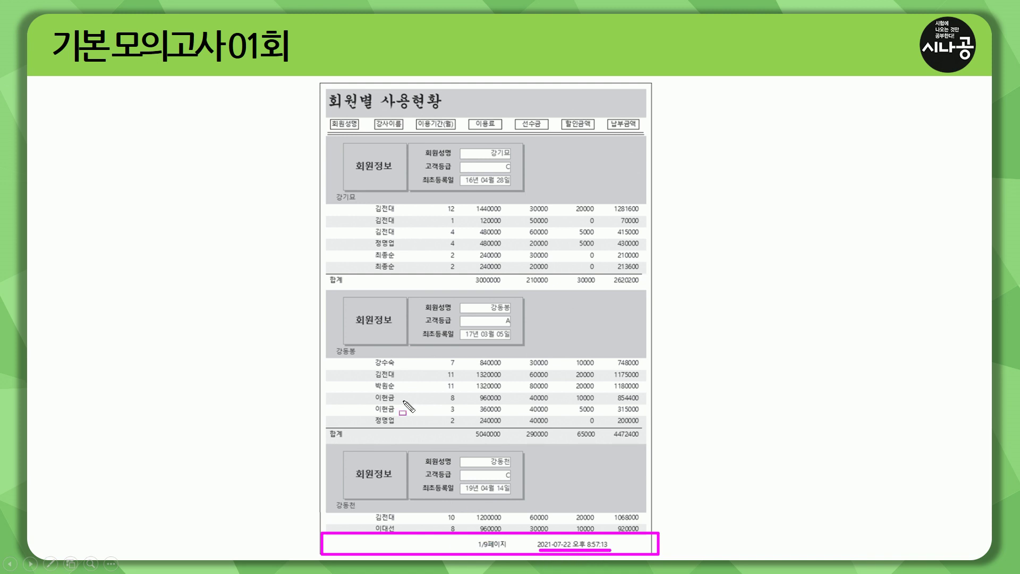
key("Escape")
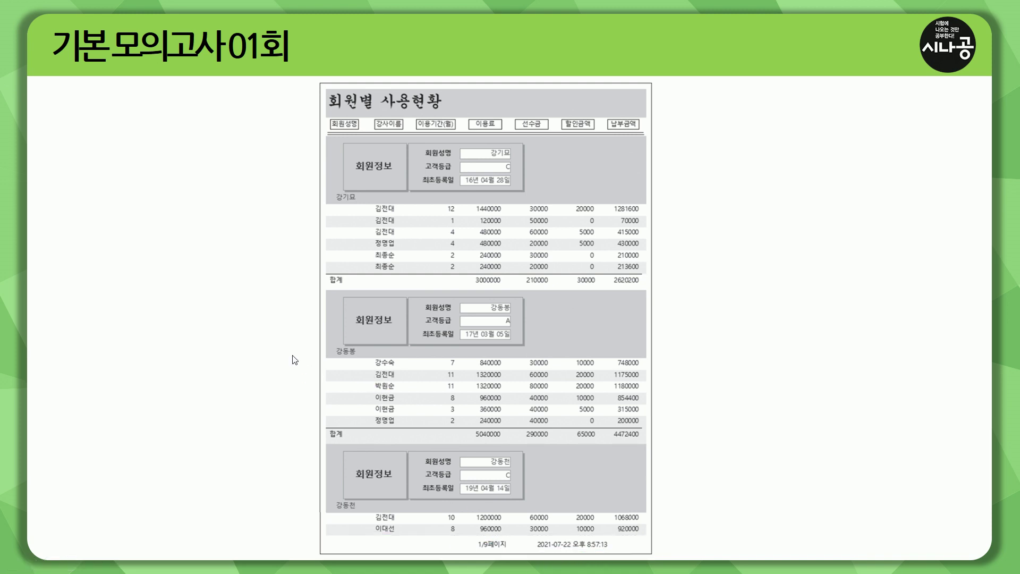
left_click(265, 324)
key("ctrl+p")
left_click_drag(629, 496, 722, 496)
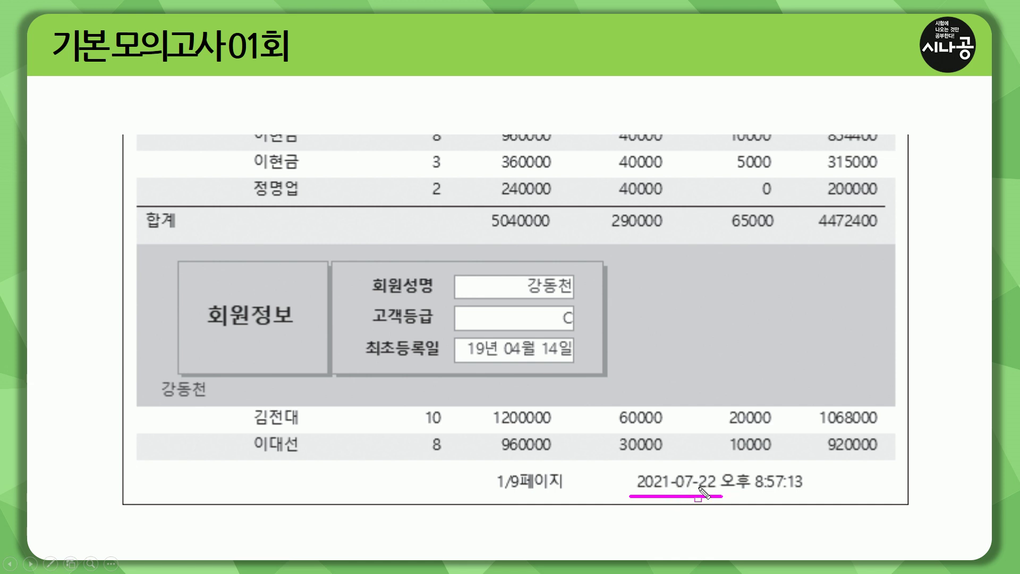
left_click_drag(726, 492, 811, 492)
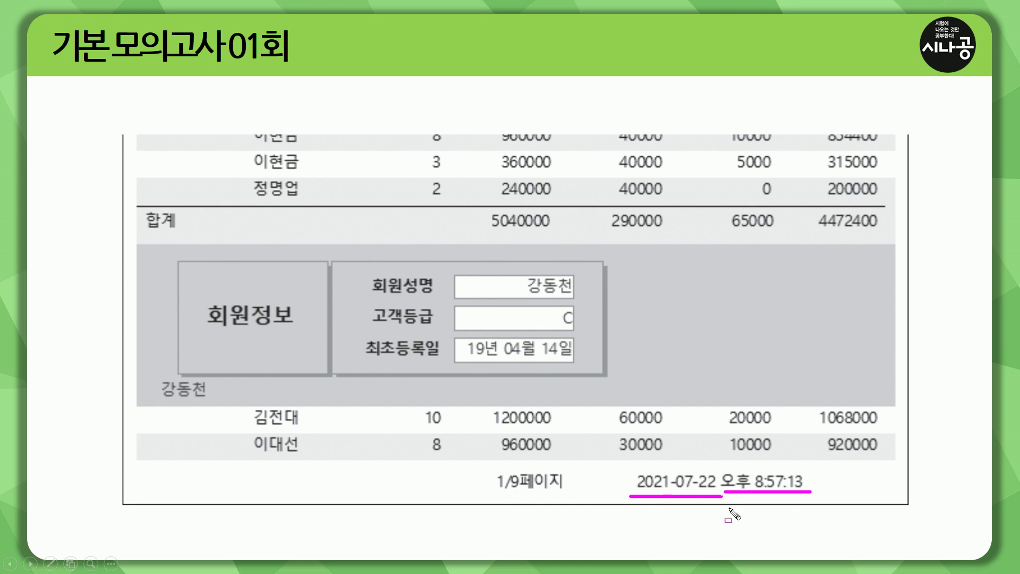
key("e")
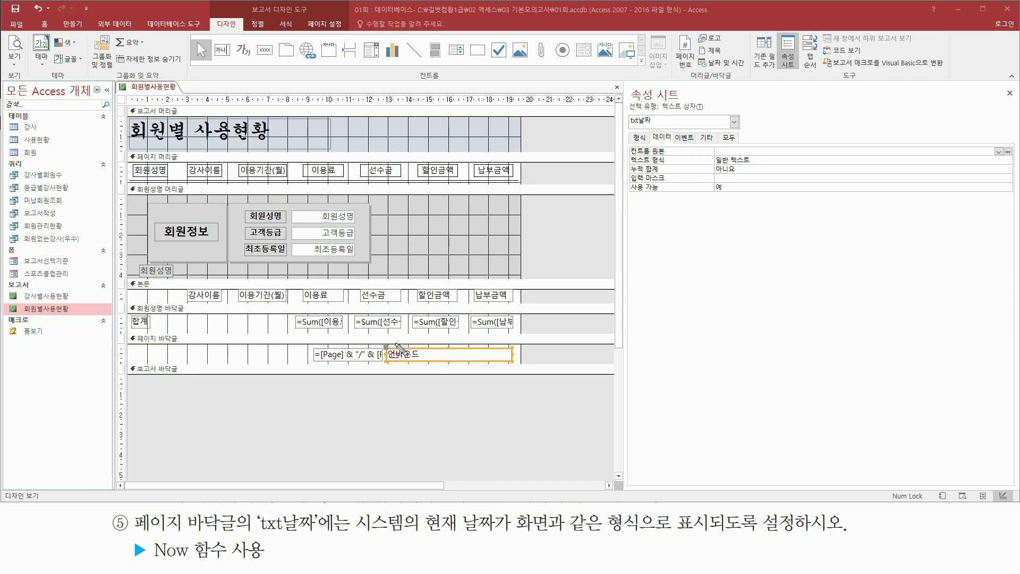
Set the Control Source of the txt날짜 text box in the page footer to =Now().
left_click_drag(386, 344, 514, 365)
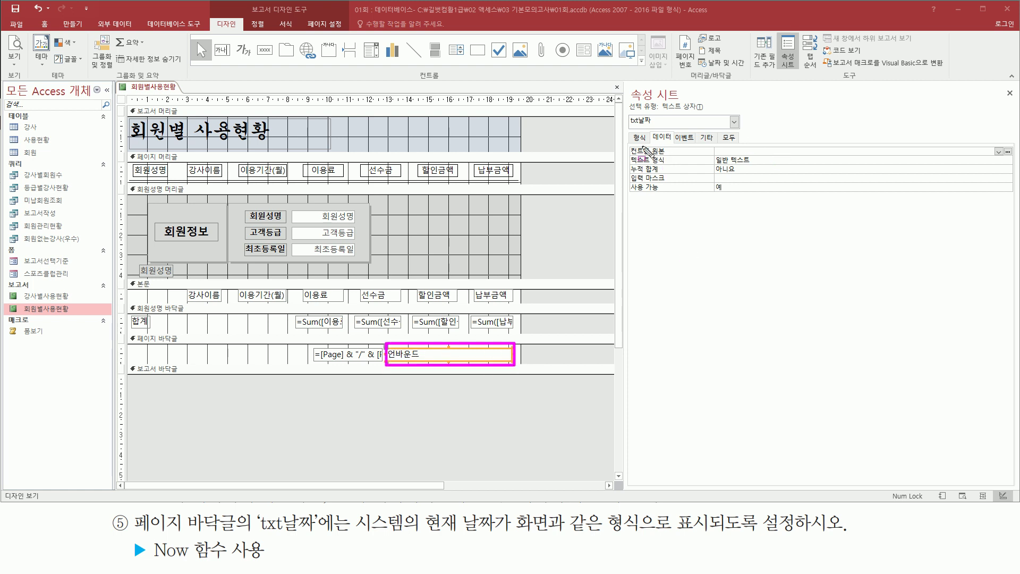
left_click_drag(653, 142, 672, 142)
key("e")
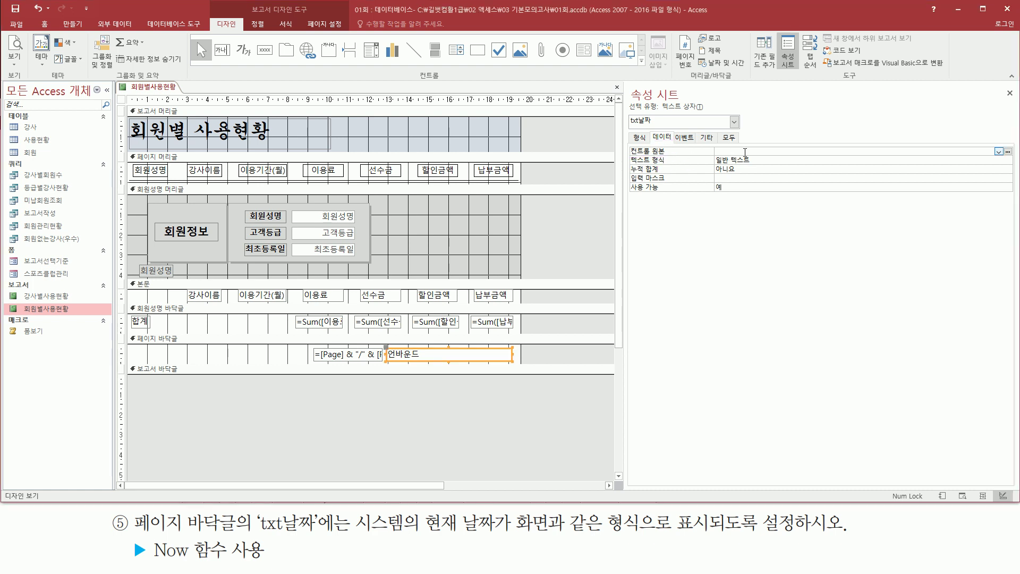
left_click(745, 152)
type("=now")
type("()")
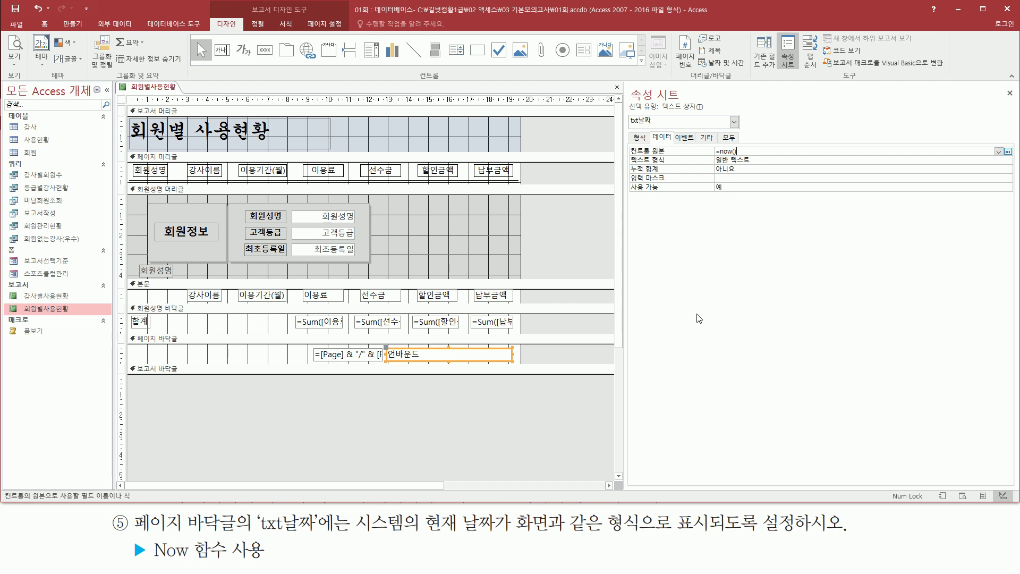
left_click(649, 151)
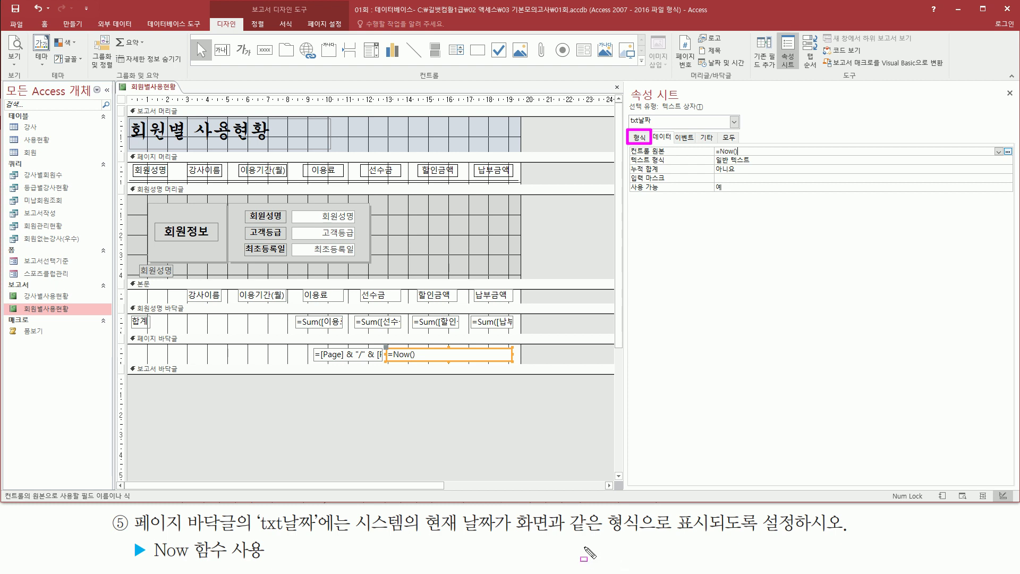
key("Escape")
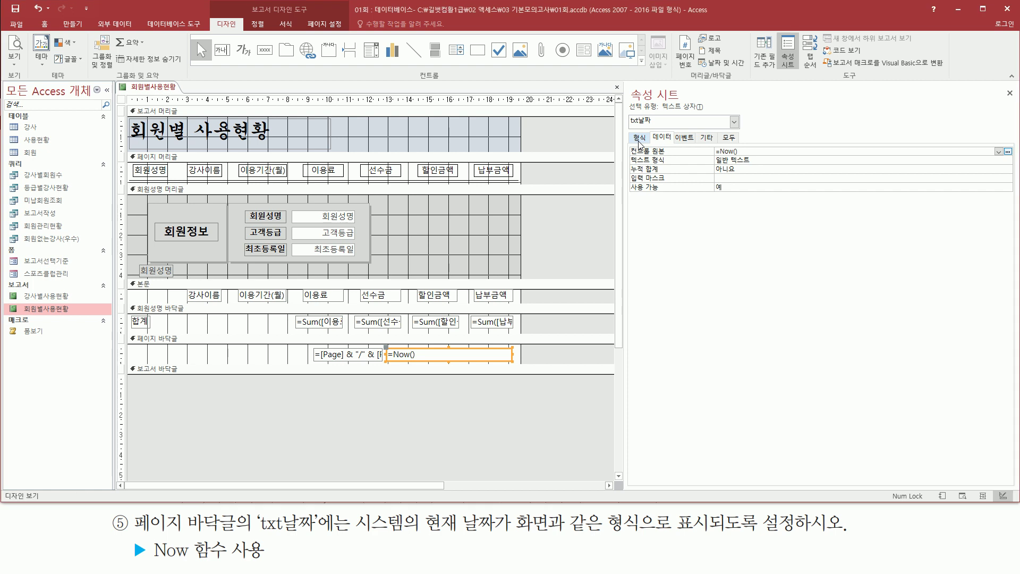
Set the Format property of txt날짜 to 기본 날짜.
left_click(640, 139)
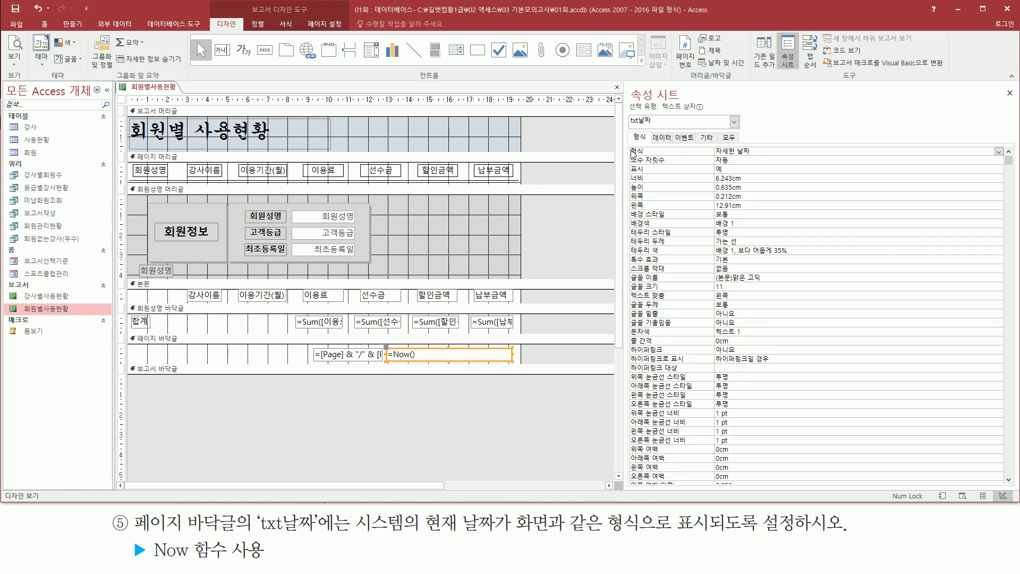
mouse_move(631, 156)
left_mouse_down()
mouse_move(766, 158)
mouse_move(765, 149)
left_mouse_up()
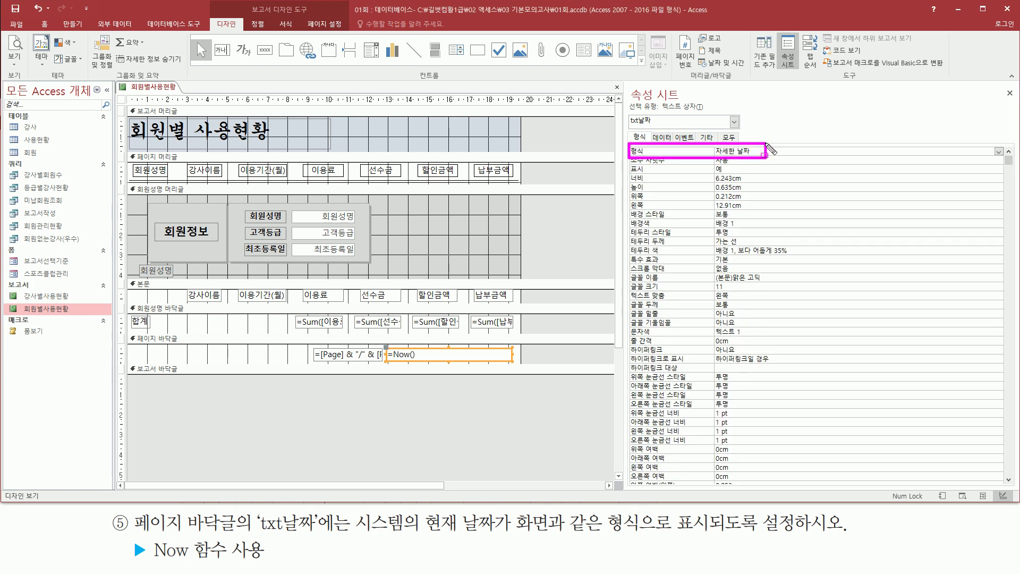
key("Escape")
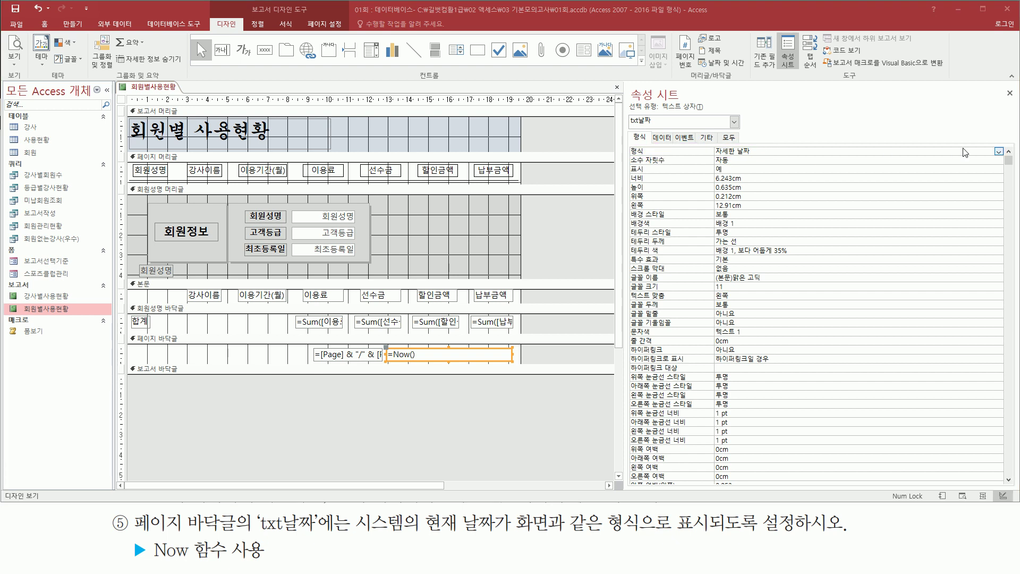
left_click(998, 152)
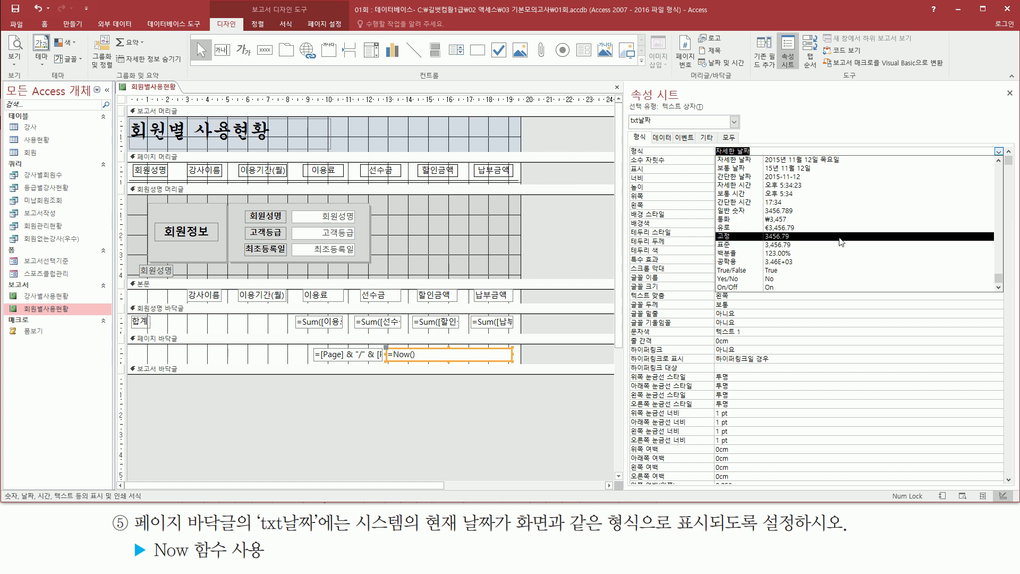
scroll(872, 245, "up", 1)
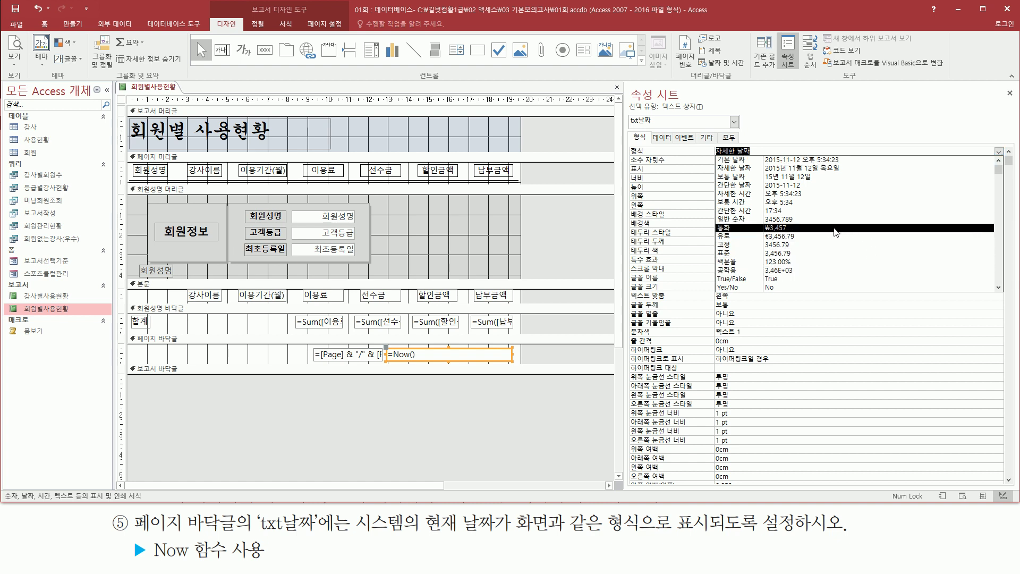
left_click_drag(712, 161, 751, 161)
mouse_move(763, 165)
left_mouse_down()
mouse_move(798, 165)
mouse_move(813, 178)
mouse_move(805, 171)
mouse_move(839, 166)
left_mouse_up()
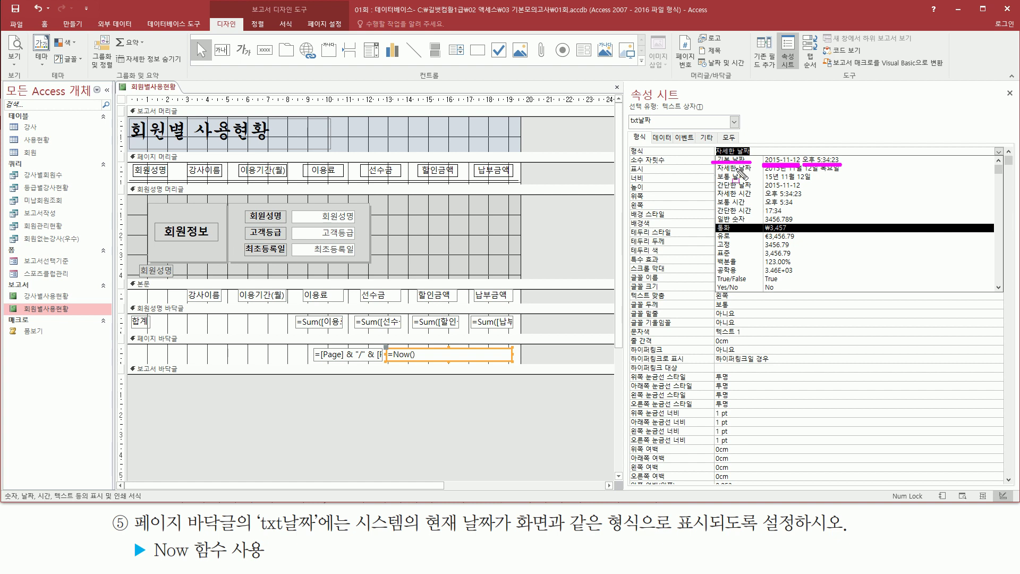
key("Escape")
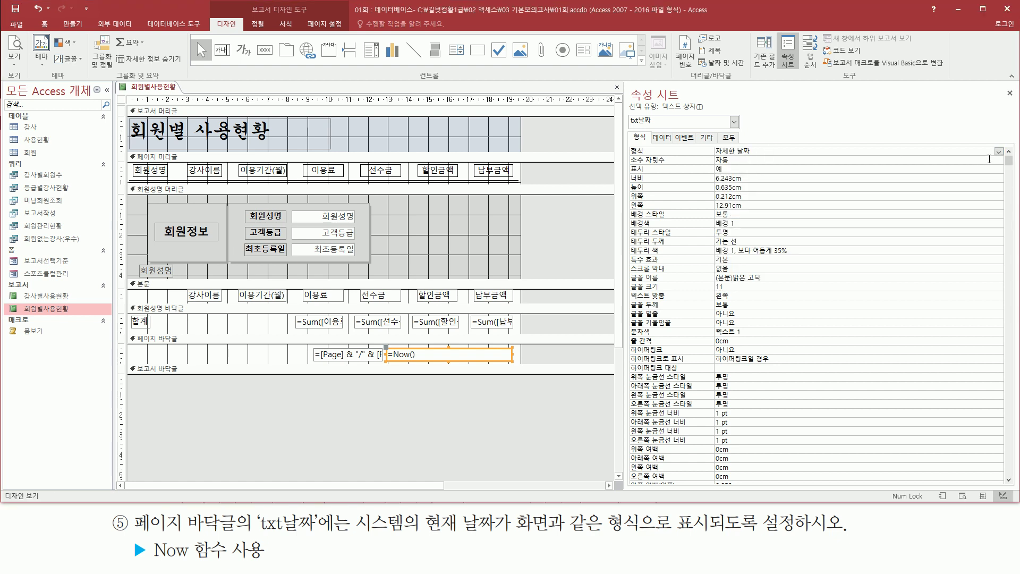
left_click(999, 151)
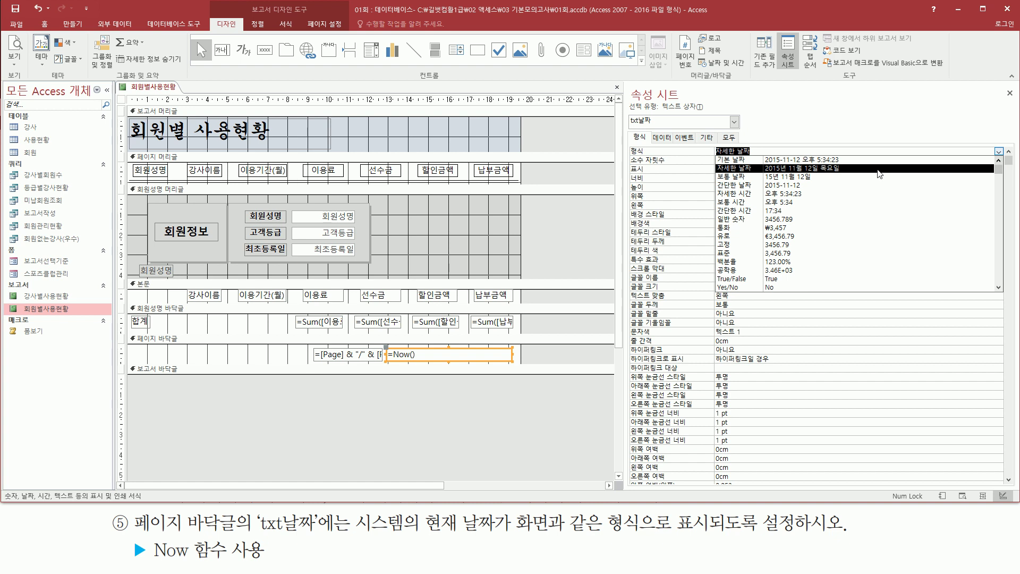
left_click(864, 161)
left_click(773, 153)
left_click_drag(624, 154, 774, 155)
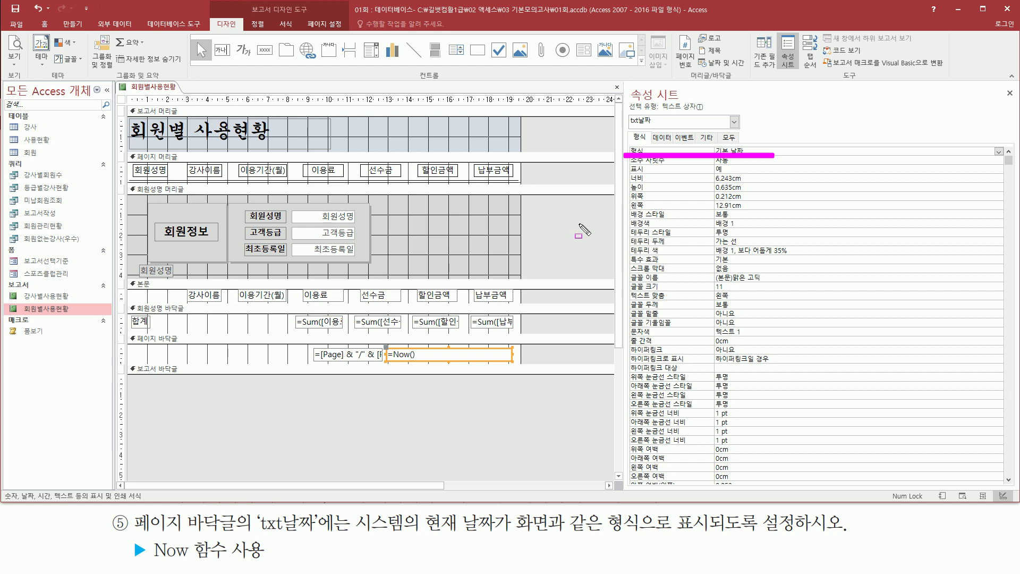
key("Escape")
Preview the report in Print Preview and check the date and time in the first page's footer.
left_click(577, 230)
right_click(568, 220)
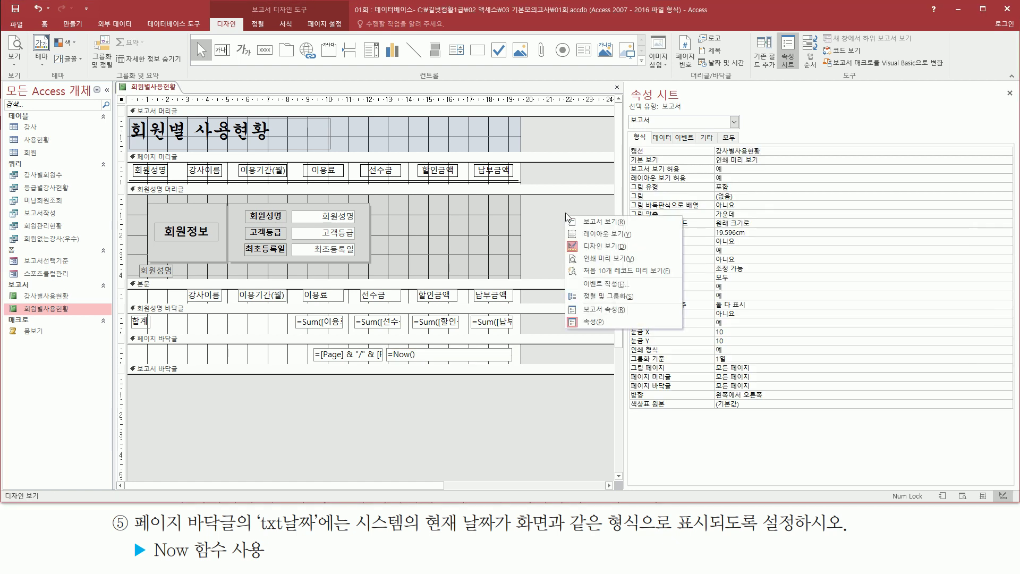
left_click(604, 260)
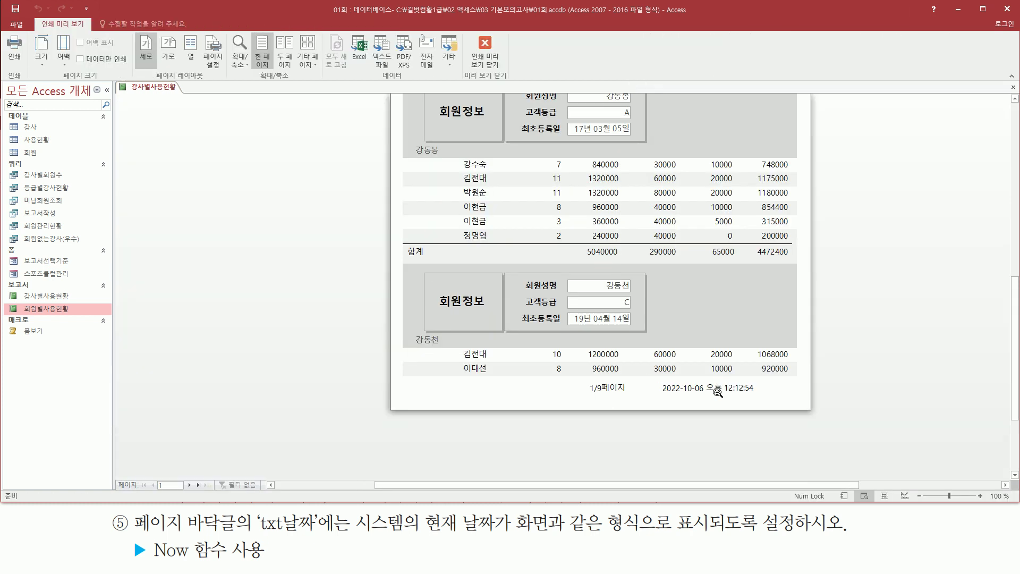
left_click_drag(656, 395, 702, 395)
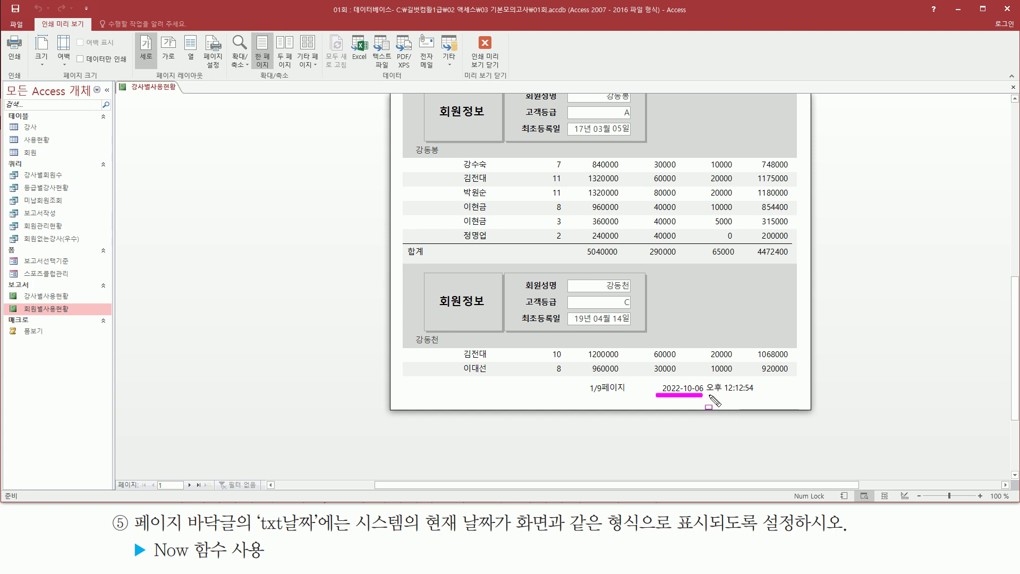
left_click_drag(707, 395, 758, 395)
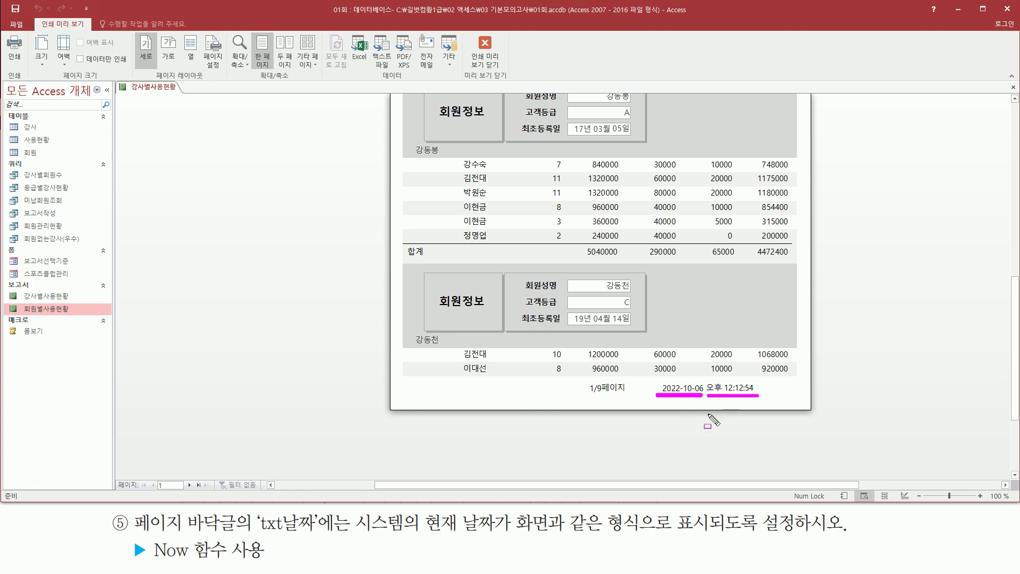
key("Escape")
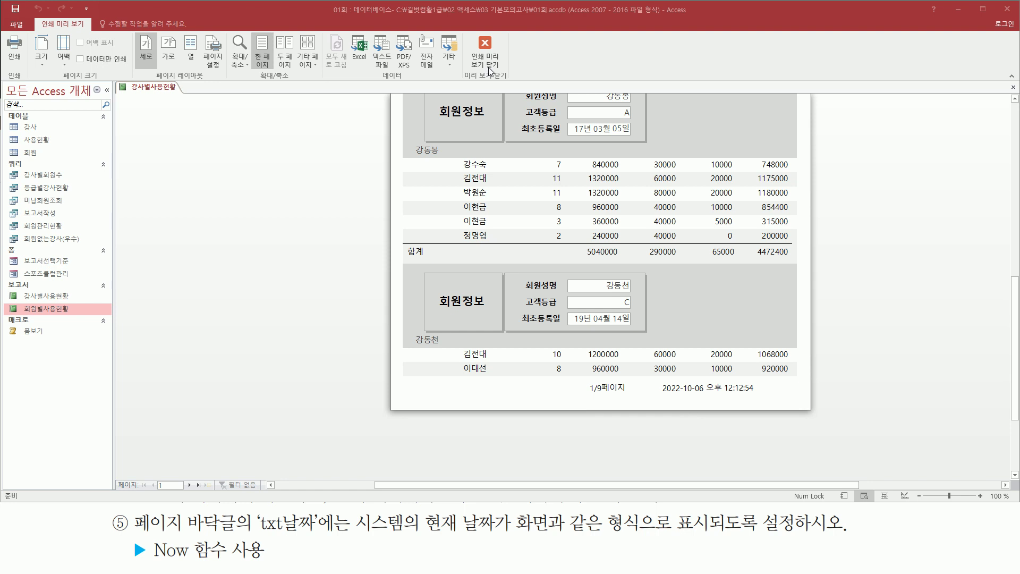
Return the 회원별사용현황 report from Print Preview to Design View and close it, saving the design changes.
right_click(286, 232)
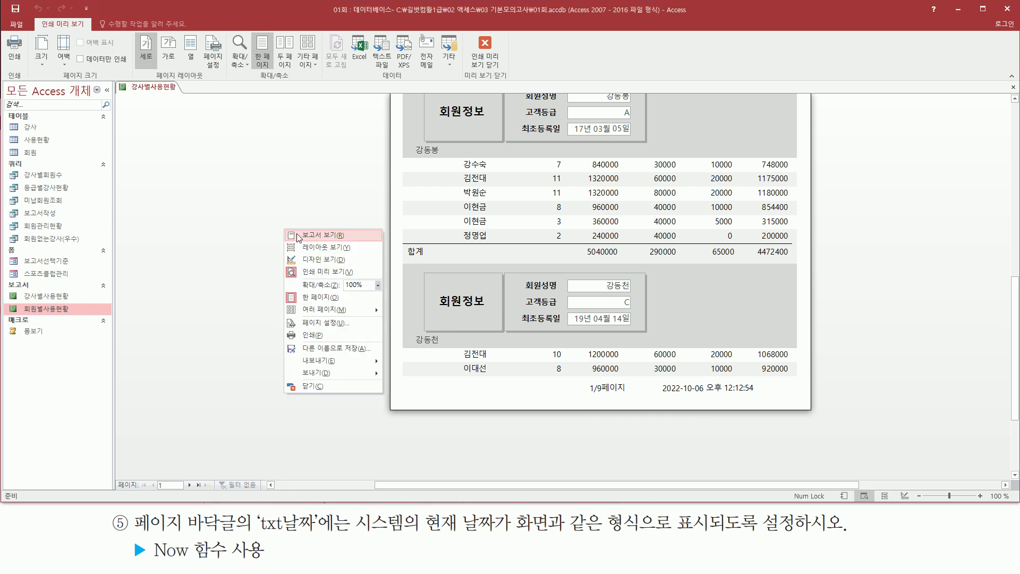
left_click(325, 260)
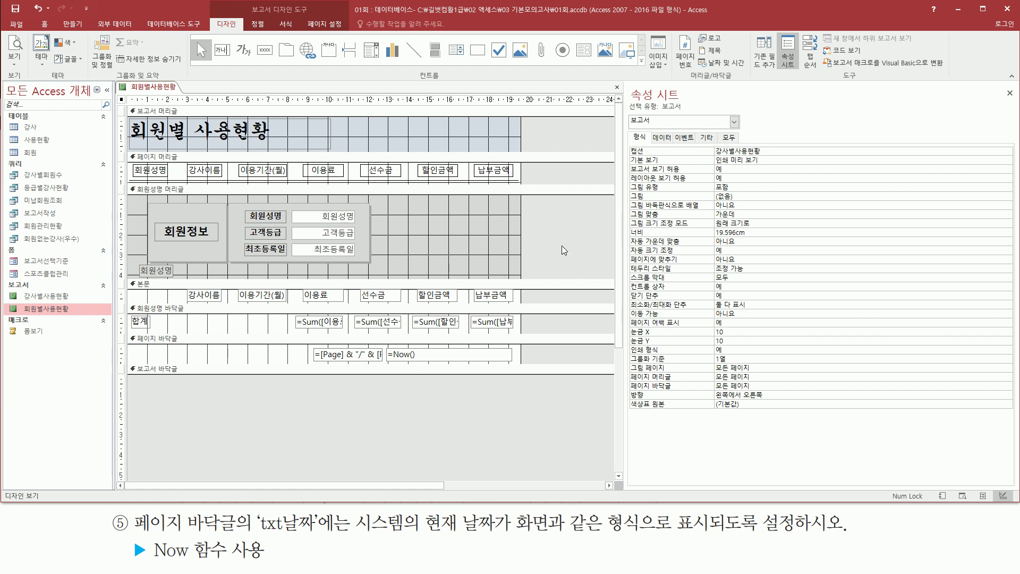
right_click(141, 86)
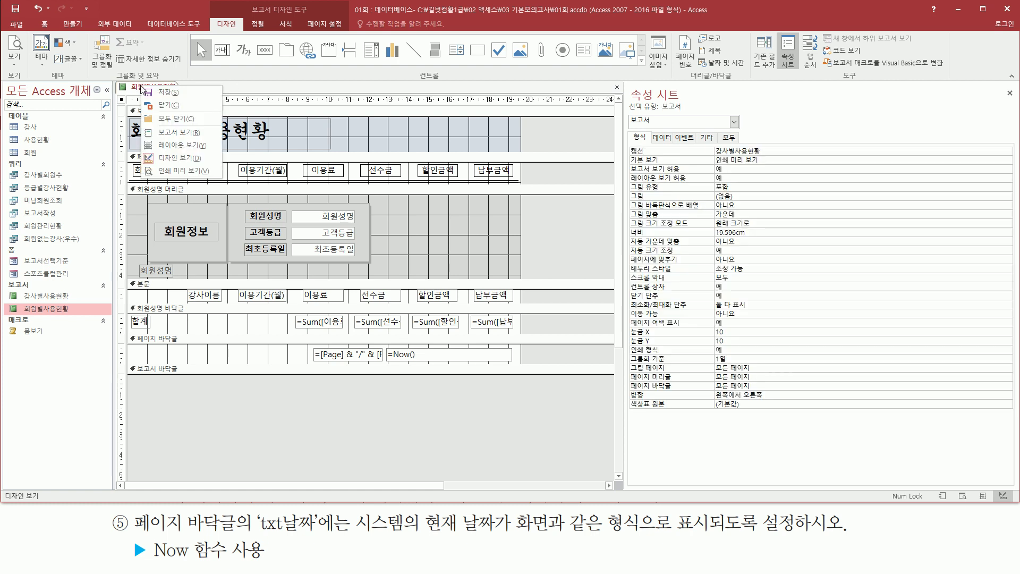
left_click(161, 106)
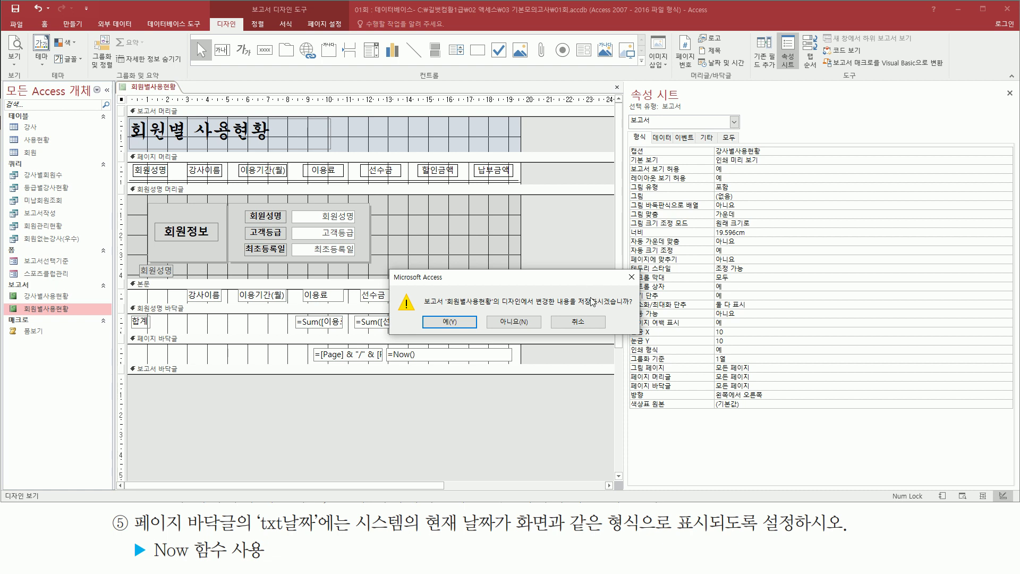
left_click(456, 322)
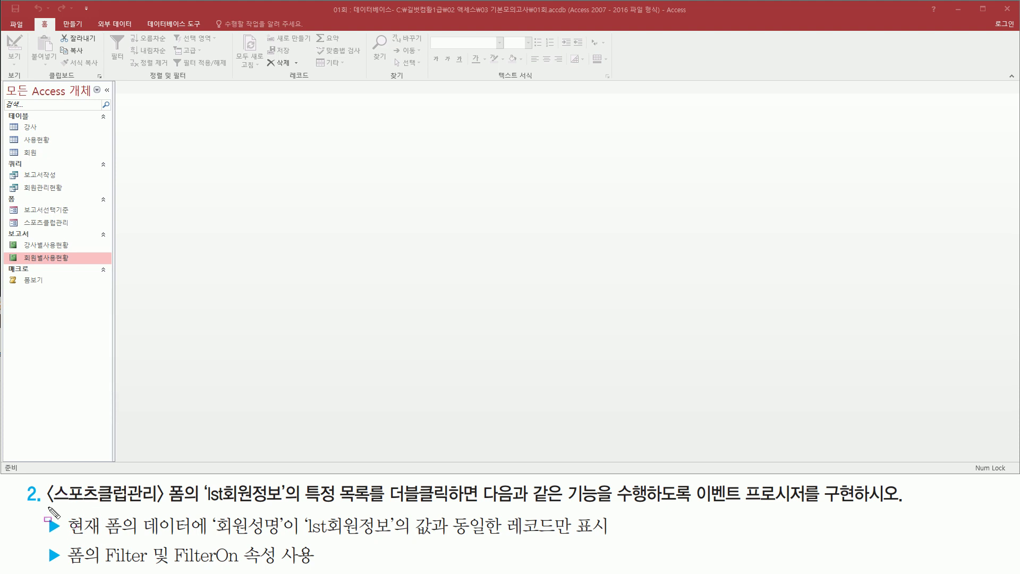
Open the 스포츠클럽관리 form in Form View.
mouse_move(47, 507)
left_mouse_down()
mouse_move(172, 508)
mouse_move(164, 484)
mouse_move(187, 484)
left_mouse_up()
left_click_drag(20, 216, 75, 229)
key("Escape")
left_click(58, 222)
double_click(54, 223)
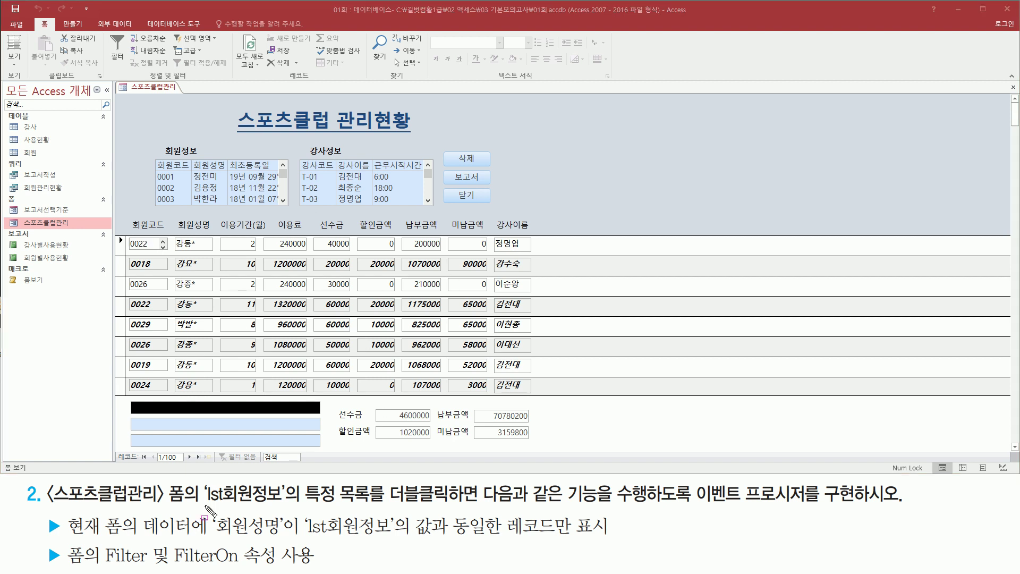
mouse_move(201, 504)
left_mouse_down()
mouse_move(287, 505)
mouse_move(292, 488)
left_mouse_up()
left_click_drag(207, 501, 220, 502)
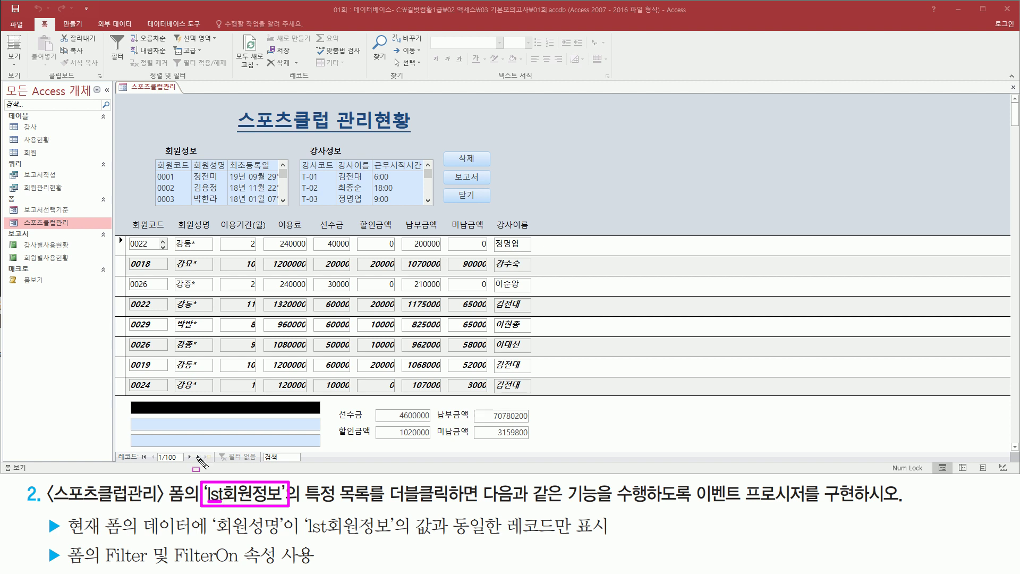
left_click_drag(153, 157, 292, 211)
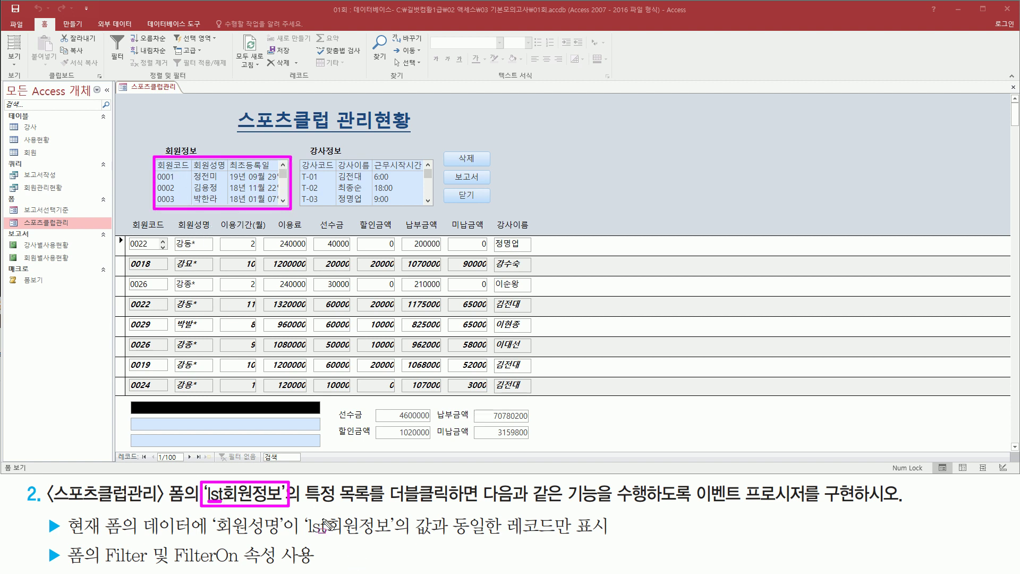
left_click_drag(300, 508, 450, 508)
mouse_move(384, 481)
left_mouse_down()
mouse_move(402, 499)
mouse_move(453, 509)
left_mouse_up()
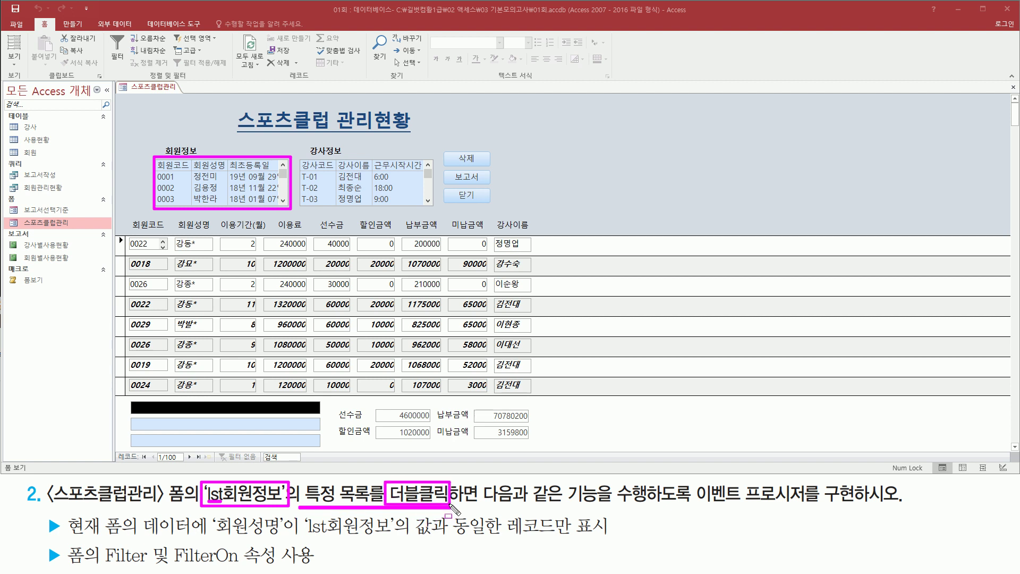
left_click_drag(692, 507, 819, 508)
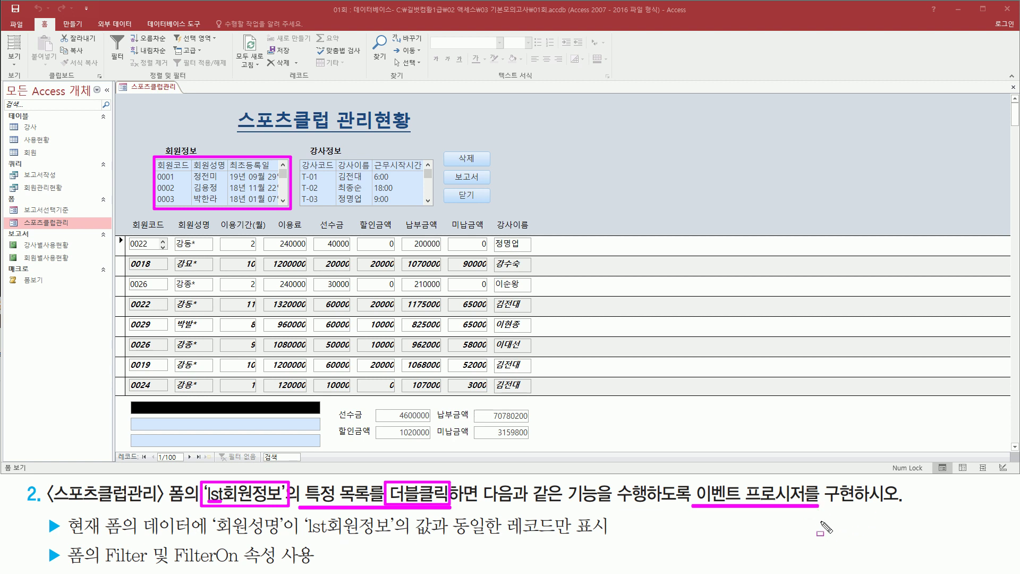
mouse_move(67, 539)
left_mouse_down()
mouse_move(273, 539)
mouse_move(218, 513)
left_mouse_up()
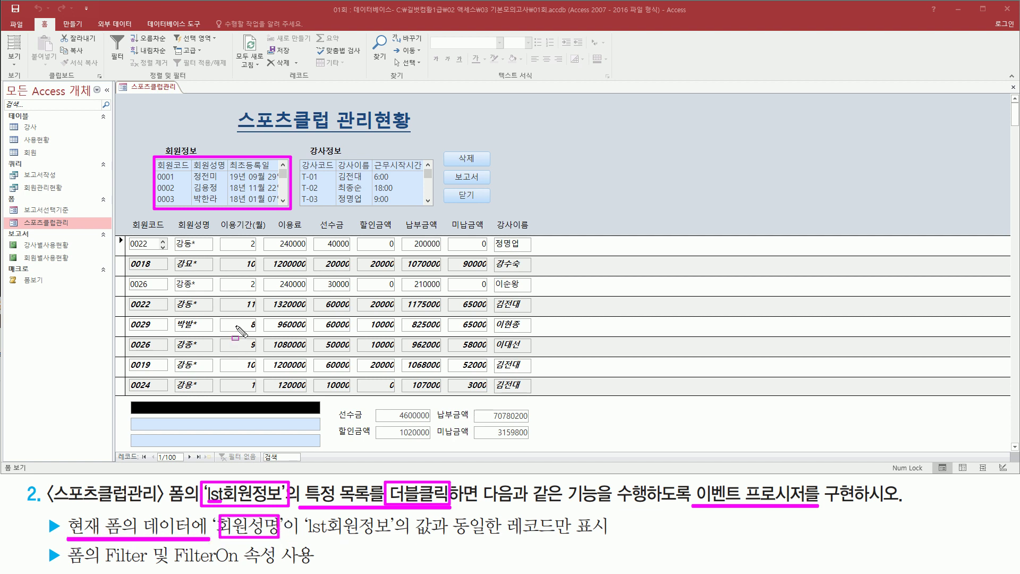
mouse_move(171, 231)
left_mouse_down()
mouse_move(218, 404)
mouse_move(217, 394)
left_mouse_up()
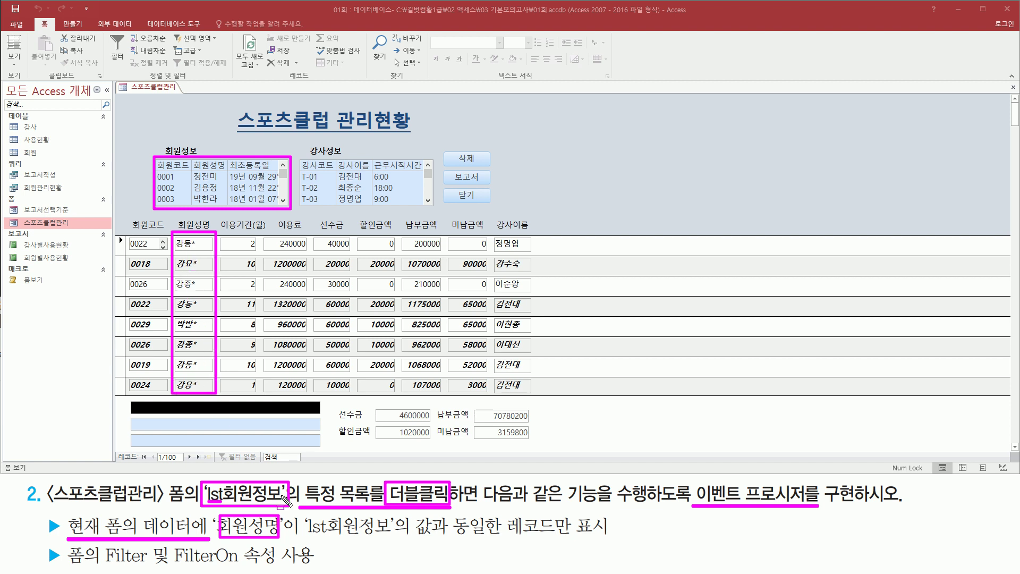
left_click_drag(301, 538, 608, 537)
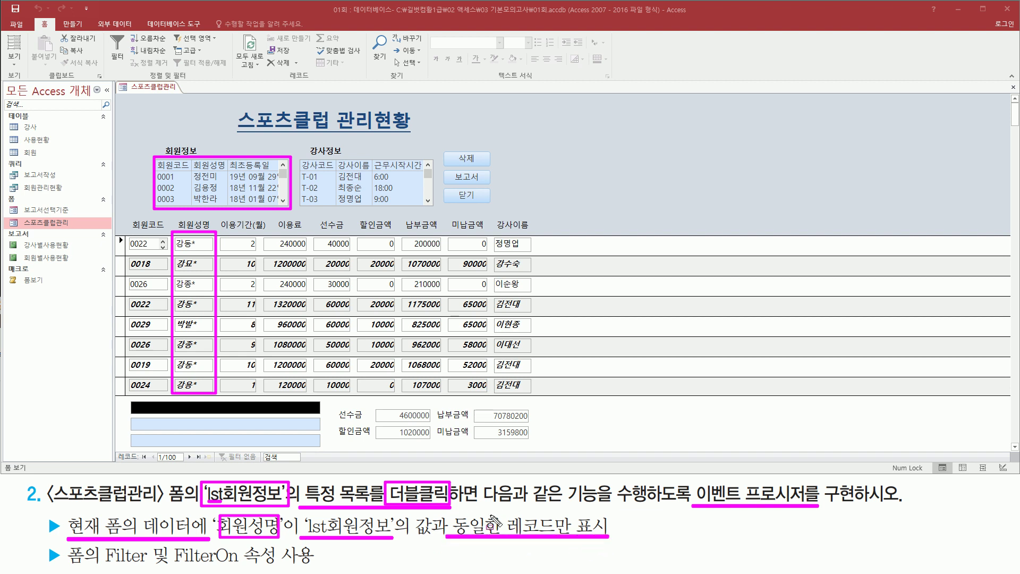
key("Escape")
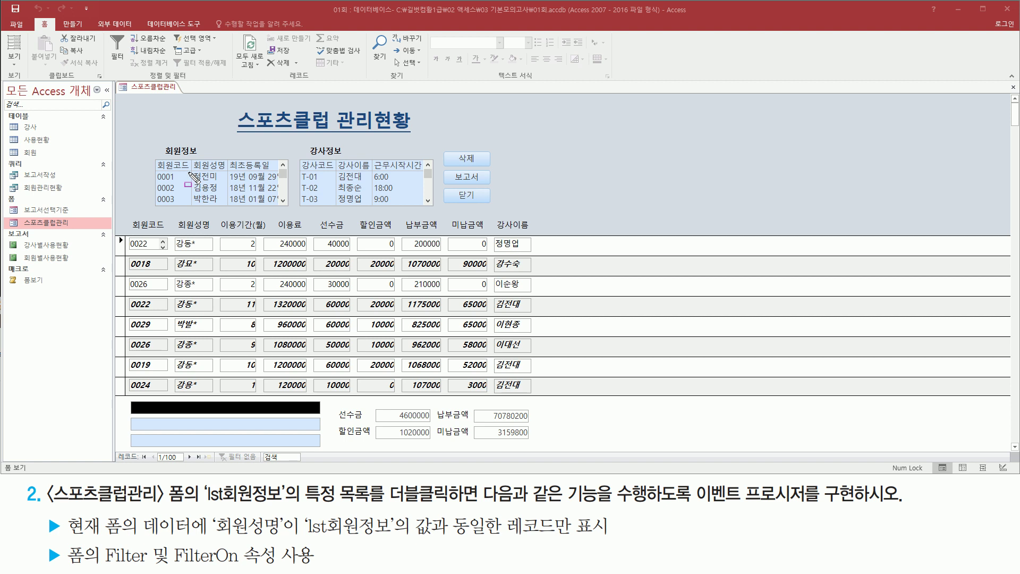
left_click_drag(189, 169, 225, 183)
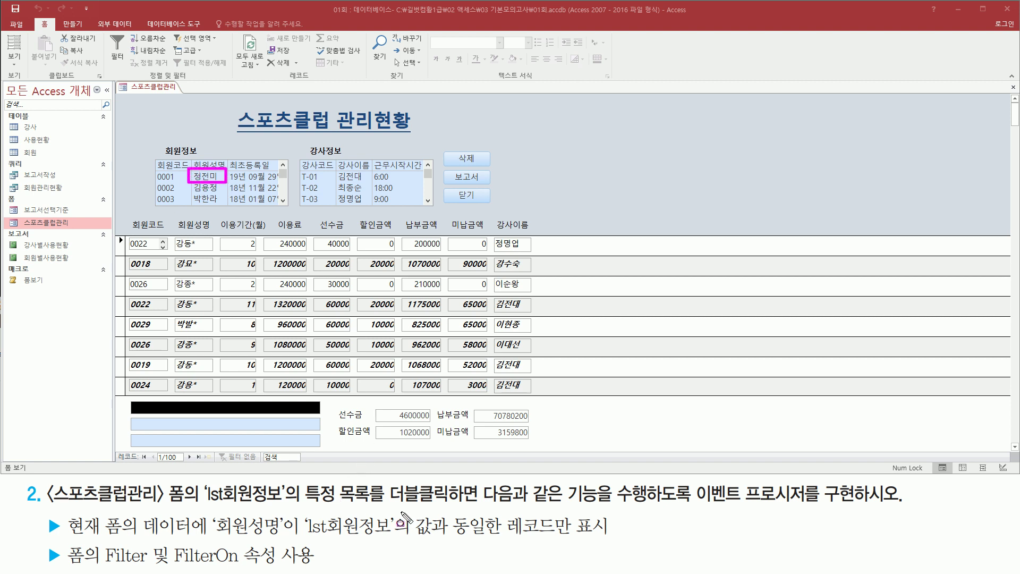
left_click_drag(387, 508, 455, 508)
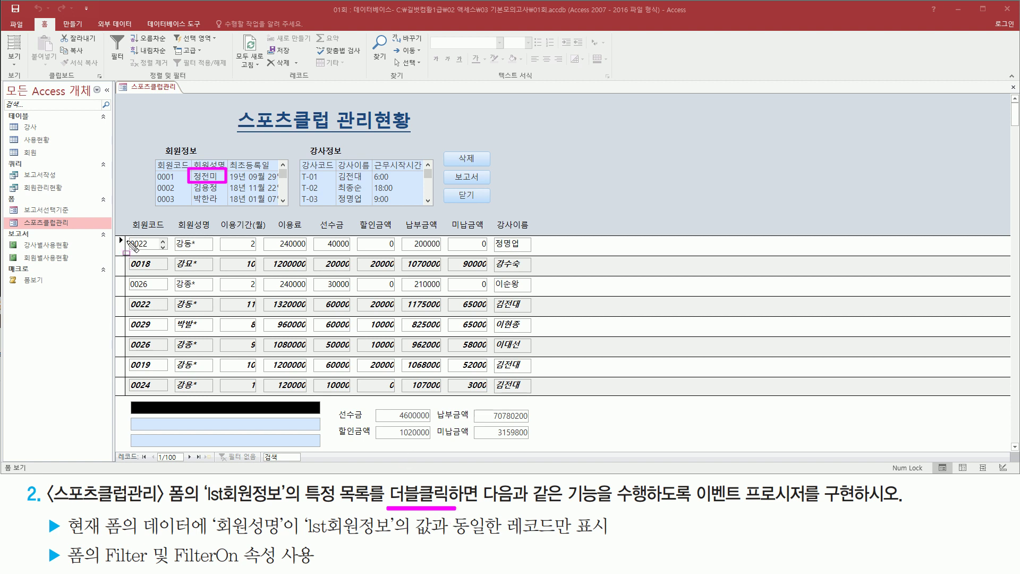
left_click_drag(126, 234, 540, 393)
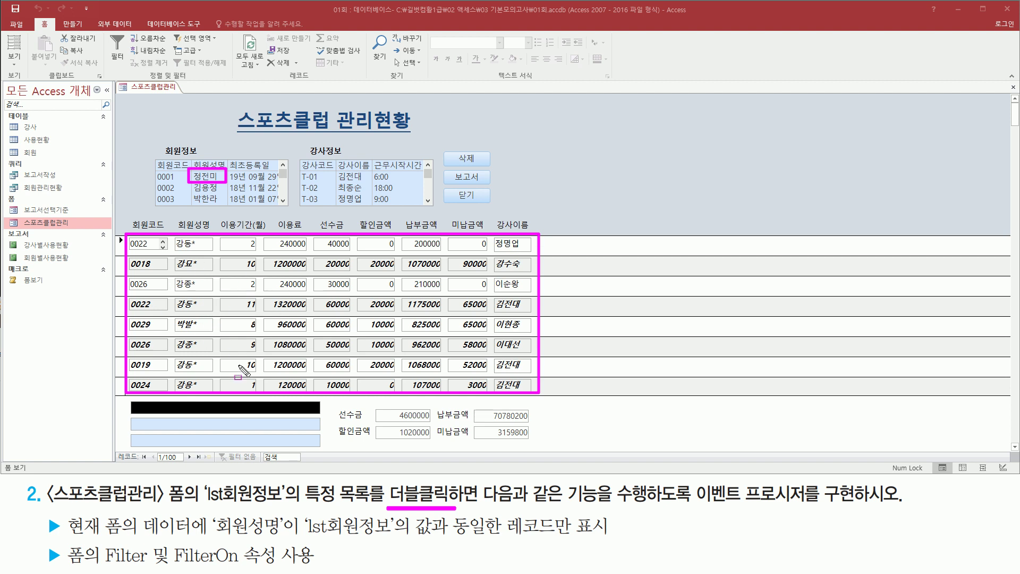
mouse_move(100, 542)
left_mouse_down()
mouse_move(114, 561)
mouse_move(310, 569)
left_mouse_up()
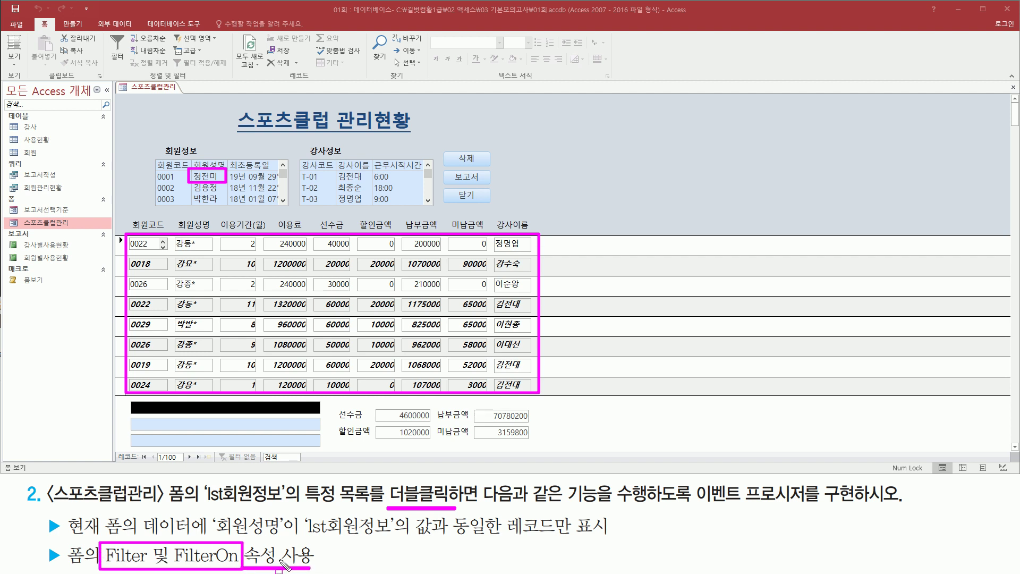
key("Escape")
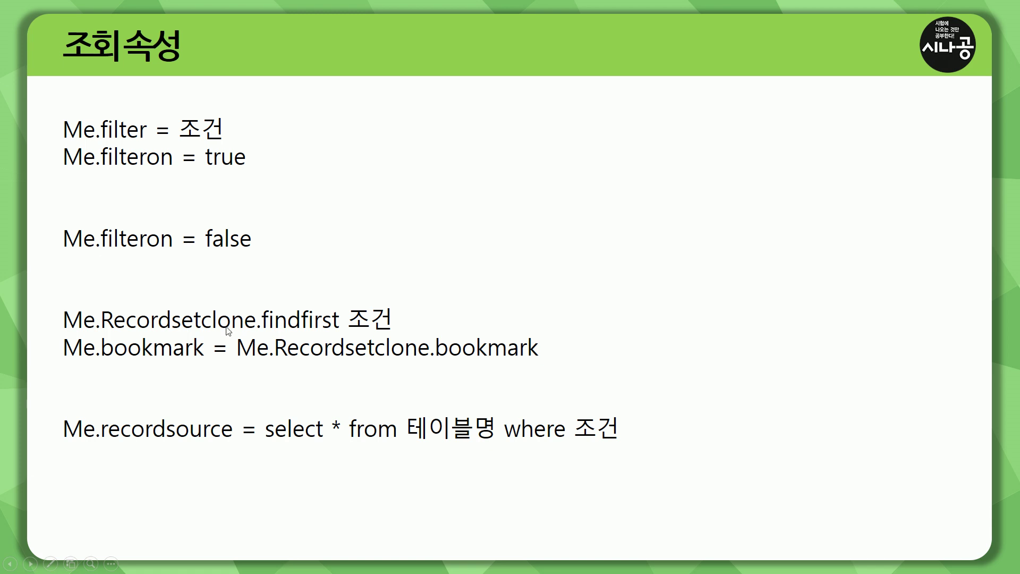
mouse_move(50, 106)
left_mouse_down()
mouse_move(65, 171)
mouse_move(259, 177)
left_mouse_up()
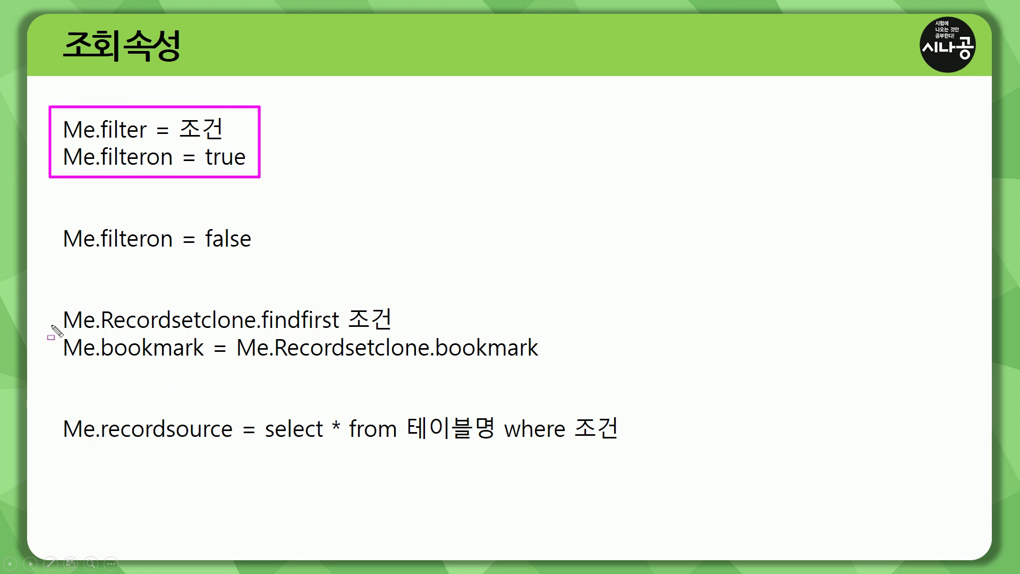
mouse_move(51, 301)
left_mouse_down()
mouse_move(59, 361)
mouse_move(553, 370)
left_mouse_up()
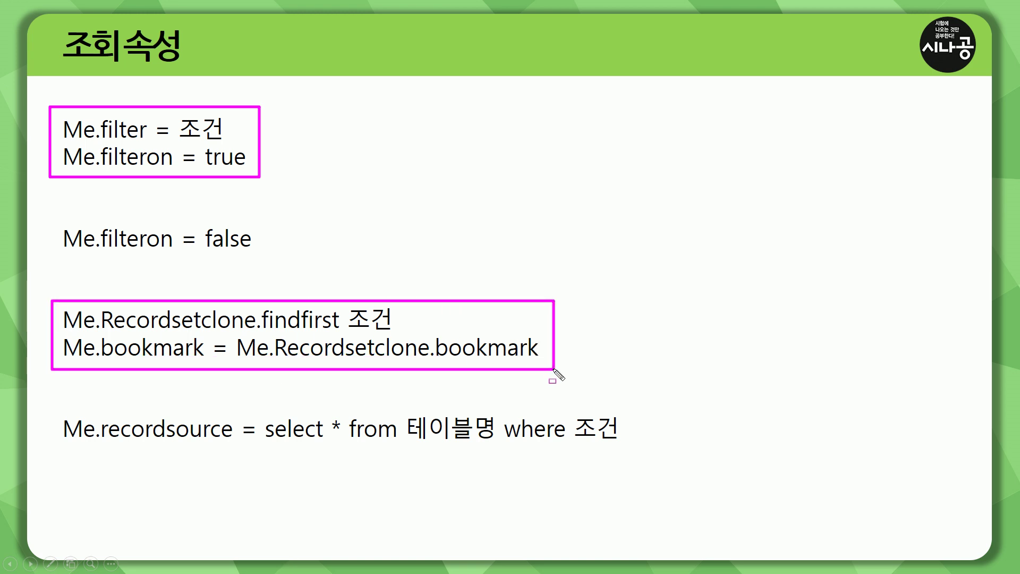
left_click_drag(558, 374, 559, 371)
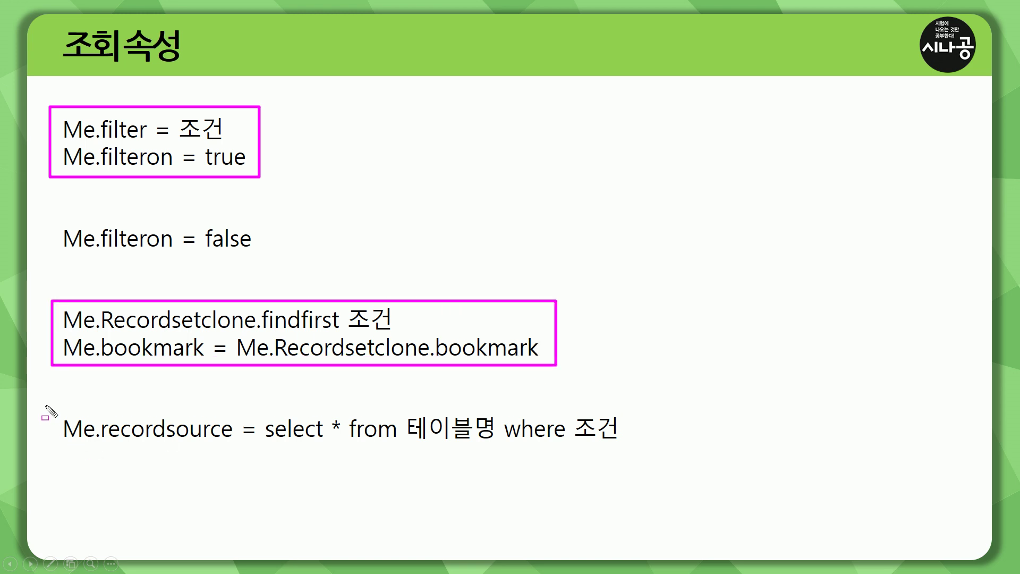
left_click_drag(49, 404, 640, 454)
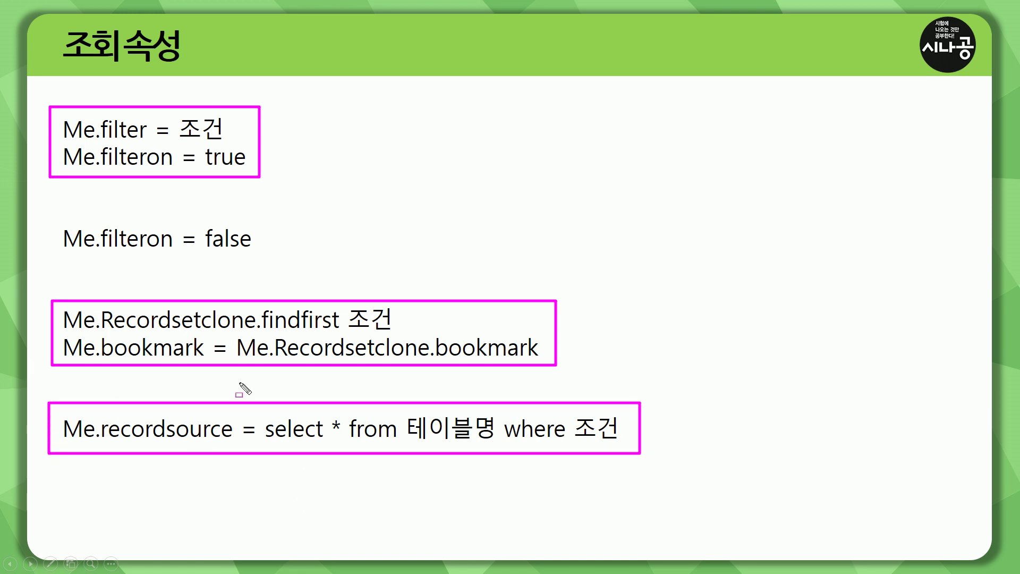